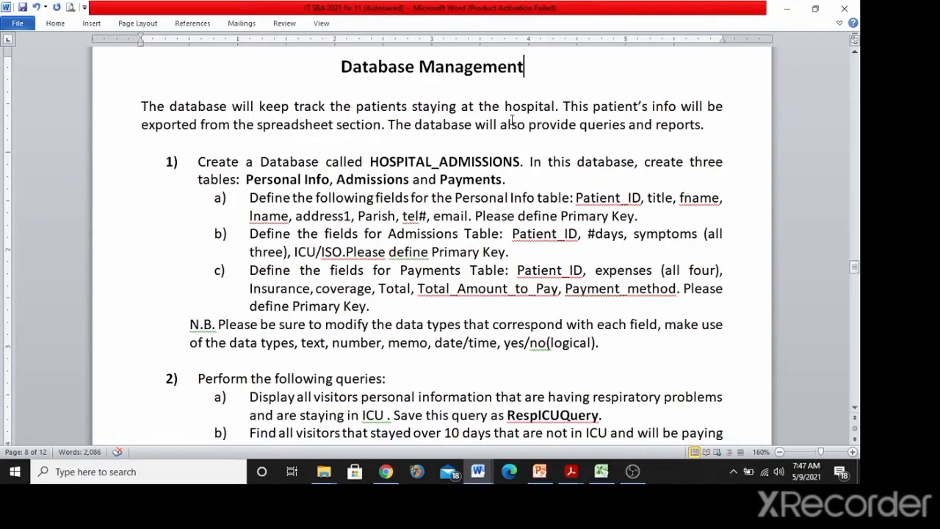
Switch to the Excel workbook and review the patient table's headings and Address1 column on the Database sheet
{"action": "key", "text": "alt+Tab"}
{"action": "key", "text": "alt+Tab"}
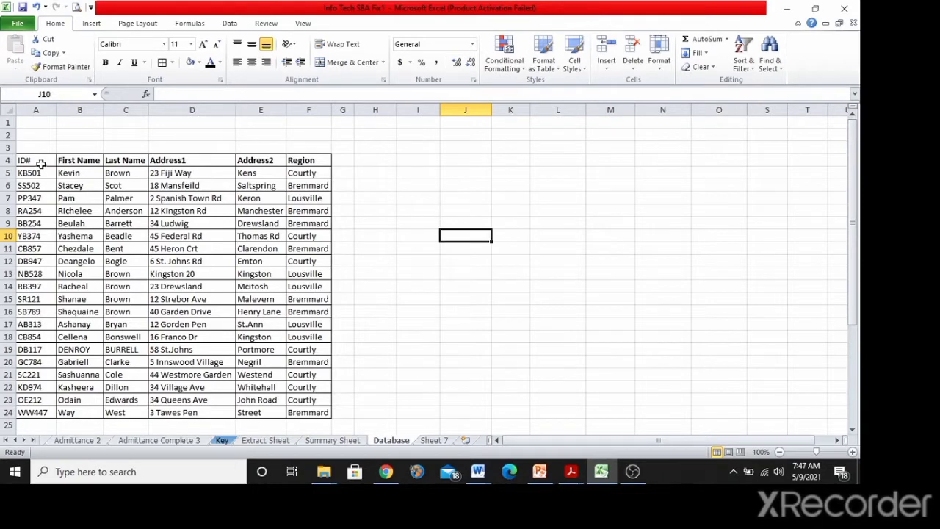
{"action": "left_click_drag", "start_coordinate": [30, 160], "coordinate": [315, 401]}
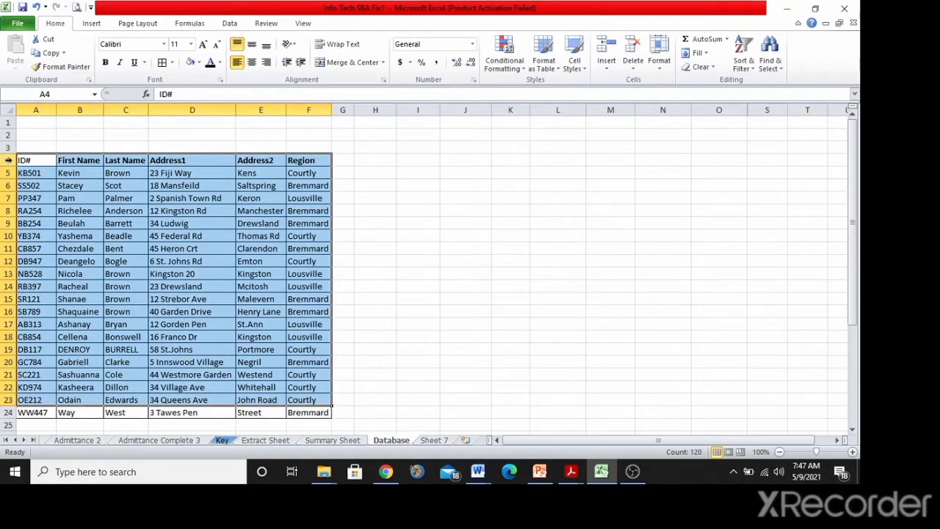
{"action": "left_click", "coordinate": [8, 161]}
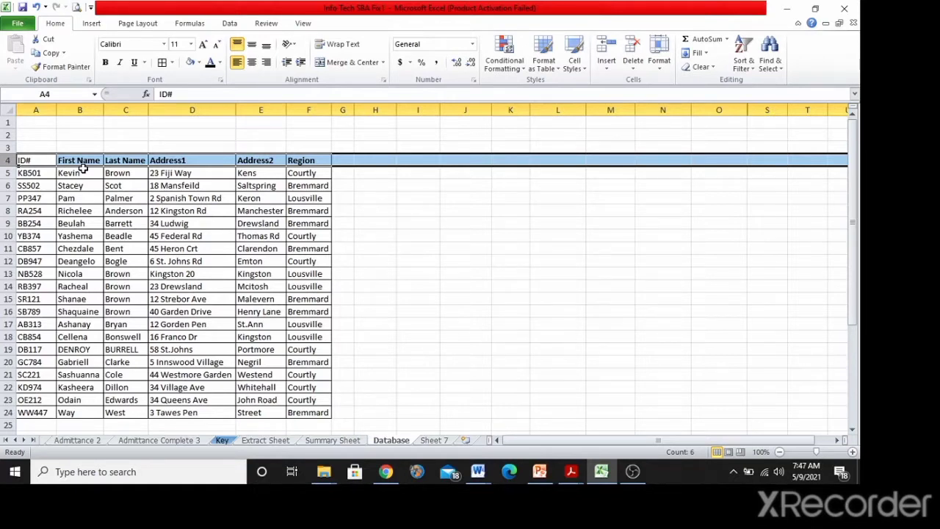
{"action": "left_click", "coordinate": [178, 160]}
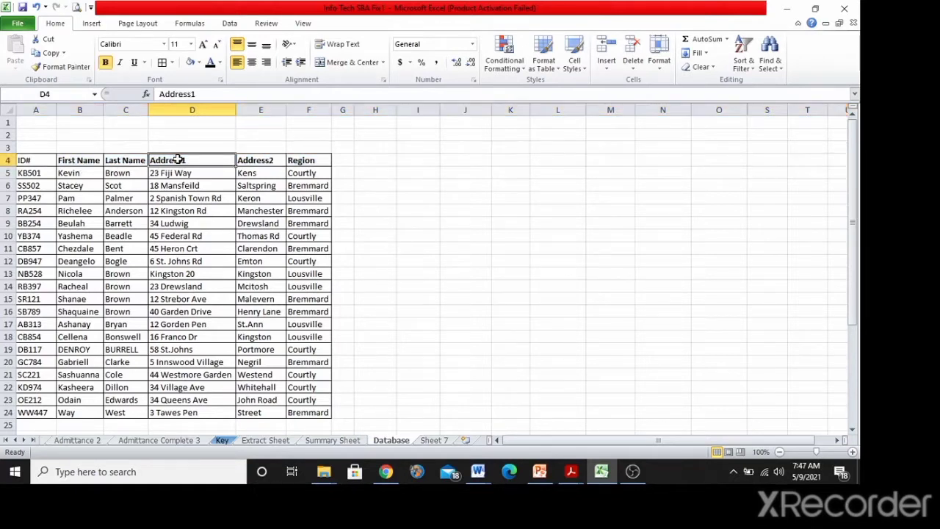
{"action": "left_click_drag", "start_coordinate": [191, 174], "coordinate": [207, 408]}
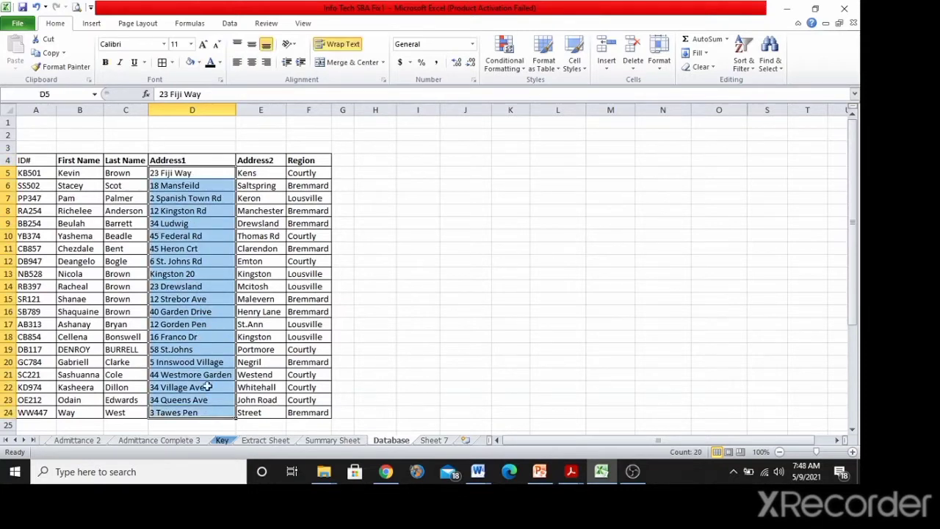
{"action": "left_click", "coordinate": [207, 186]}
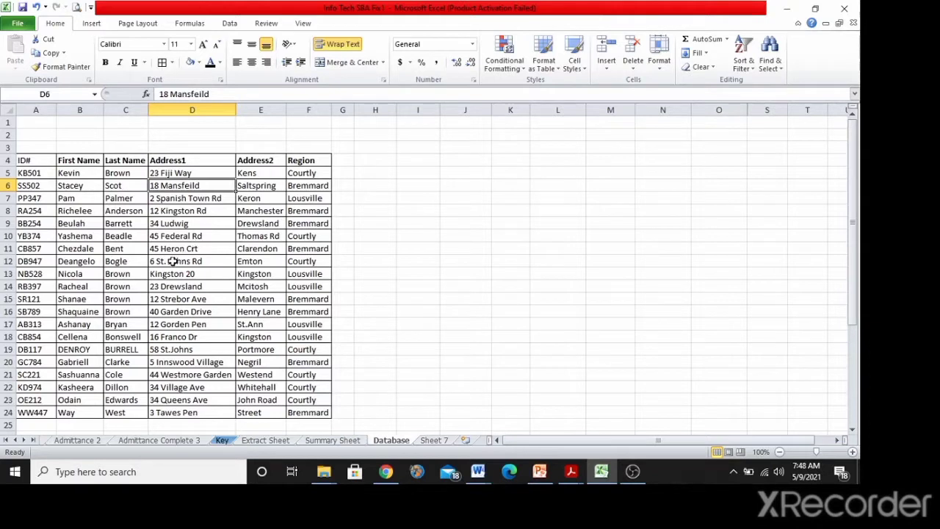
Correct the Address1 entry in cell D13 to a complete street address with a house number and street type
{"action": "left_click", "coordinate": [155, 275]}
{"action": "double_click", "coordinate": [154, 274]}
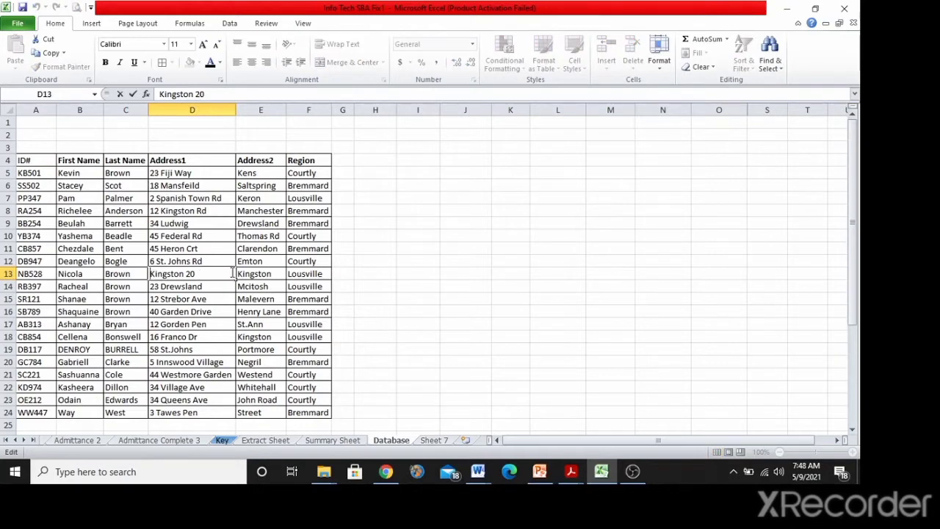
{"action": "type", "text": "12"}
{"action": "key", "text": "Right"}
{"action": "key", "text": "Right"}
{"action": "key", "text": "Right"}
{"action": "key", "text": "Right"}
{"action": "key", "text": "Right"}
{"action": "key", "text": "Right"}
{"action": "key", "text": "Right"}
{"action": "key", "text": "Right"}
{"action": "key", "text": "Right"}
{"action": "key", "text": "Right"}
{"action": "key", "text": "Right"}
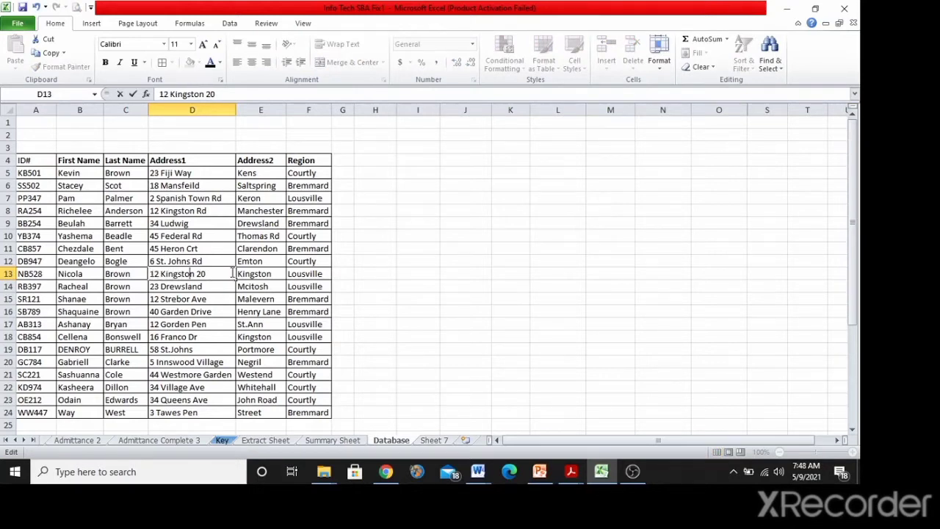
{"action": "key", "text": "BackSpace"}
{"action": "key", "text": "BackSpace"}
{"action": "key", "text": "BackSpace"}
{"action": "type", "text": "AVe"}
{"action": "key", "text": "BackSpace"}
{"action": "key", "text": "BackSpace"}
{"action": "key", "text": "BackSpace"}
{"action": "type", "text": "Ave"}
{"action": "left_click", "coordinate": [389, 263]}
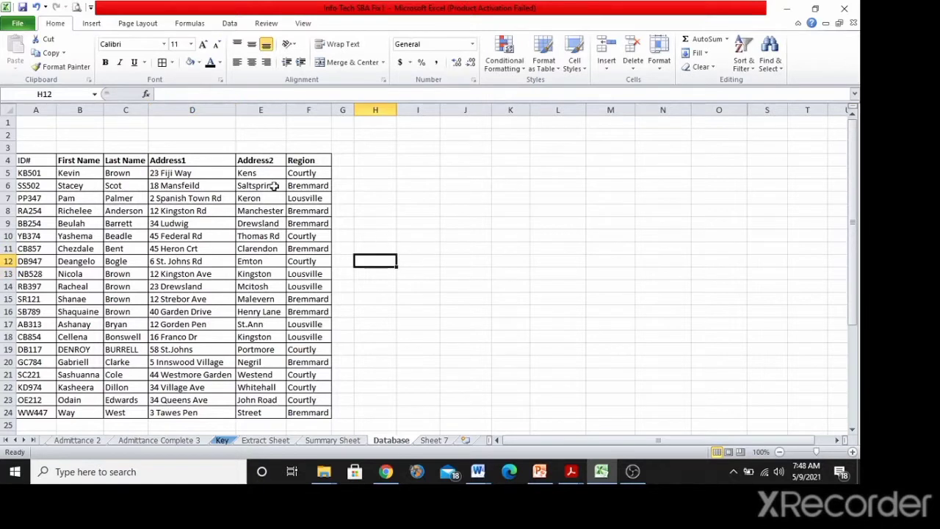
Review the first Address2 entries and replace the one in cell E8 with a different place name
{"action": "left_click", "coordinate": [260, 173]}
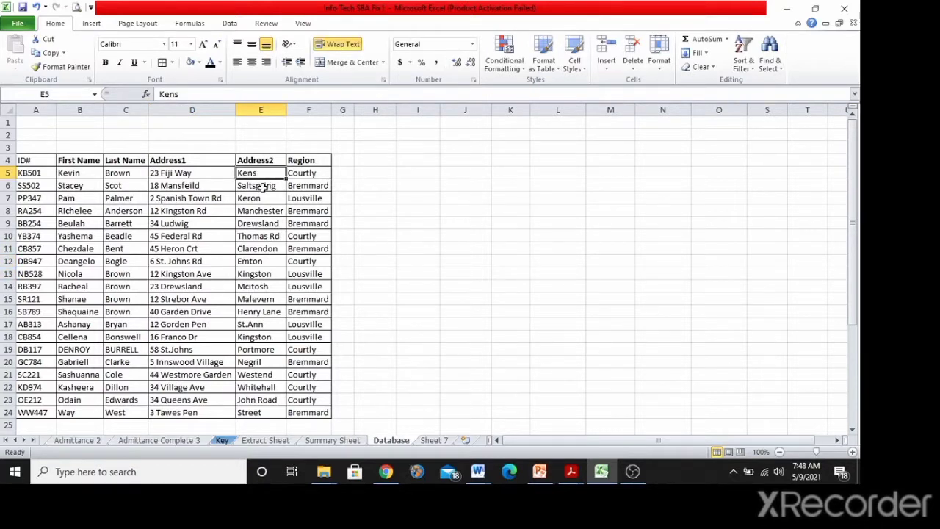
{"action": "left_click", "coordinate": [262, 197]}
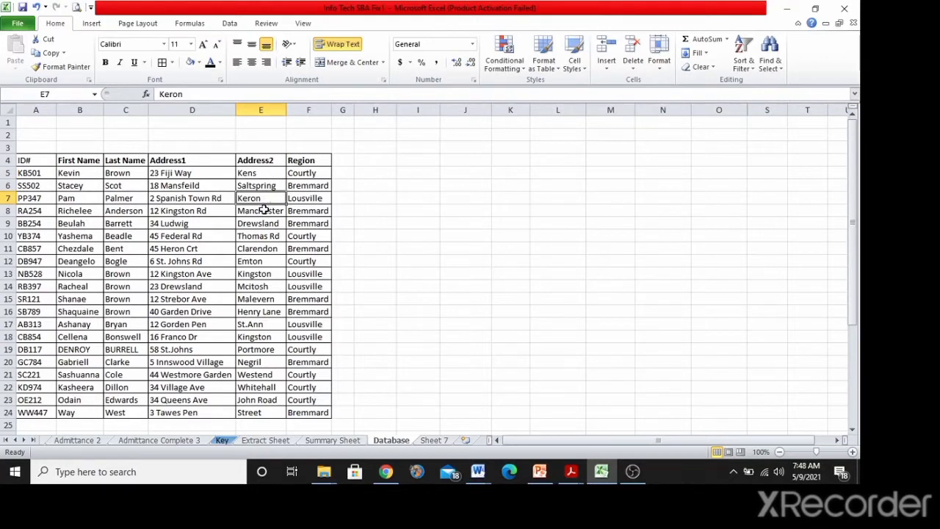
{"action": "left_click", "coordinate": [263, 210]}
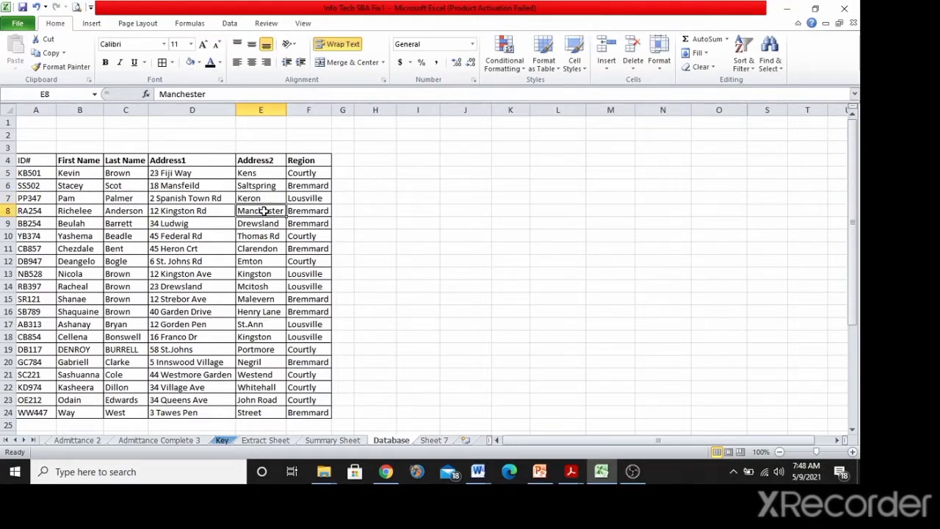
{"action": "type", "text": "Aron"}
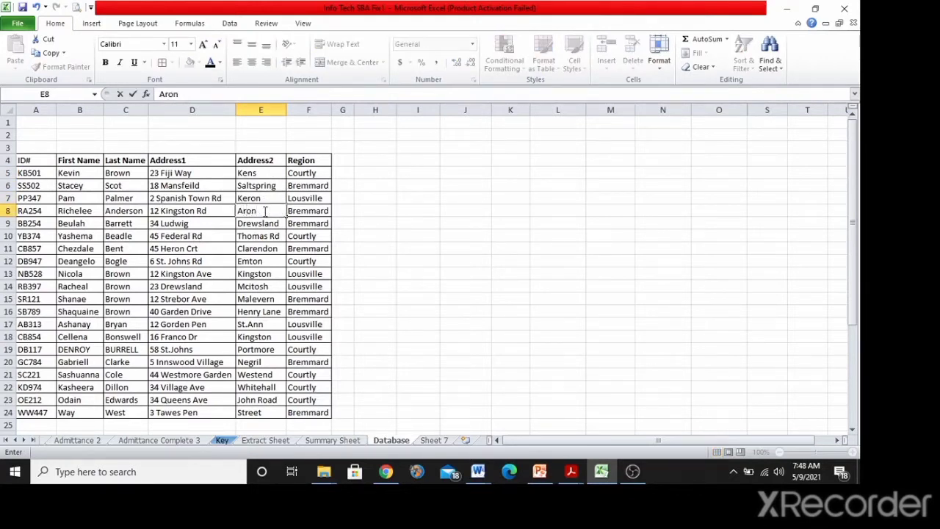
{"action": "left_click", "coordinate": [401, 197]}
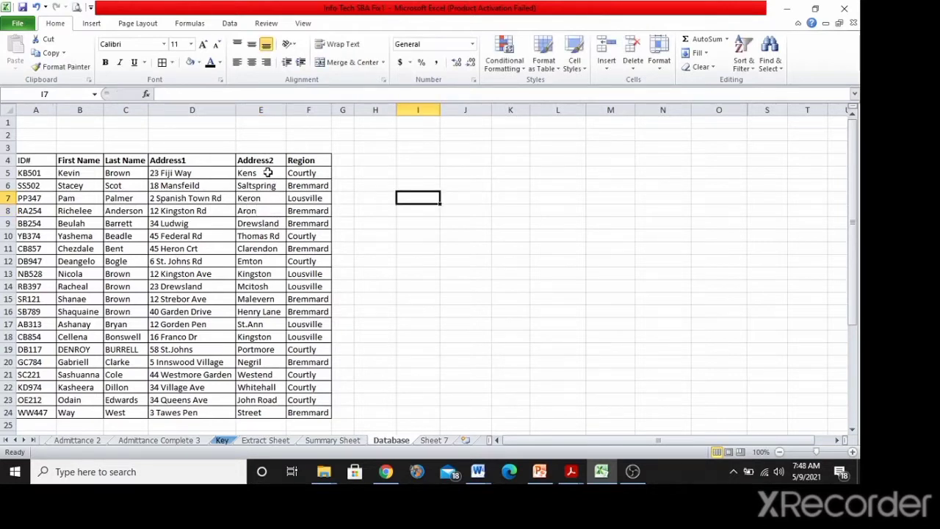
Examine the Address1 and Address2 columns and the three region names in the Region column
{"action": "left_click_drag", "start_coordinate": [206, 175], "coordinate": [212, 415]}
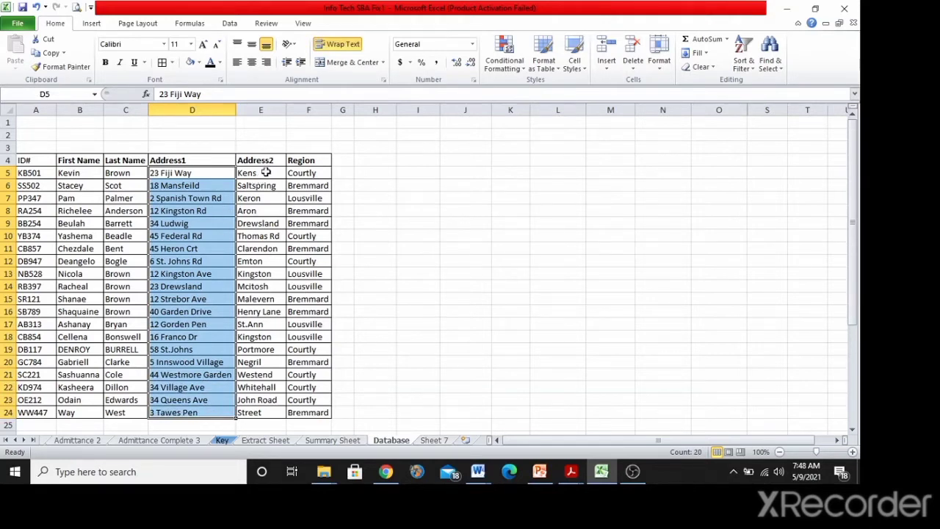
{"action": "left_click", "coordinate": [266, 172]}
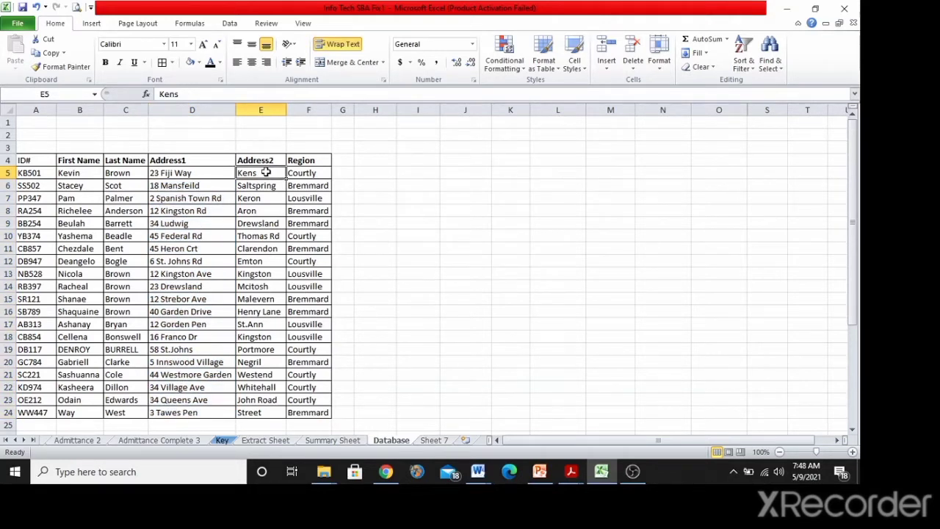
{"action": "left_click_drag", "start_coordinate": [266, 172], "coordinate": [266, 412]}
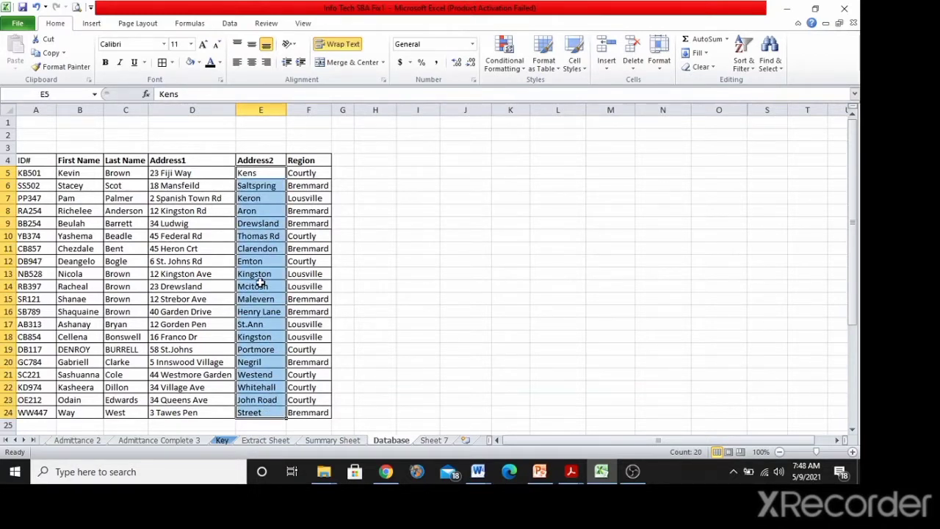
{"action": "left_click", "coordinate": [386, 198]}
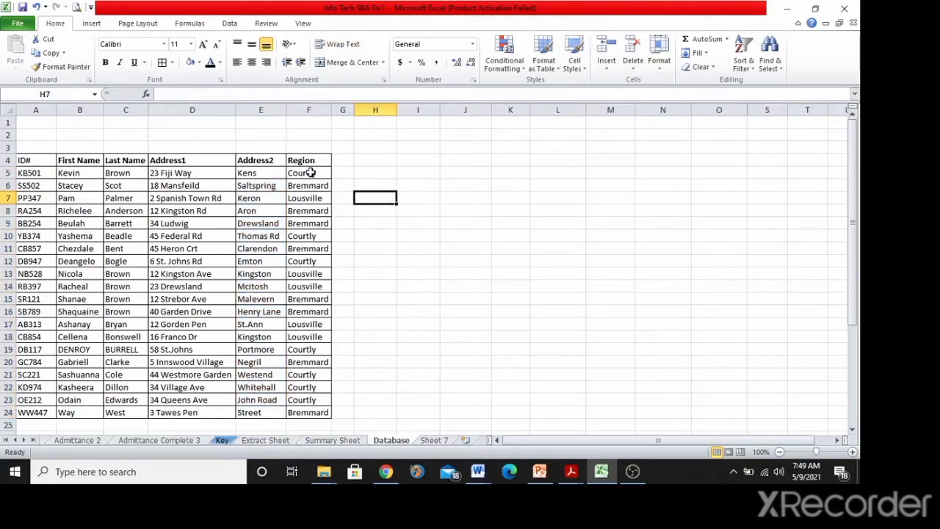
{"action": "left_click_drag", "start_coordinate": [324, 173], "coordinate": [324, 197]}
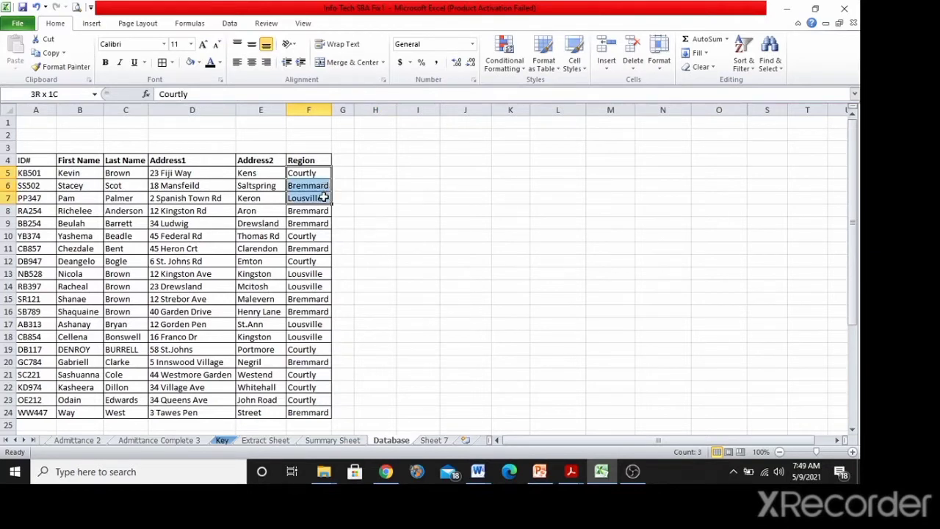
{"action": "left_click_drag", "start_coordinate": [324, 198], "coordinate": [324, 197]}
{"action": "left_click", "coordinate": [374, 196]}
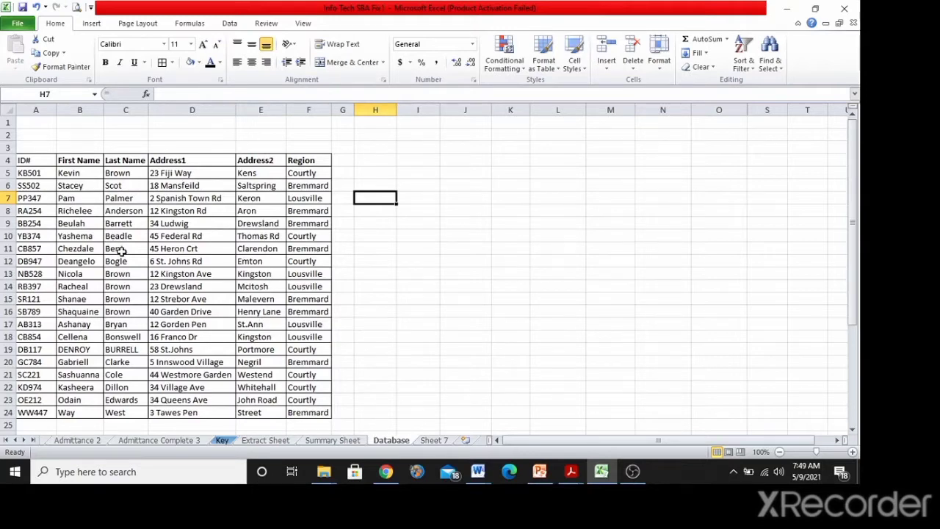
Return to the Word assignment and highlight the instruction to create a database called HOSPITAL_ADMISSIONS
{"action": "key", "text": "alt+Tab"}
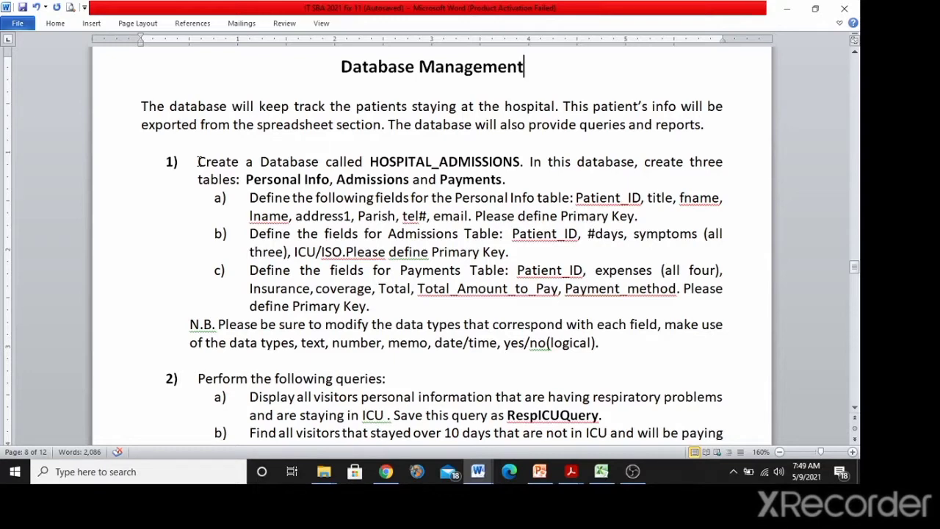
{"action": "key", "text": "alt+Tab"}
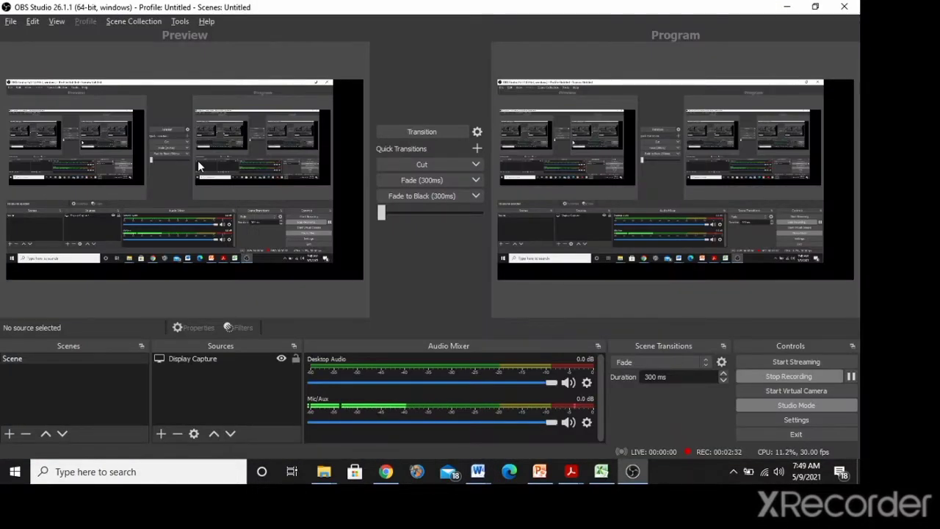
{"action": "key", "text": "alt+Tab"}
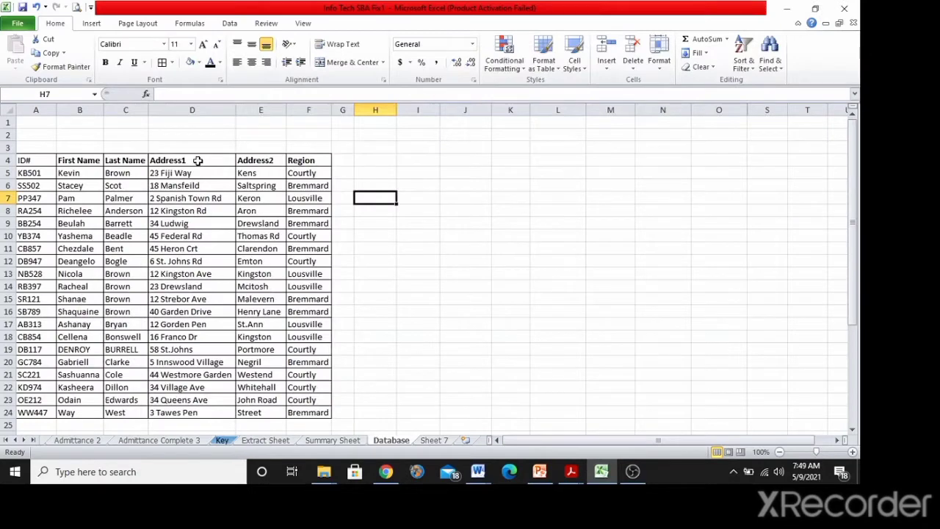
{"action": "key", "text": "alt+Tab"}
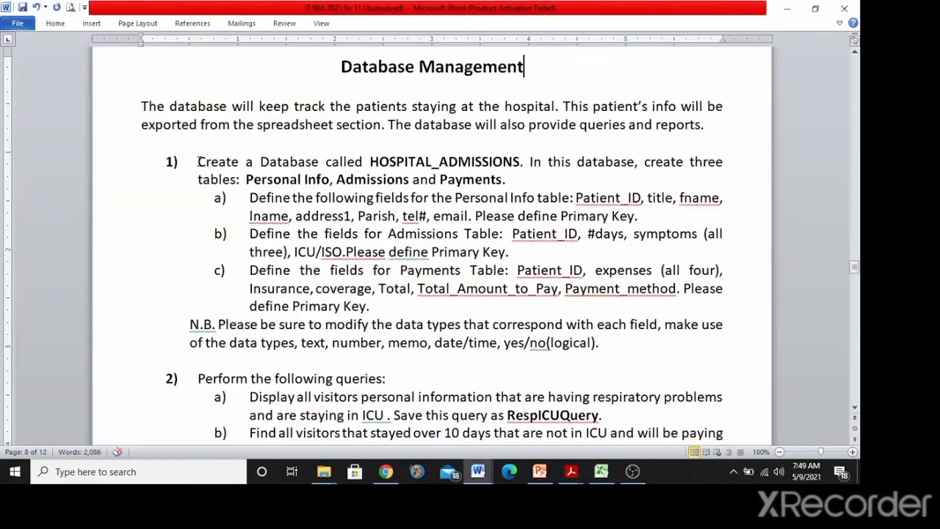
{"action": "left_click_drag", "start_coordinate": [198, 161], "coordinate": [505, 162]}
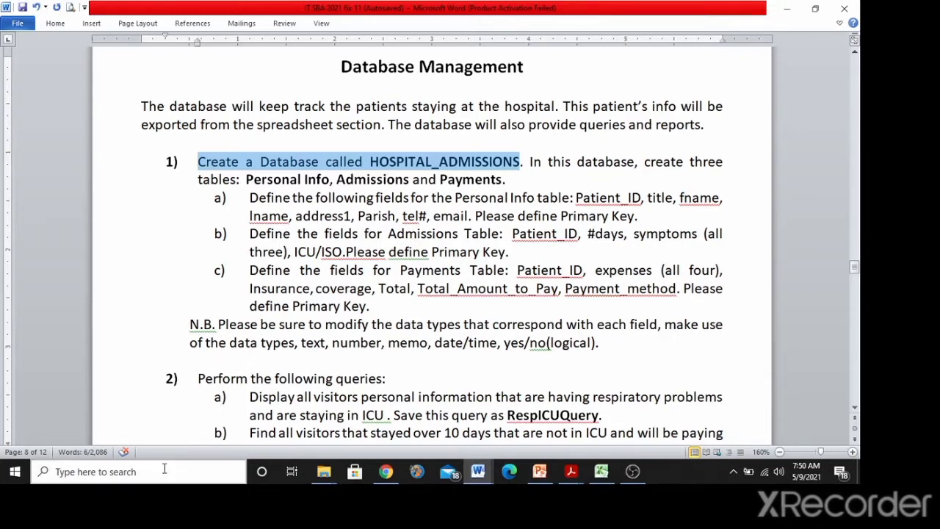
Find and launch Microsoft Access 2010, and dismiss its activation wizard
{"action": "left_click", "coordinate": [96, 472]}
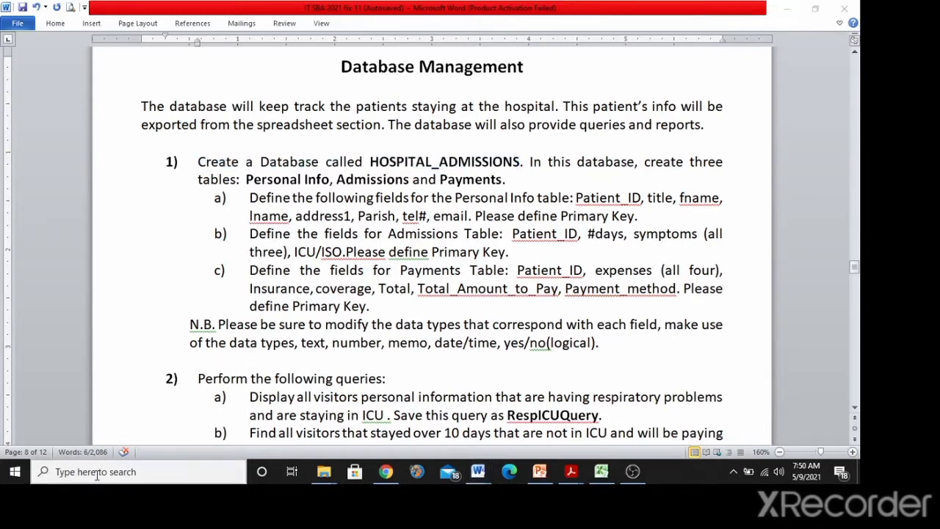
{"action": "type", "text": "mic"}
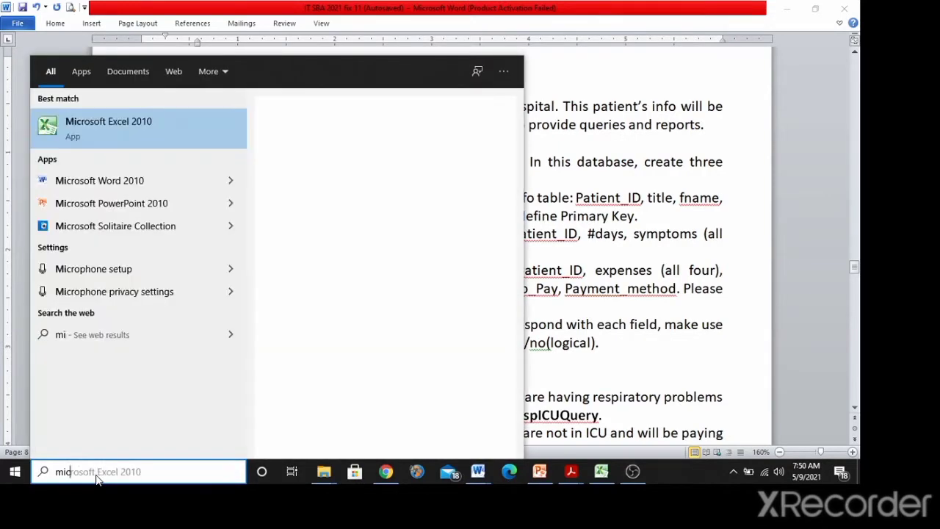
{"action": "type", "text": "rosoft access"}
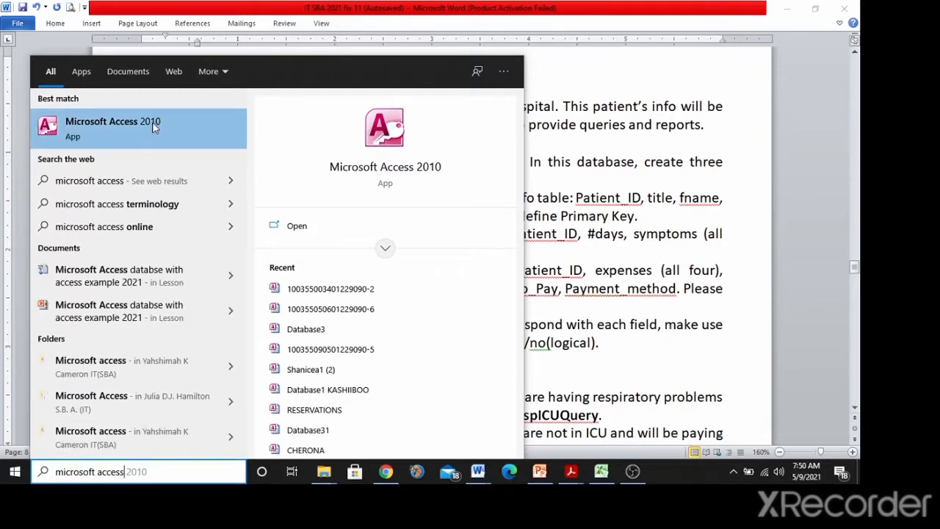
{"action": "left_click", "coordinate": [70, 125]}
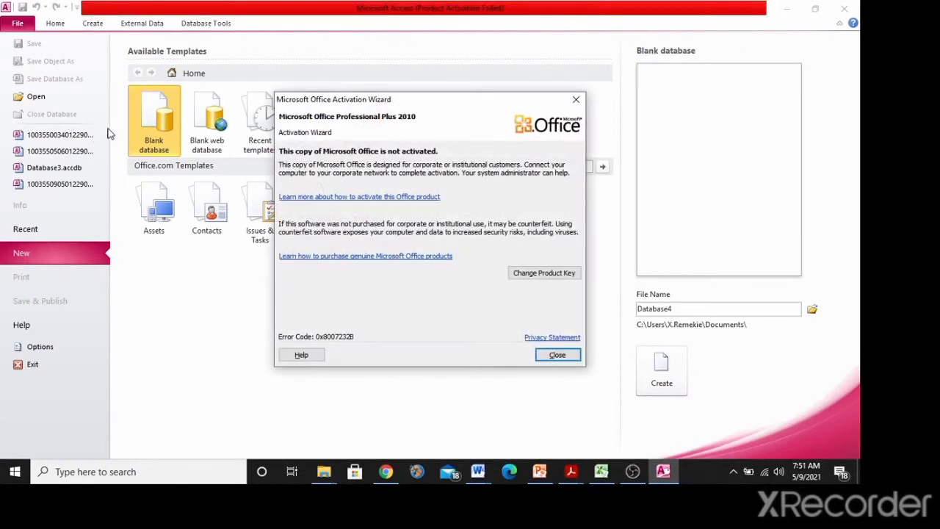
{"action": "left_click", "coordinate": [556, 355]}
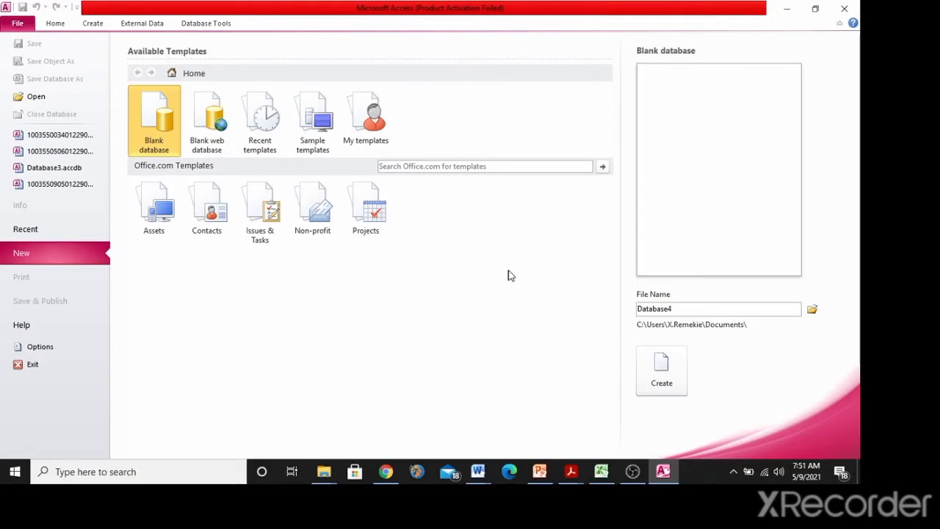
Create a blank database named HOSPITAL_ADMISSIONS in the Documents folder and close its default empty table
{"action": "left_click", "coordinate": [813, 310]}
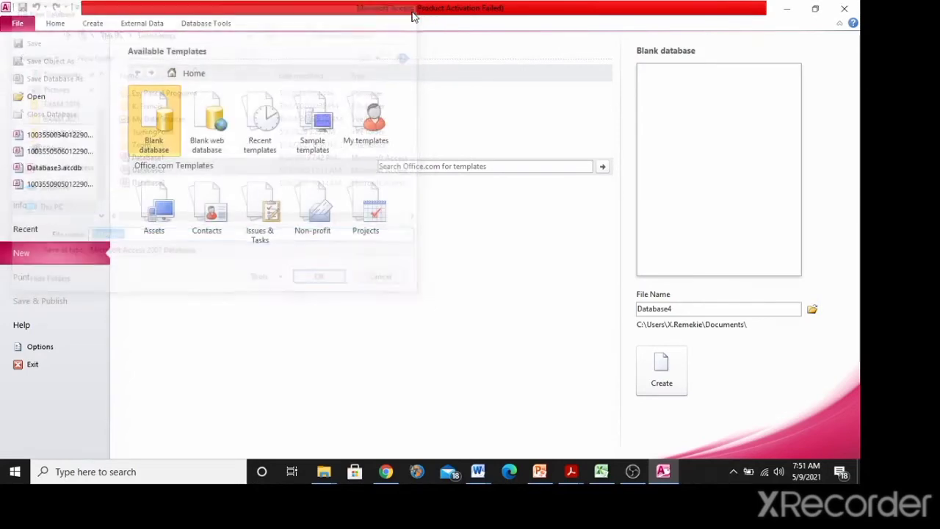
{"action": "left_click", "coordinate": [415, 9]}
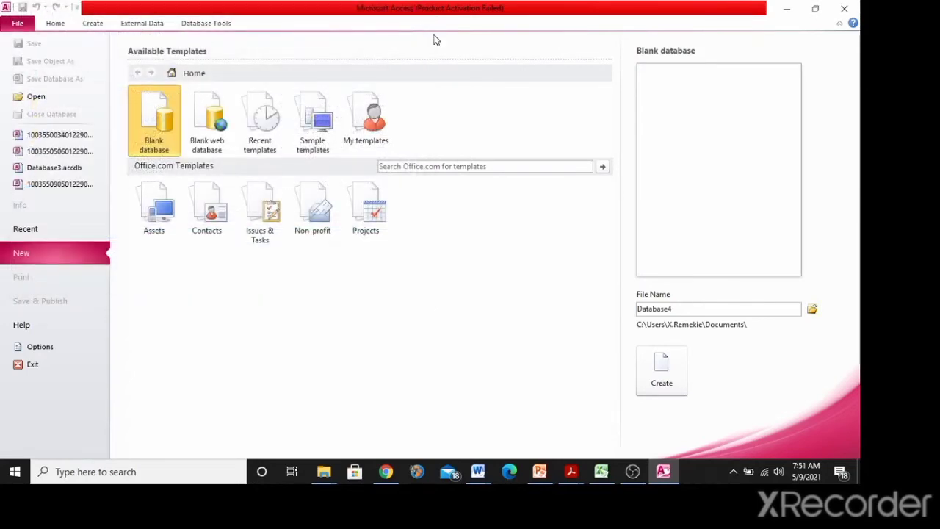
{"action": "double_click", "coordinate": [694, 311]}
{"action": "key", "text": "BackSpace"}
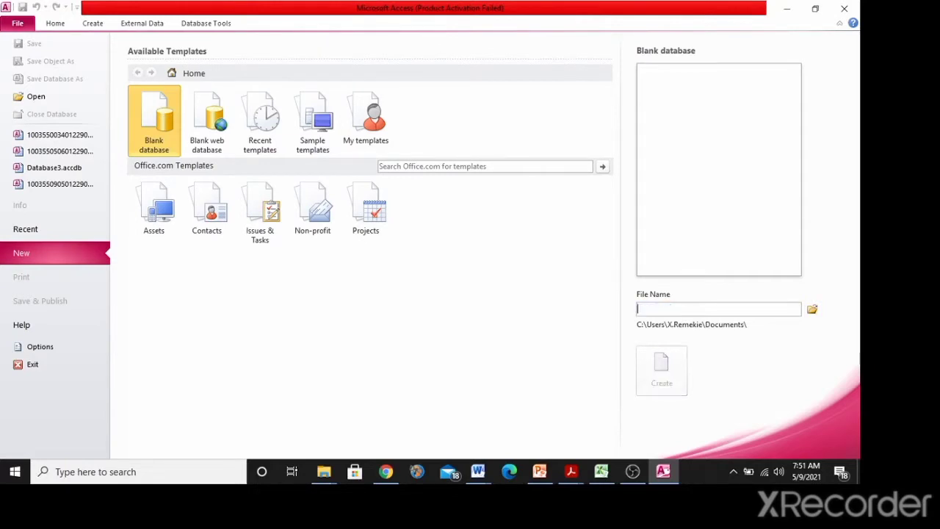
{"action": "key", "text": "alt+Tab"}
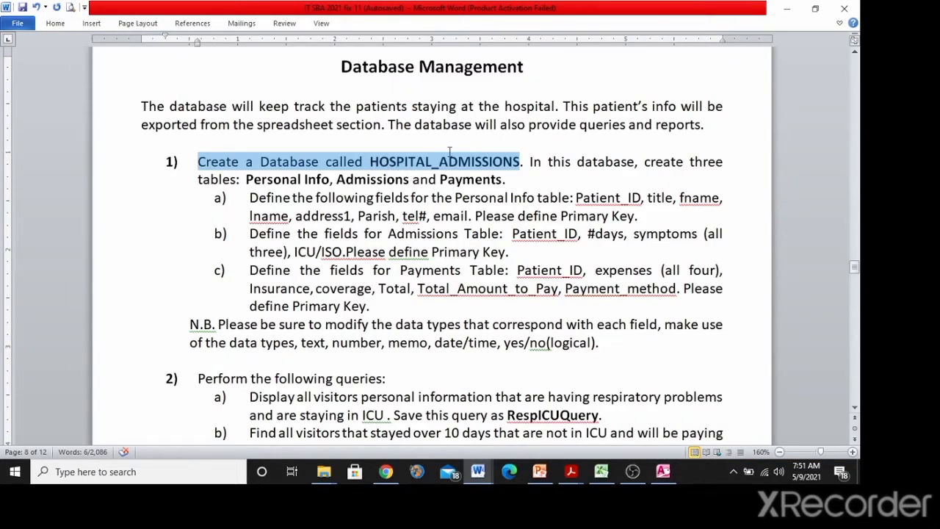
{"action": "key", "text": "alt+Tab"}
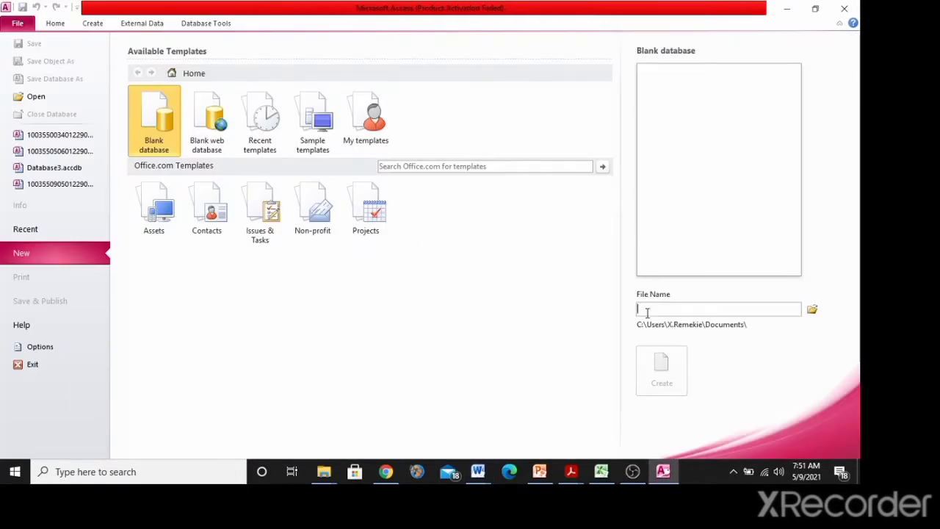
{"action": "type", "text": "HO"}
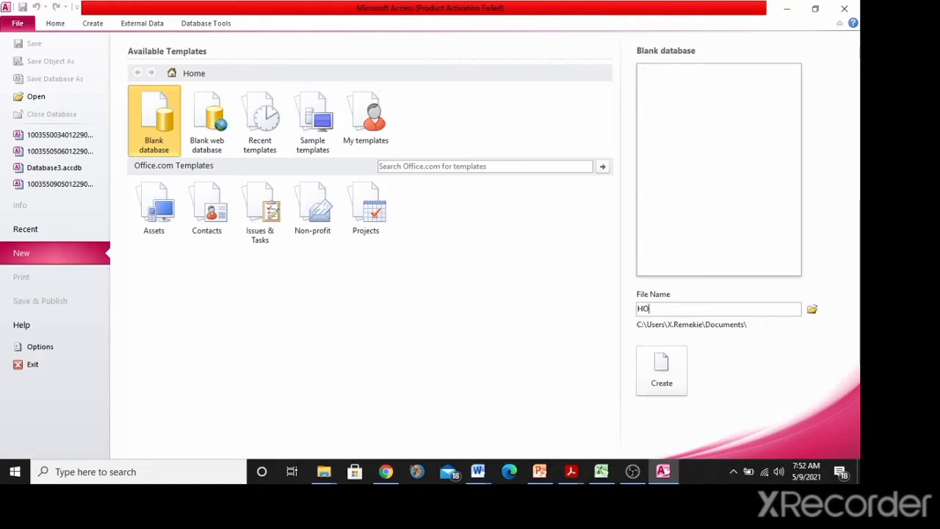
{"action": "type", "text": "SPITAL_ADMISS"}
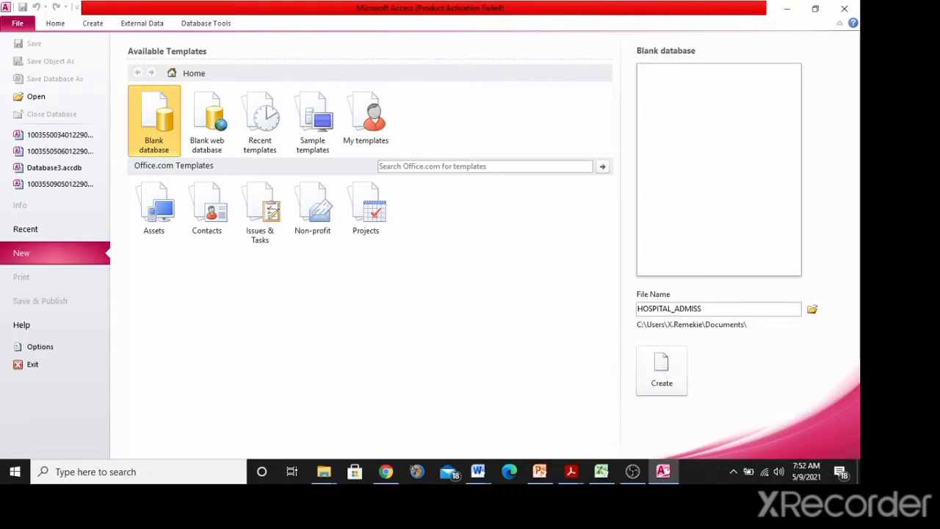
{"action": "type", "text": "IONS"}
{"action": "left_click", "coordinate": [661, 364]}
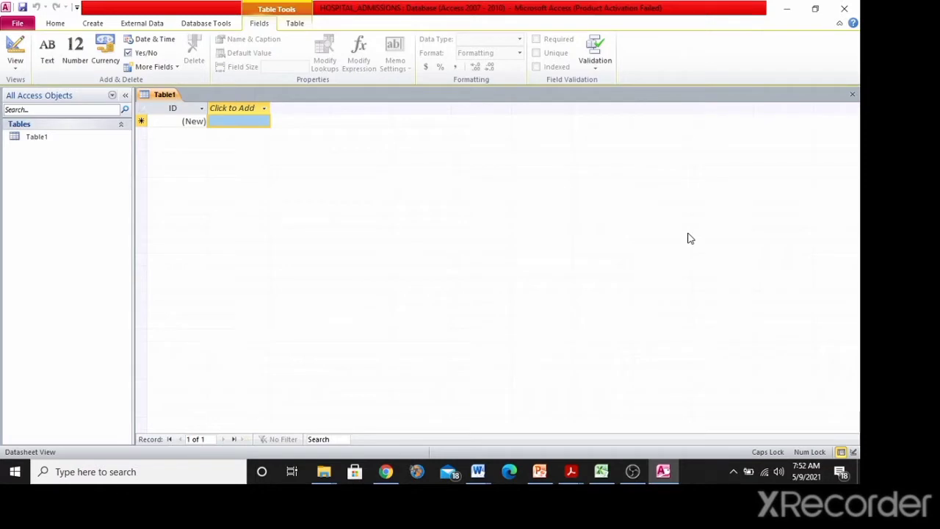
{"action": "left_click", "coordinate": [853, 97]}
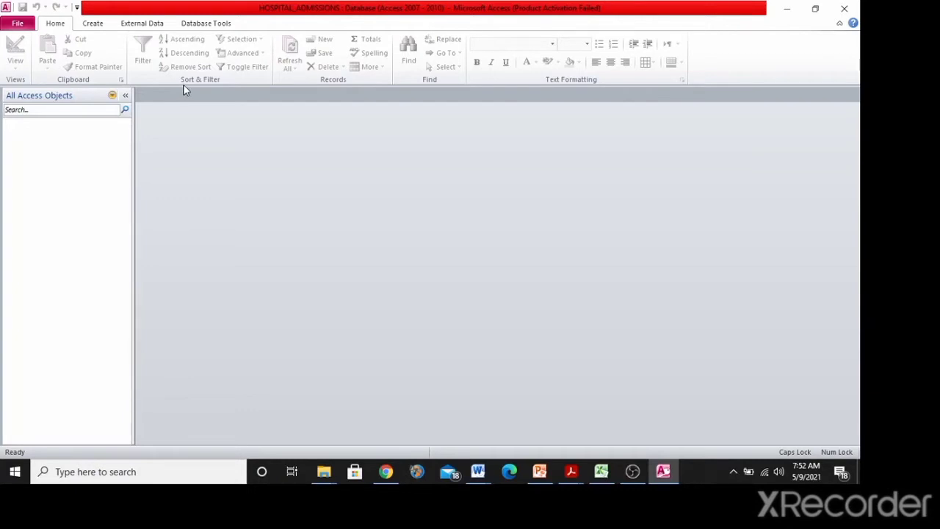
{"action": "left_click", "coordinate": [83, 25]}
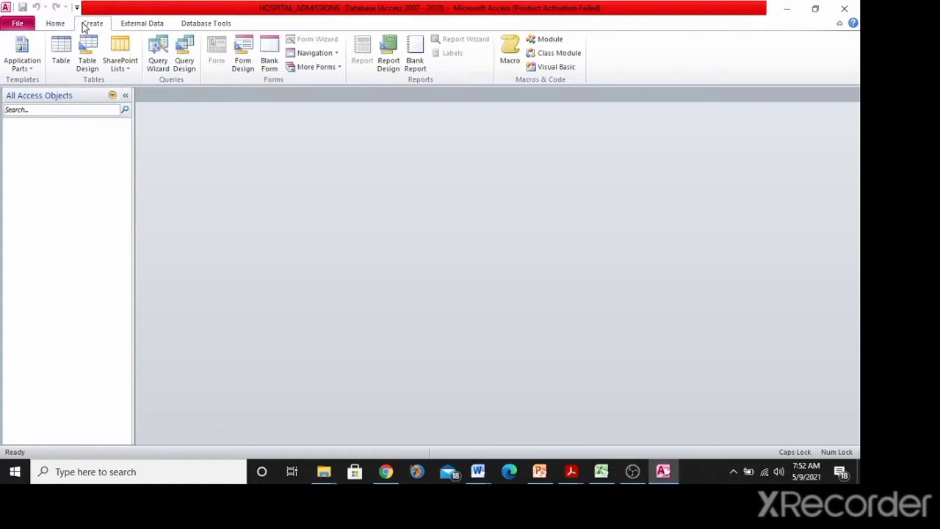
{"action": "left_click", "coordinate": [133, 27]}
{"action": "left_click", "coordinate": [197, 24]}
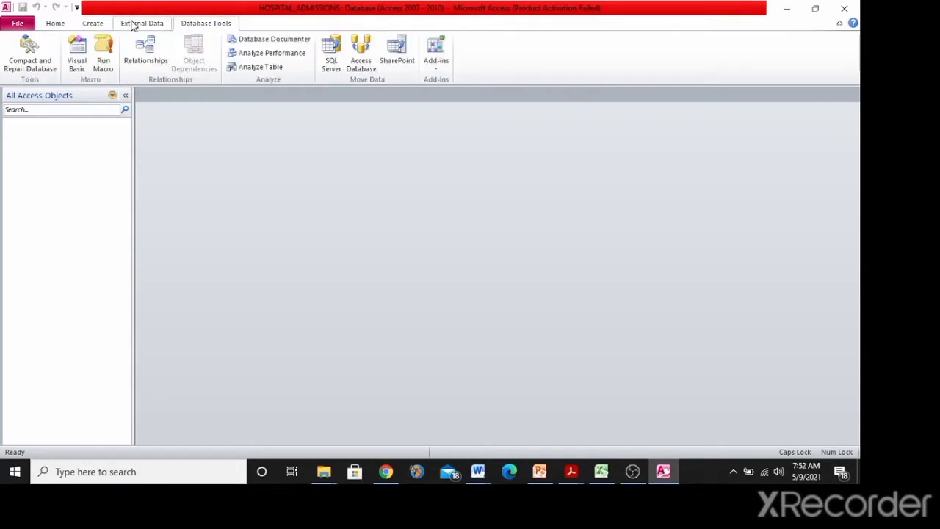
{"action": "left_click", "coordinate": [61, 27]}
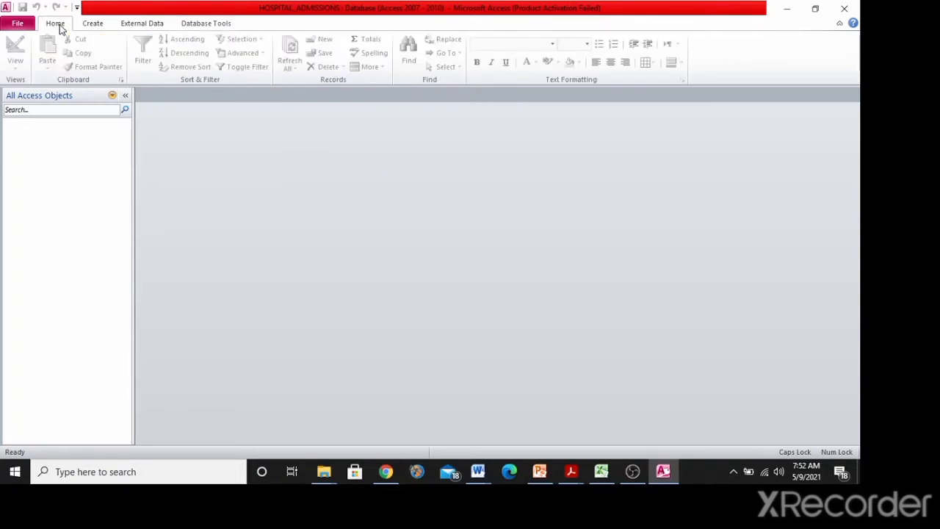
Return to the Word assignment and highlight the three required tables: Personal Info, Admissions and Payments
{"action": "key", "text": "alt+Tab"}
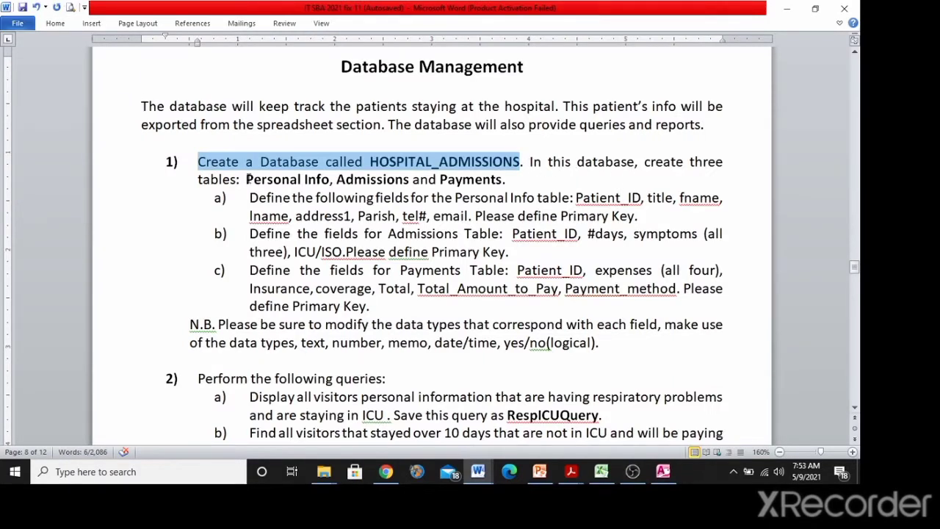
{"action": "left_click_drag", "start_coordinate": [247, 181], "coordinate": [499, 181]}
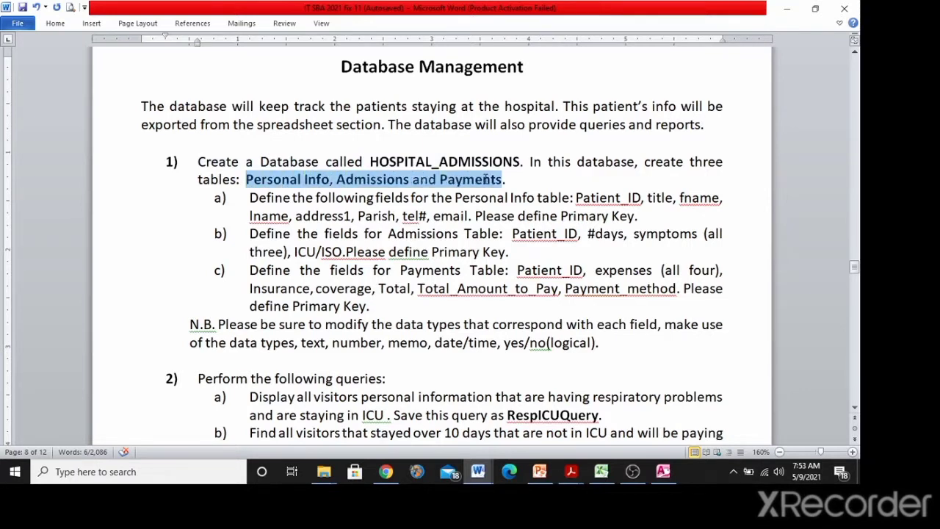
{"action": "key", "text": "ctrl+b"}
{"action": "left_click", "coordinate": [329, 197]}
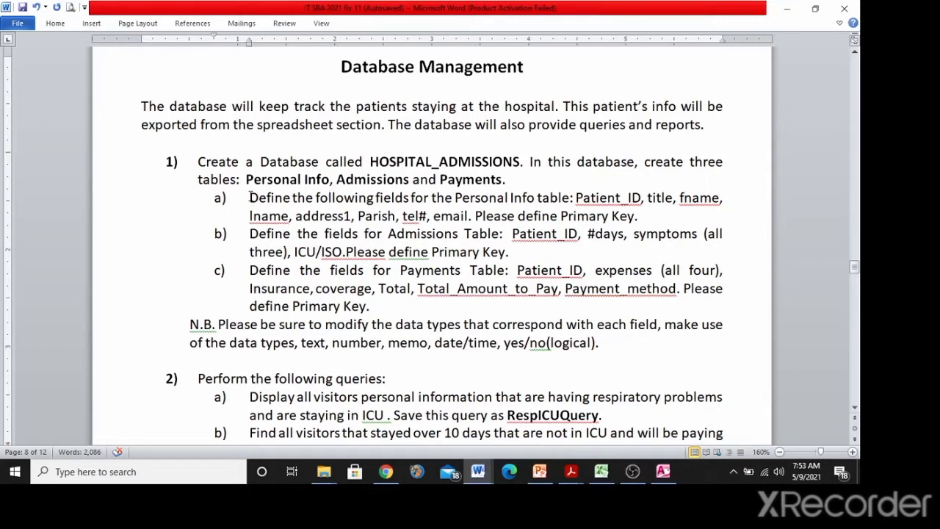
Examine the field list required for the Personal Info table, from Patient_ID to email, and highlight Patient_ID
{"action": "left_click_drag", "start_coordinate": [250, 198], "coordinate": [650, 214]}
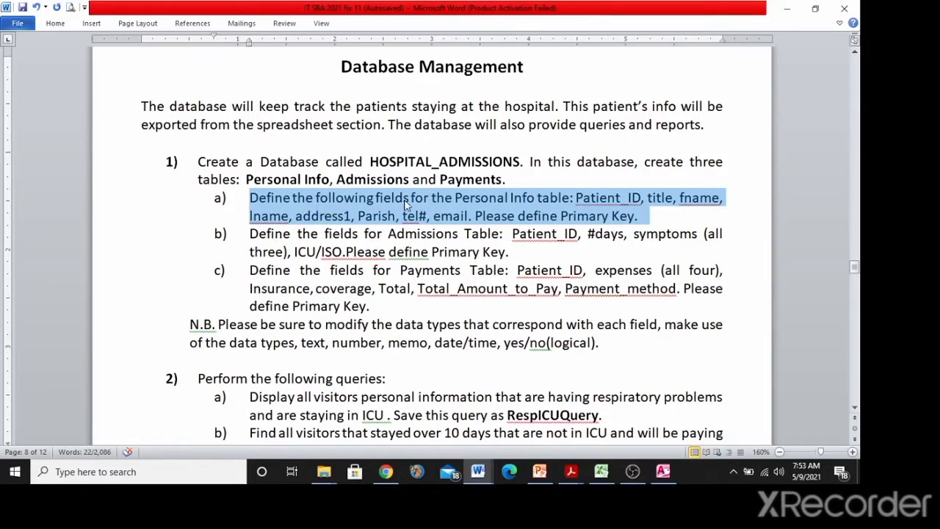
{"action": "left_click", "coordinate": [587, 205]}
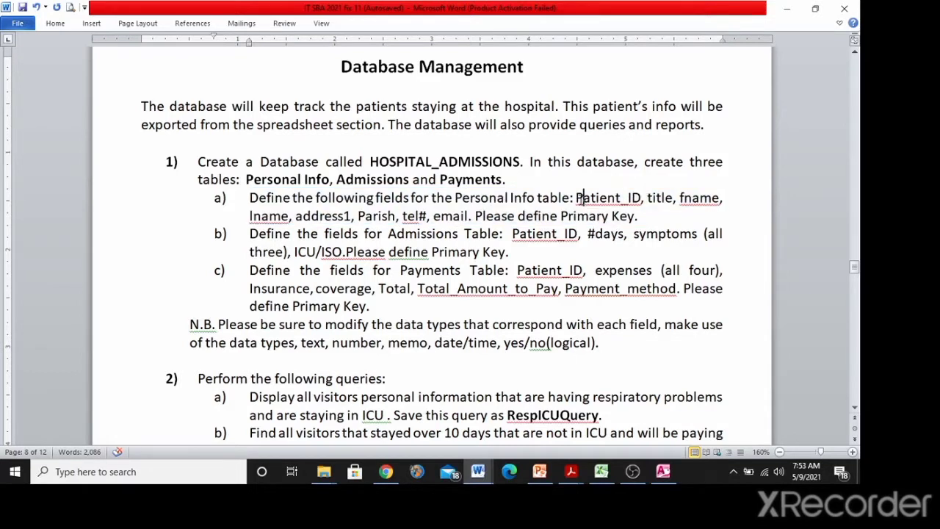
{"action": "left_click_drag", "start_coordinate": [575, 199], "coordinate": [638, 200]}
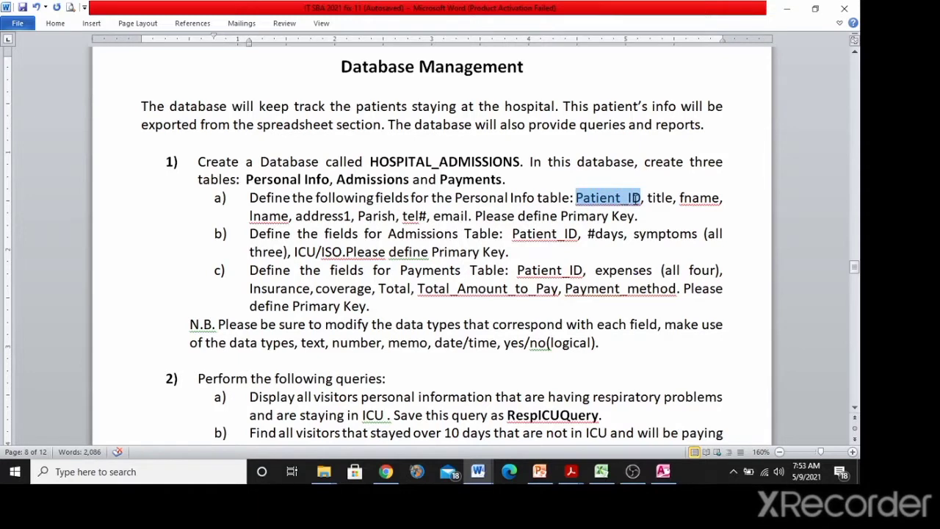
{"action": "left_click", "coordinate": [648, 198]}
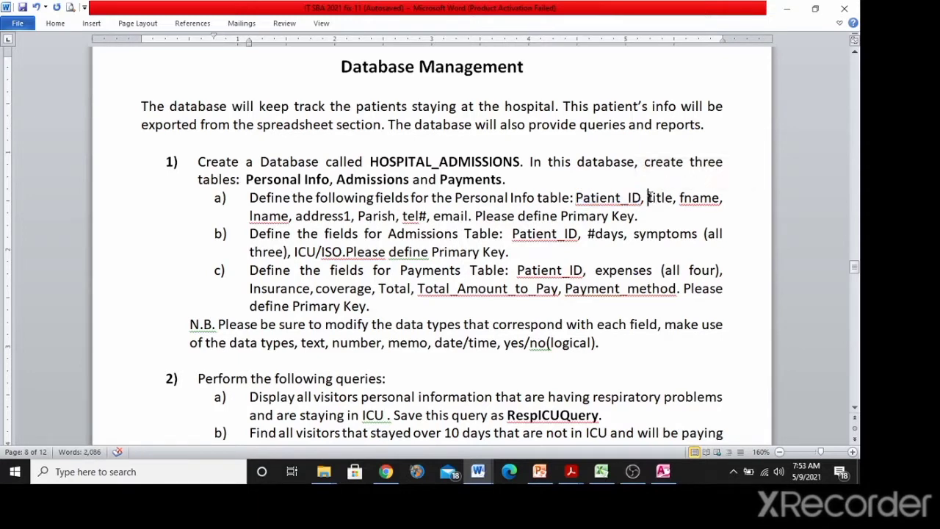
{"action": "left_click_drag", "start_coordinate": [648, 198], "coordinate": [711, 199]}
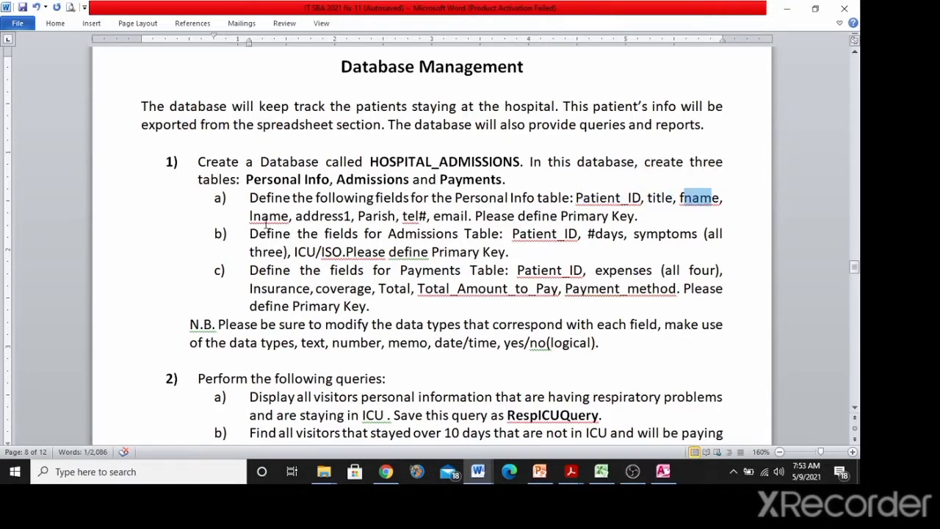
{"action": "left_click_drag", "start_coordinate": [249, 216], "coordinate": [454, 222]}
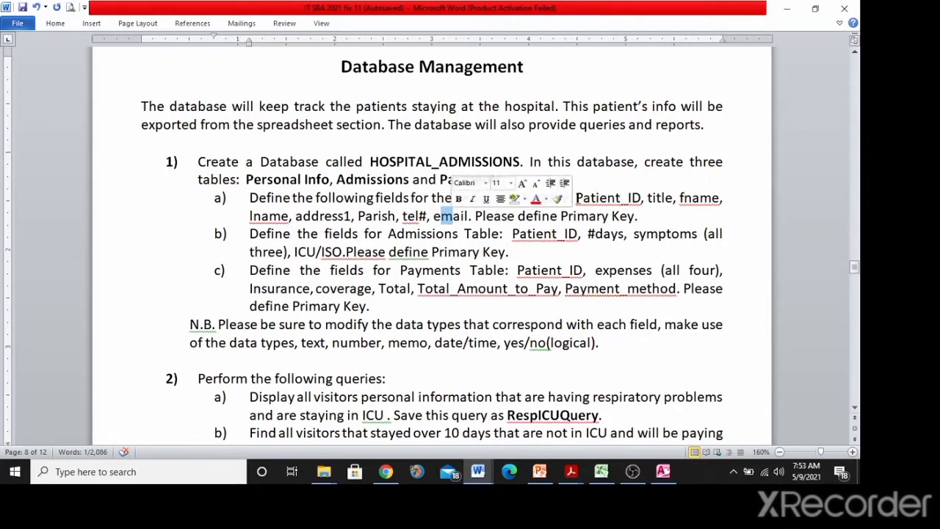
{"action": "left_click_drag", "start_coordinate": [575, 198], "coordinate": [637, 203]}
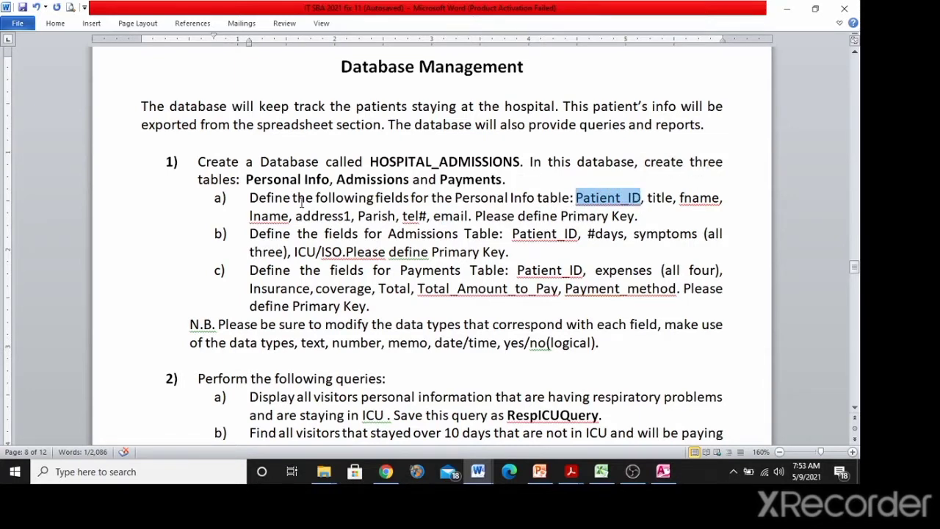
Switch back to Access and start a new table in Design view
{"action": "key", "text": "alt+Tab"}
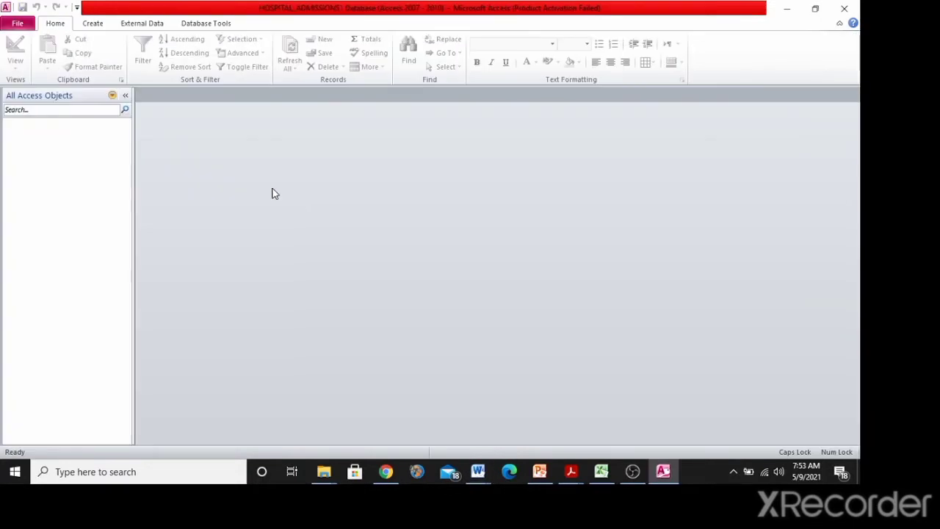
{"action": "left_click", "coordinate": [99, 25]}
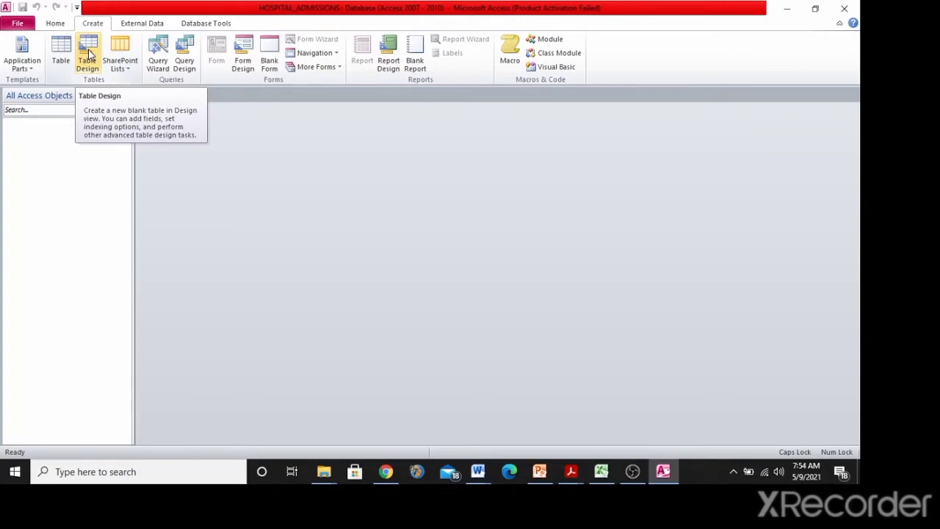
{"action": "left_click", "coordinate": [89, 55]}
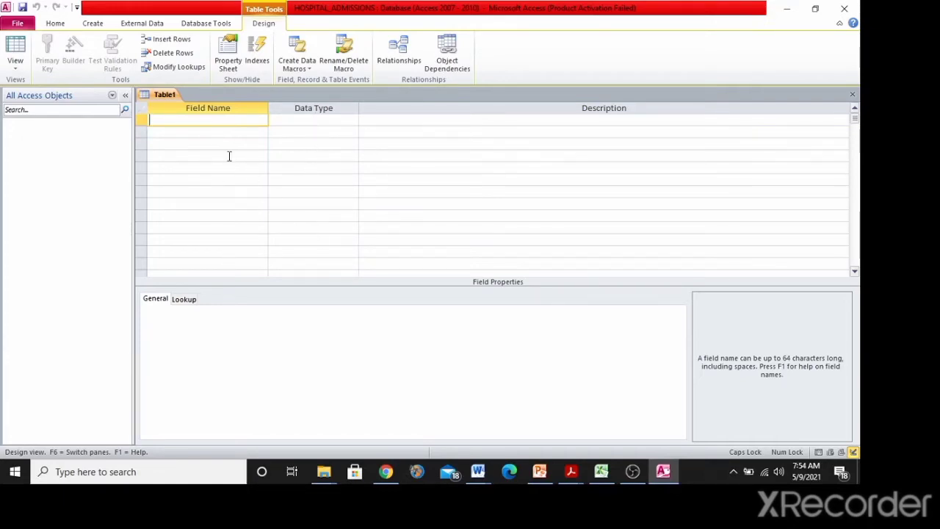
Check the first required field in the Word assignment and add Patient_ID as the new table's first field
{"action": "key", "text": "alt+Tab"}
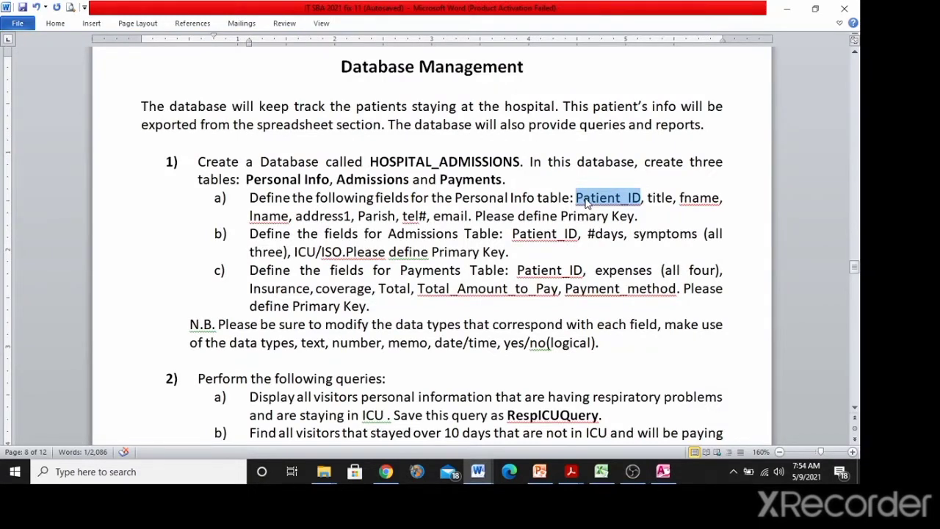
{"action": "key", "text": "alt+Tab"}
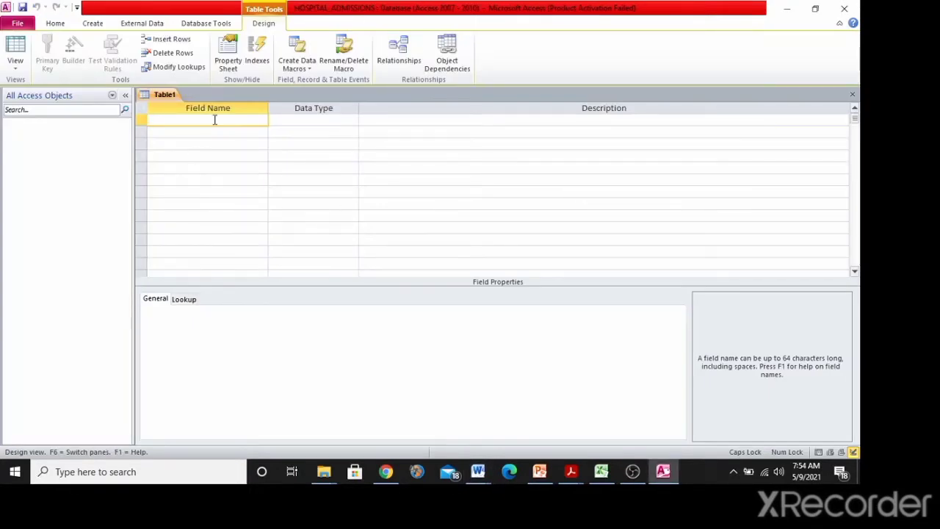
{"action": "type", "text": "paTIENT"}
{"action": "key", "text": "BackSpace"}
{"action": "key", "text": "BackSpace"}
{"action": "key", "text": "BackSpace"}
{"action": "key", "text": "BackSpace"}
{"action": "key", "text": "BackSpace"}
{"action": "key", "text": "BackSpace"}
{"action": "key", "text": "BackSpace"}
{"action": "key", "text": "Caps_Lock"}
{"action": "type", "text": "Patie"}
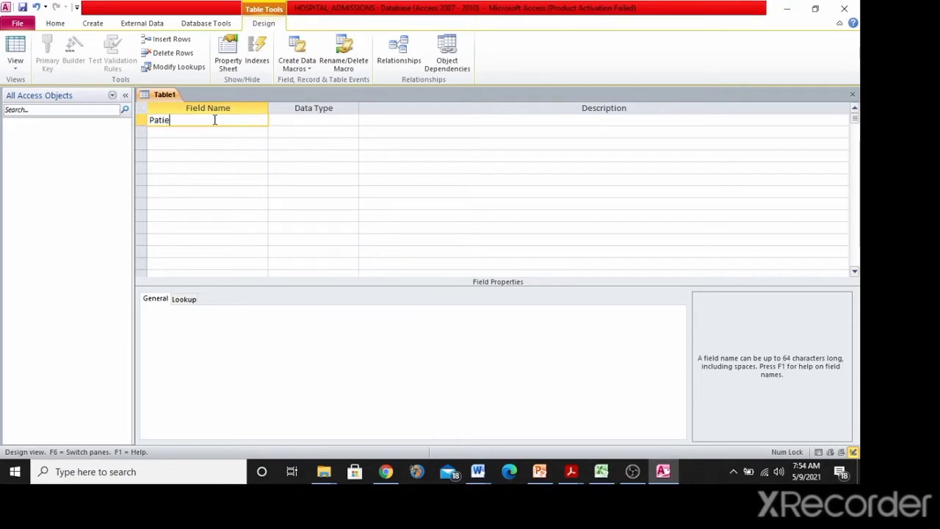
{"action": "type", "text": "nt_ID"}
{"action": "left_click", "coordinate": [213, 131]}
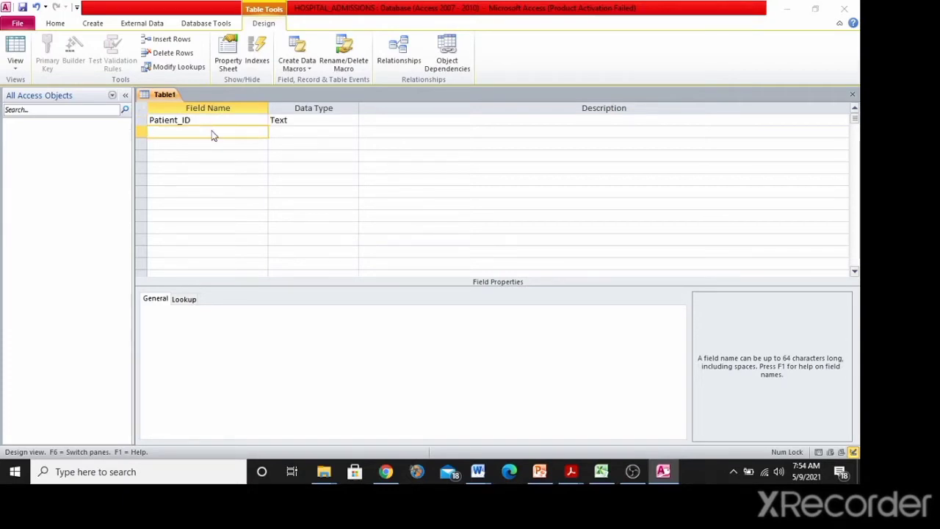
Recheck the assignment's field list and add the fields Title, First NAme and LAst Name below Patient_ID
{"action": "key", "text": "alt+Tab"}
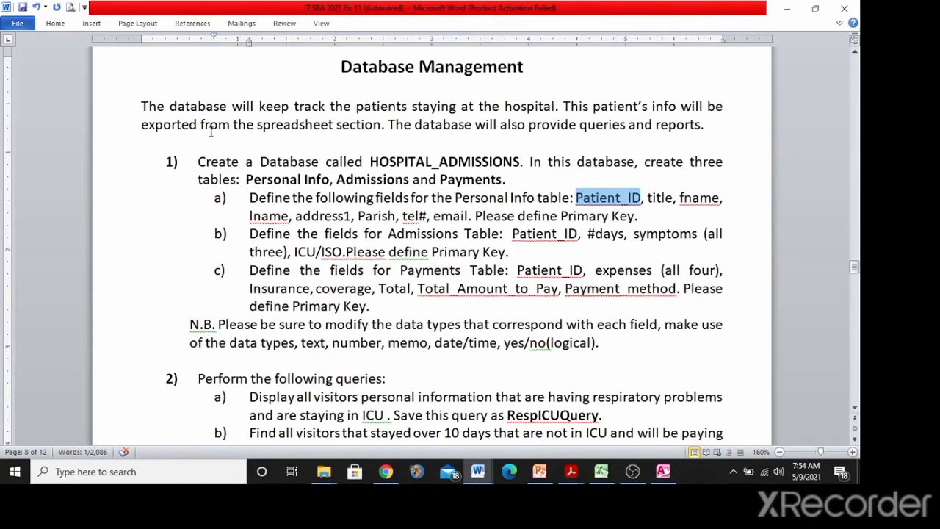
{"action": "key", "text": "alt+Tab"}
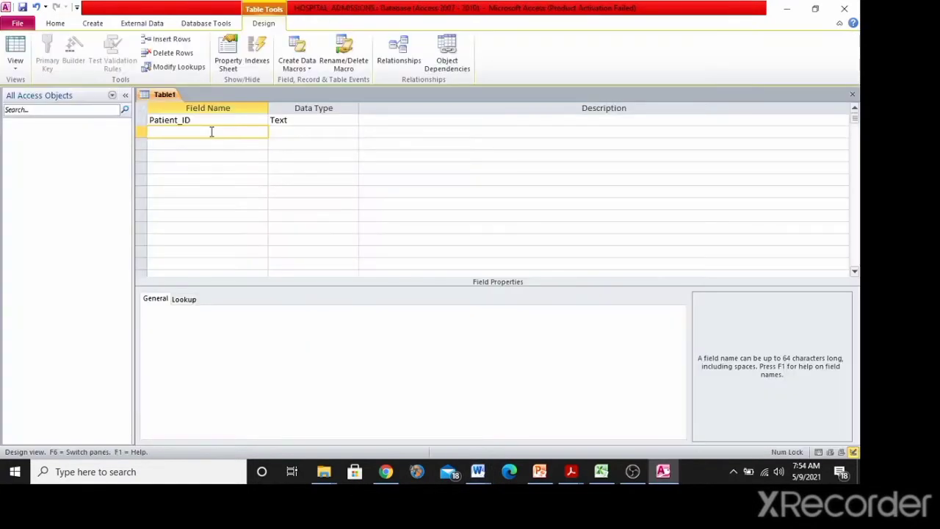
{"action": "type", "text": "Title"}
{"action": "key", "text": "Down"}
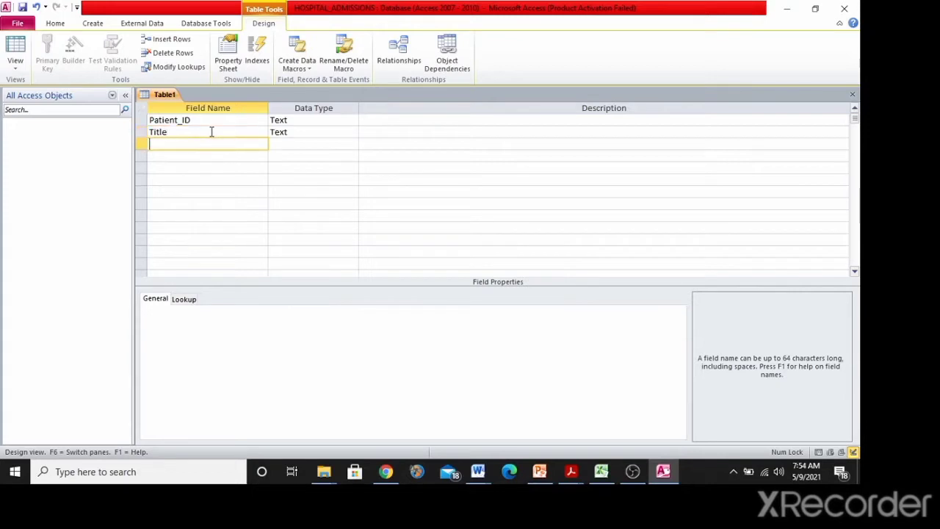
{"action": "type", "text": "First NAme"}
{"action": "key", "text": "Down"}
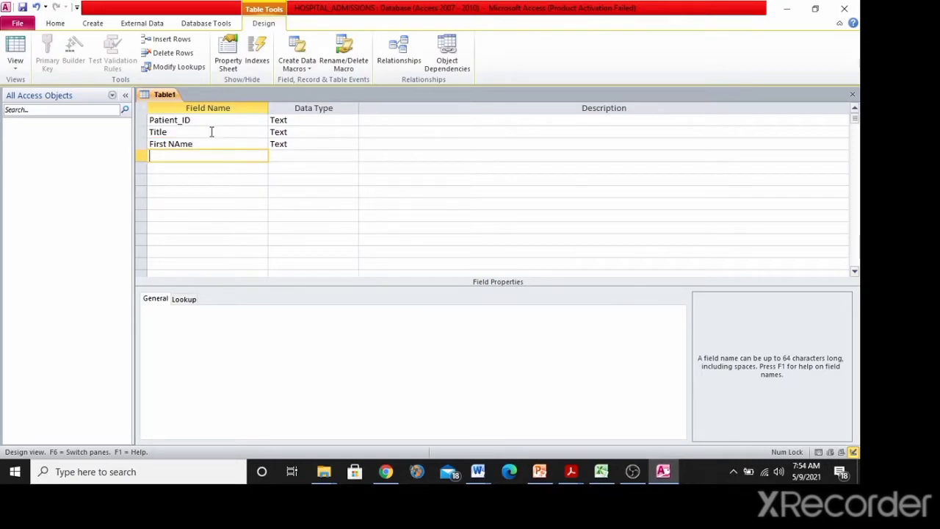
{"action": "type", "text": "LAst Name"}
{"action": "key", "text": "Down"}
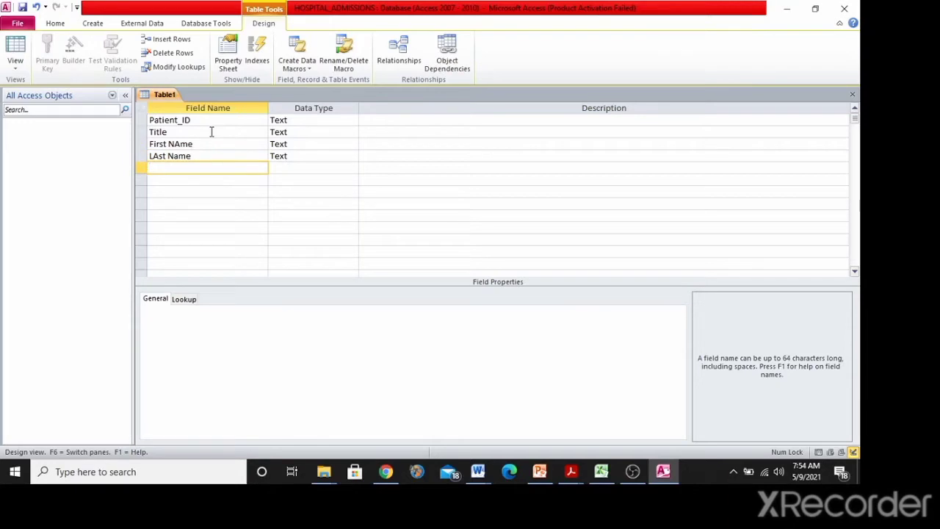
Correct the capitalisation of the two name fields to Last Name and First Name
{"action": "left_click", "coordinate": [157, 156]}
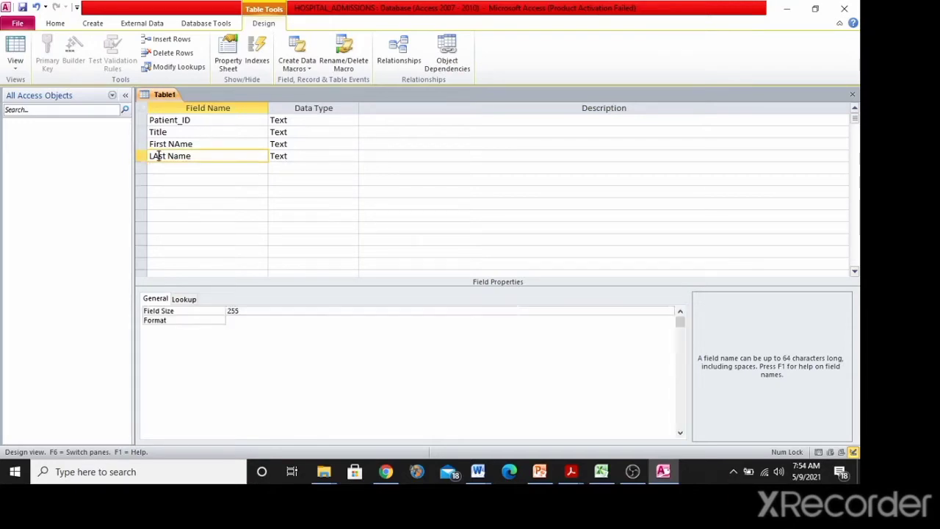
{"action": "type", "text": "a"}
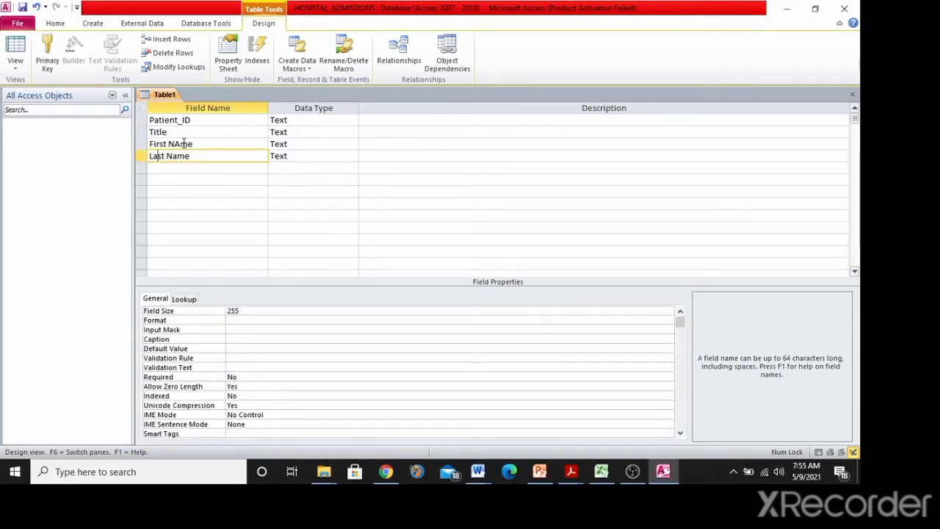
{"action": "left_click", "coordinate": [182, 143]}
{"action": "key", "text": "BackSpace"}
{"action": "type", "text": "a"}
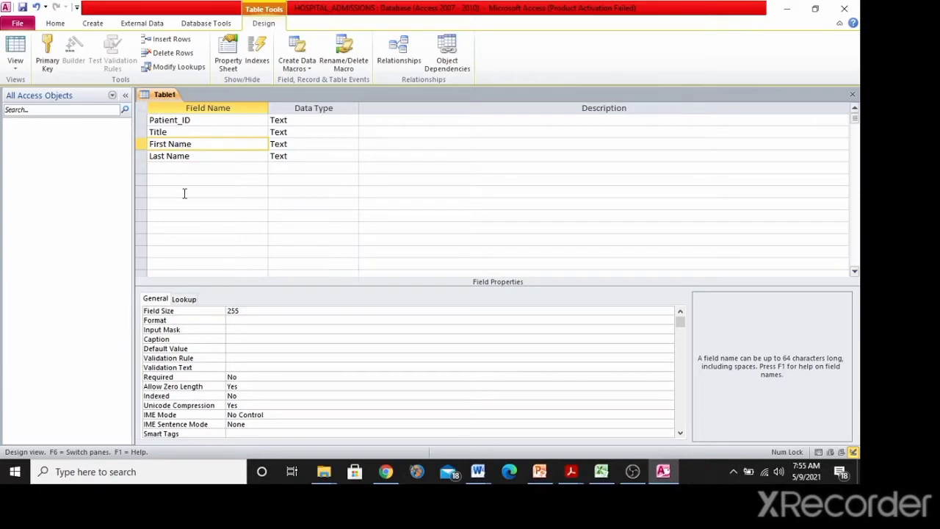
Check the Word assignment for the next fields and add Address 1, Address 2 and Region below Last Name in the Access table
{"action": "left_click", "coordinate": [182, 168]}
{"action": "key", "text": "alt+Tab"}
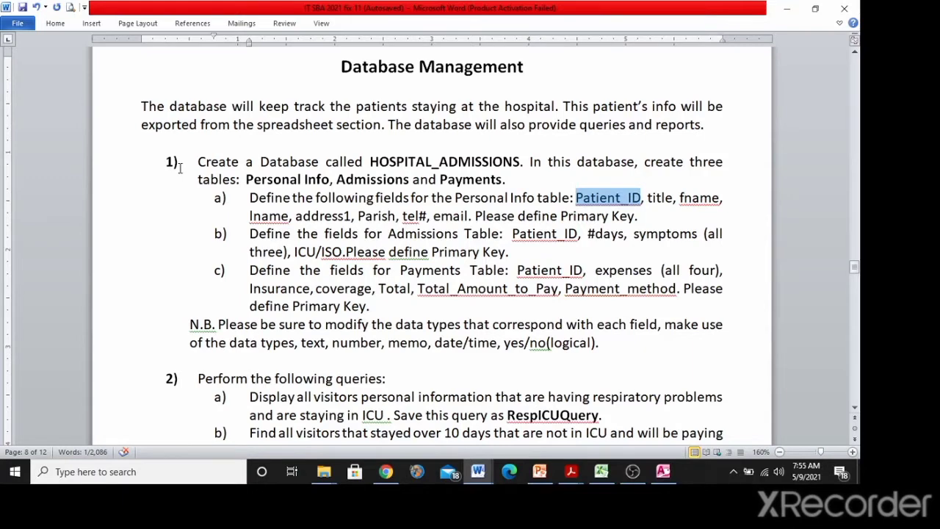
{"action": "key", "text": "alt+Tab"}
{"action": "type", "text": "Address"}
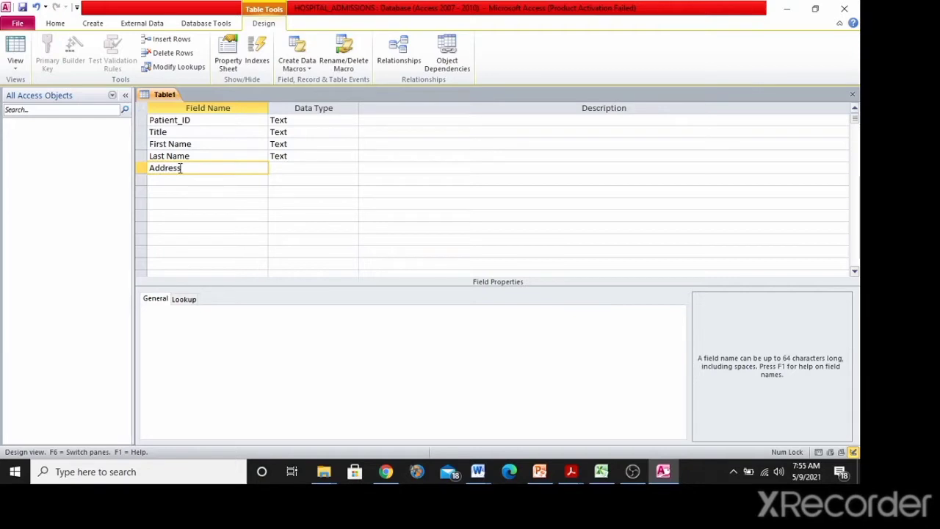
{"action": "type", "text": "1"}
{"action": "left_click", "coordinate": [178, 179]}
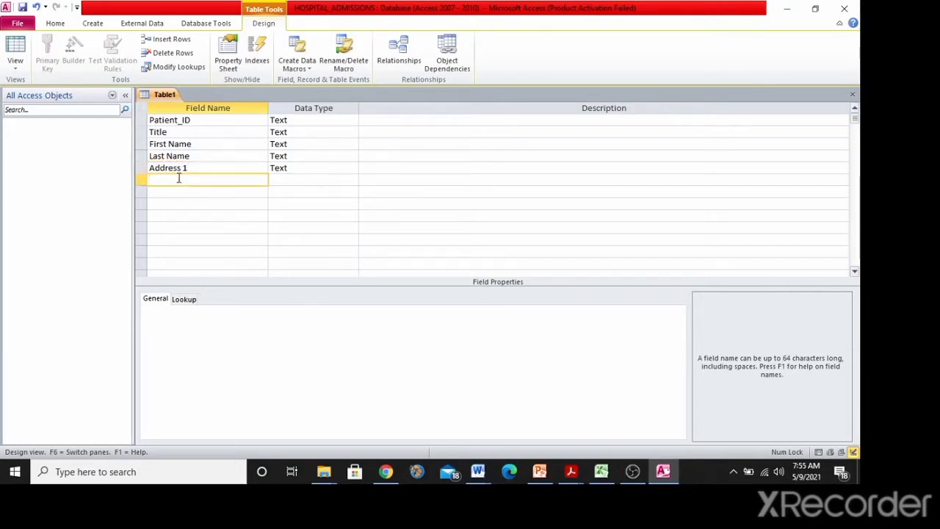
{"action": "type", "text": "Address 2"}
{"action": "left_click", "coordinate": [174, 193]}
{"action": "type", "text": "Reg"}
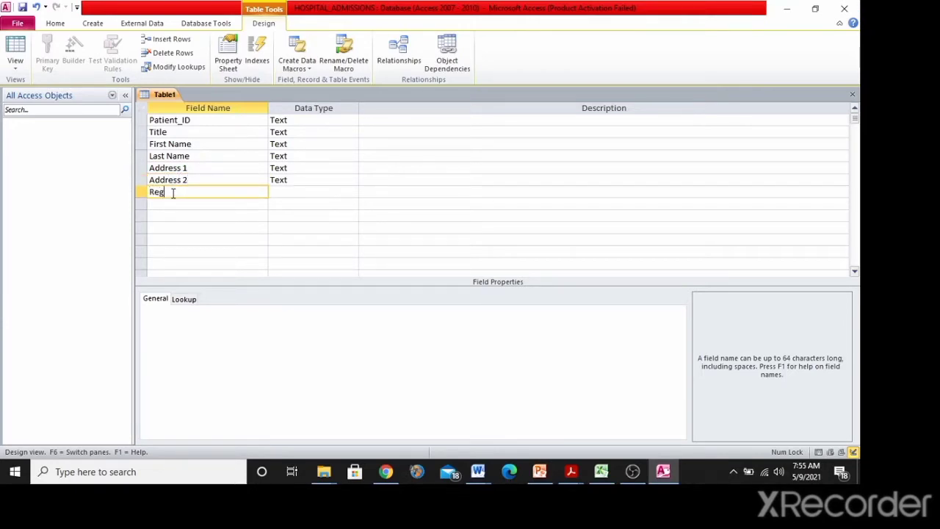
{"action": "type", "text": "ion"}
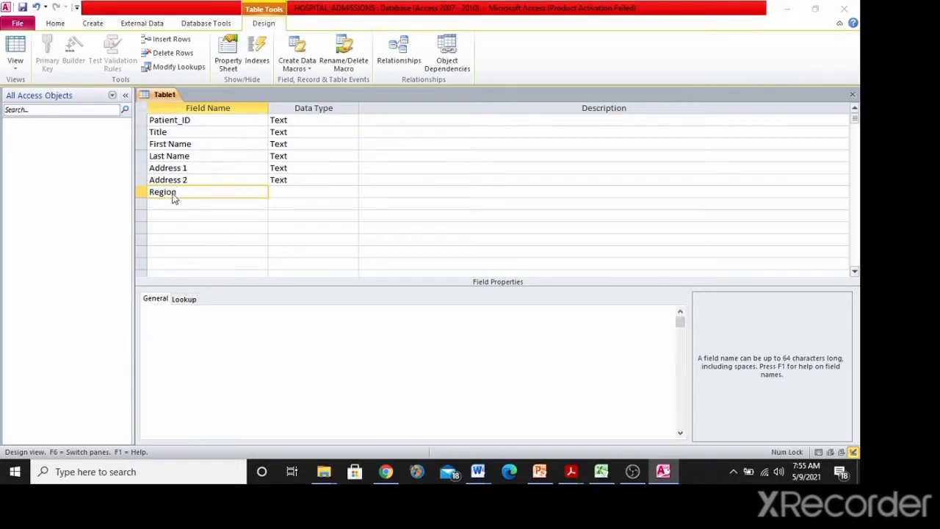
Recheck the assignment's field list and add the remaining fields Tel# and email below Region
{"action": "key", "text": "alt+Tab"}
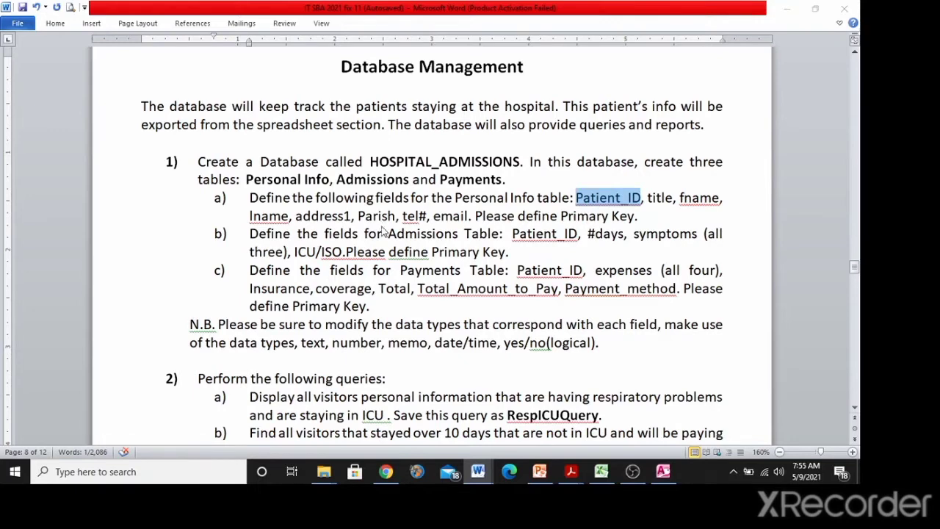
{"action": "key", "text": "alt+Tab"}
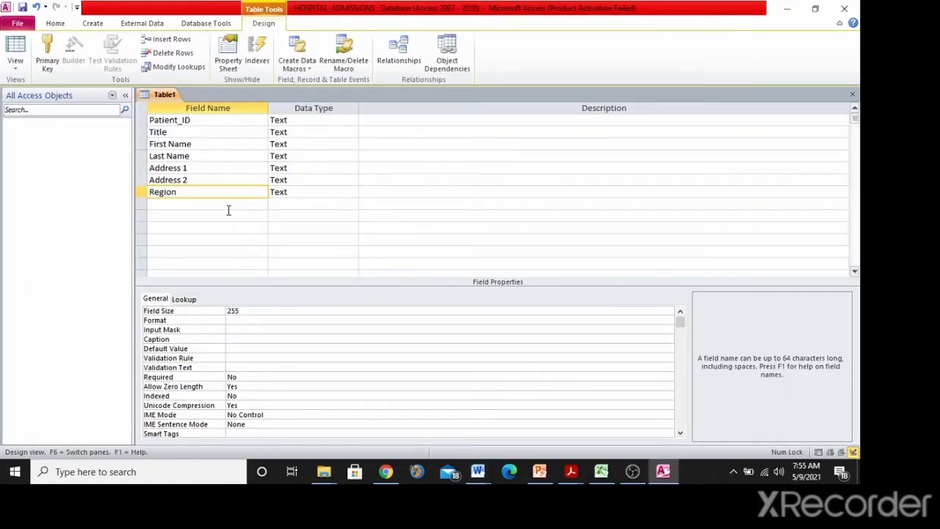
{"action": "key", "text": "alt+Tab"}
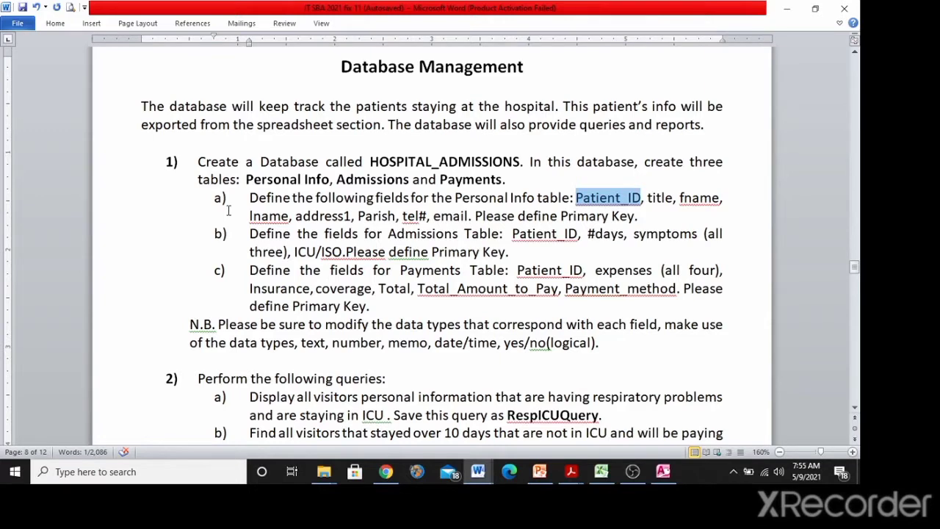
{"action": "key", "text": "alt+Tab"}
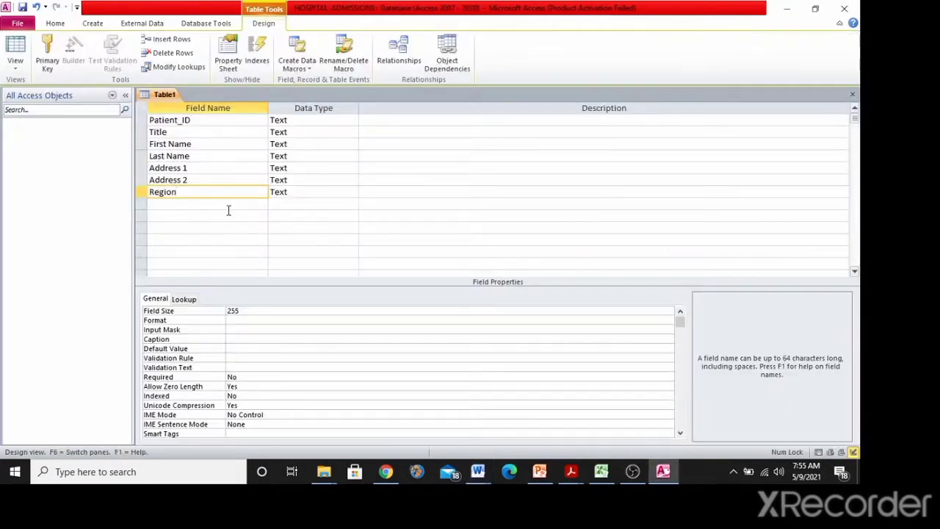
{"action": "left_click", "coordinate": [229, 210]}
{"action": "type", "text": "T"}
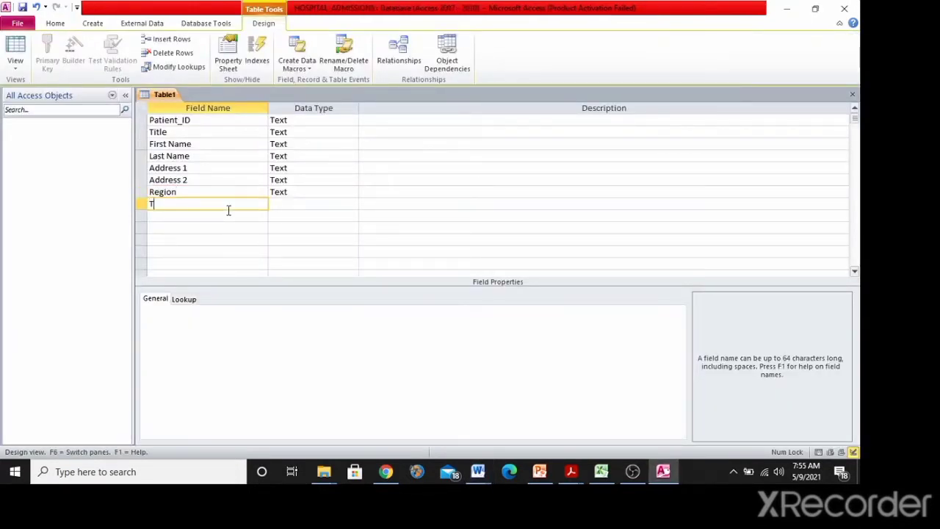
{"action": "type", "text": "el#"}
{"action": "key", "text": "Down"}
{"action": "type", "text": "e"}
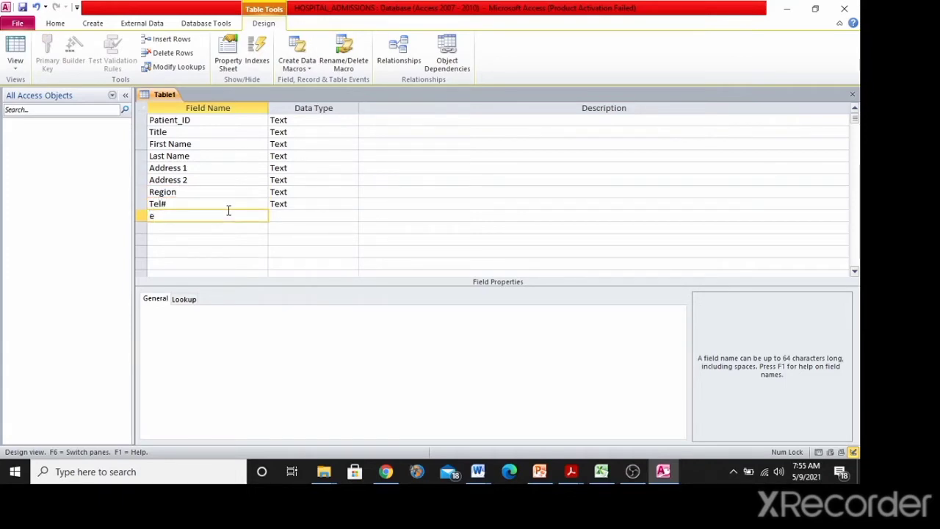
{"action": "type", "text": "mail"}
{"action": "key", "text": "Down"}
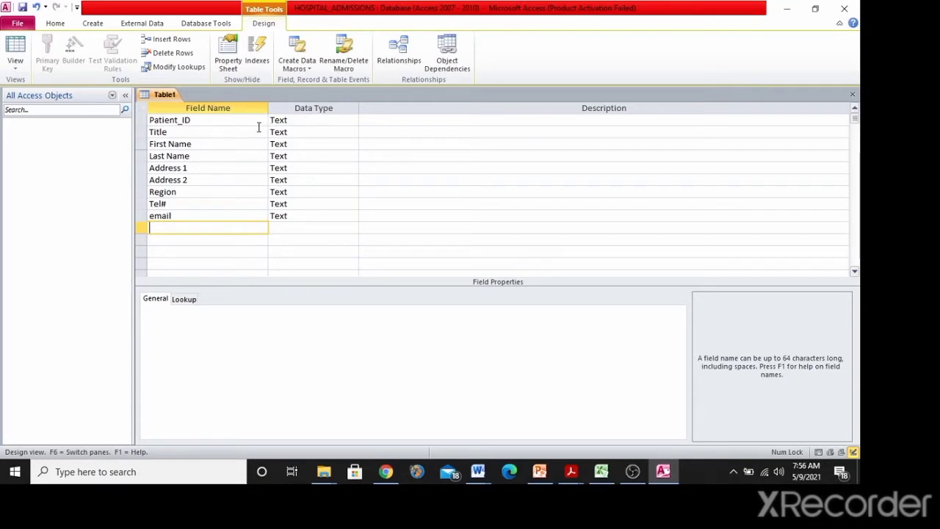
Compare the Patient_ID field's data type with the ID# values in the Excel Database sheet and return to Access
{"action": "left_click", "coordinate": [191, 120]}
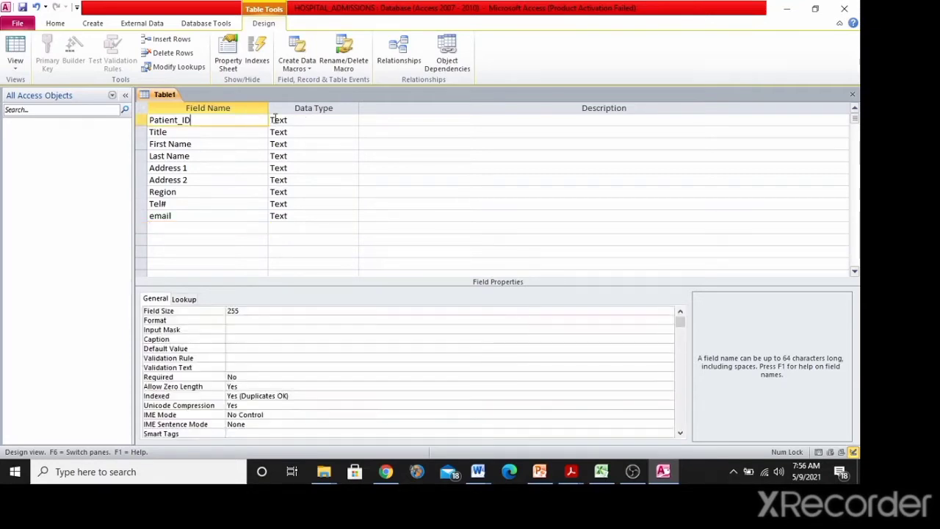
{"action": "left_click", "coordinate": [324, 120]}
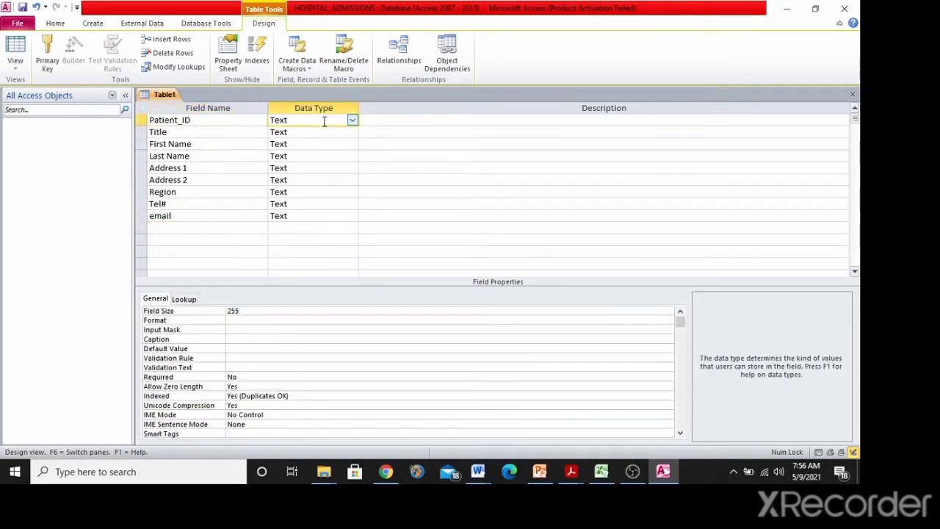
{"action": "key", "text": "alt+Tab"}
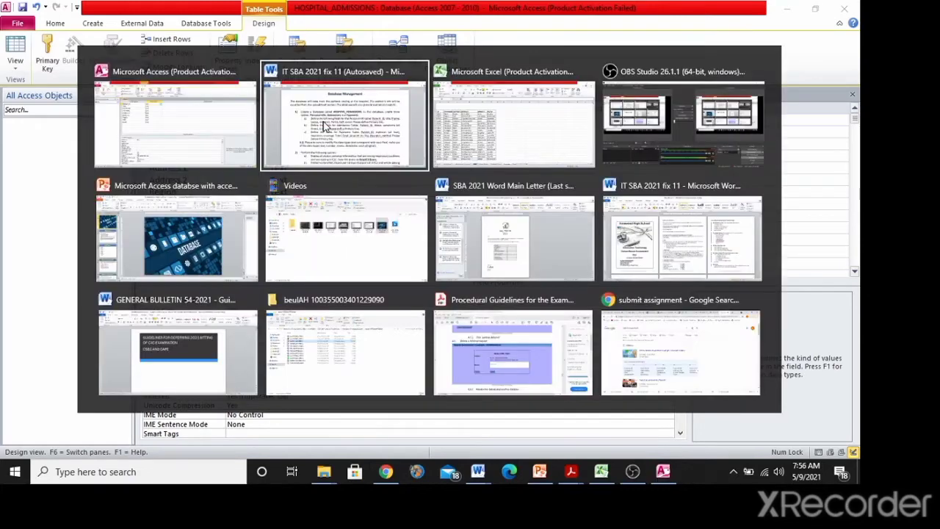
{"action": "key", "text": "alt+Tab"}
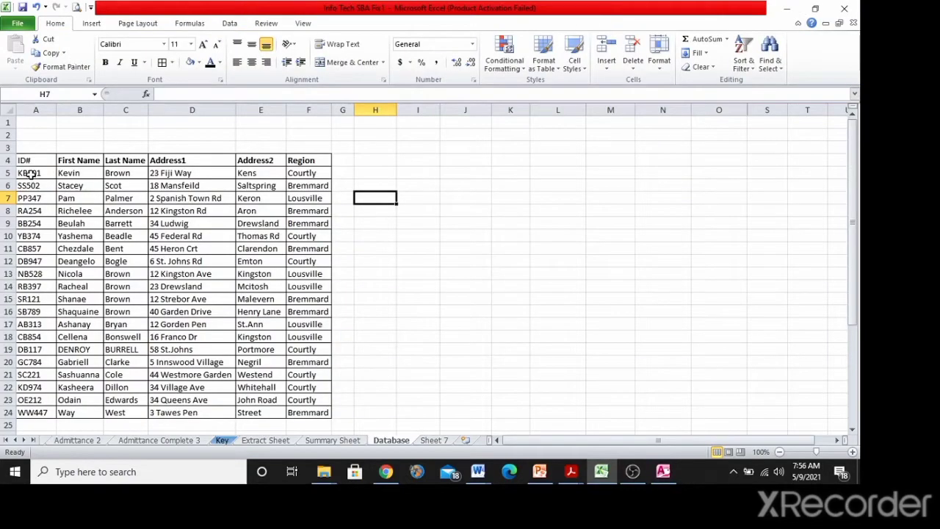
{"action": "left_click_drag", "start_coordinate": [33, 176], "coordinate": [40, 263]}
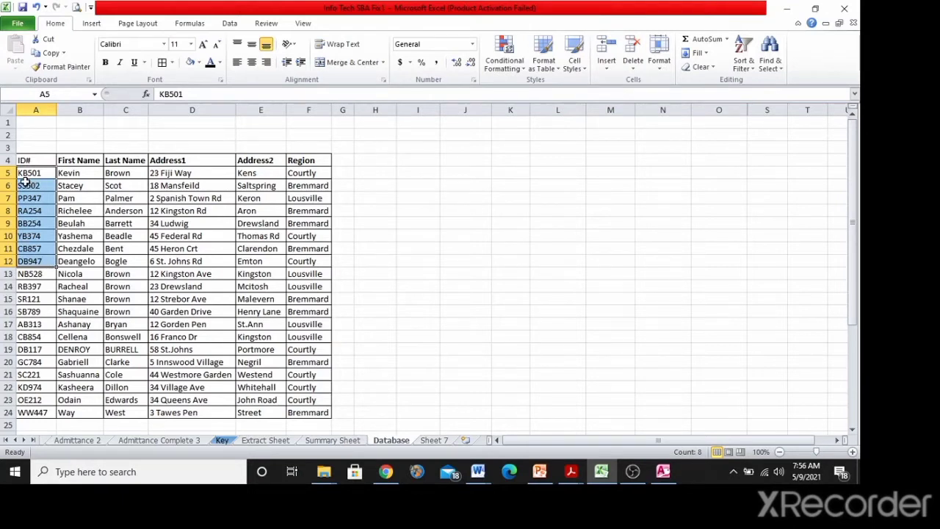
{"action": "key", "text": "alt"}
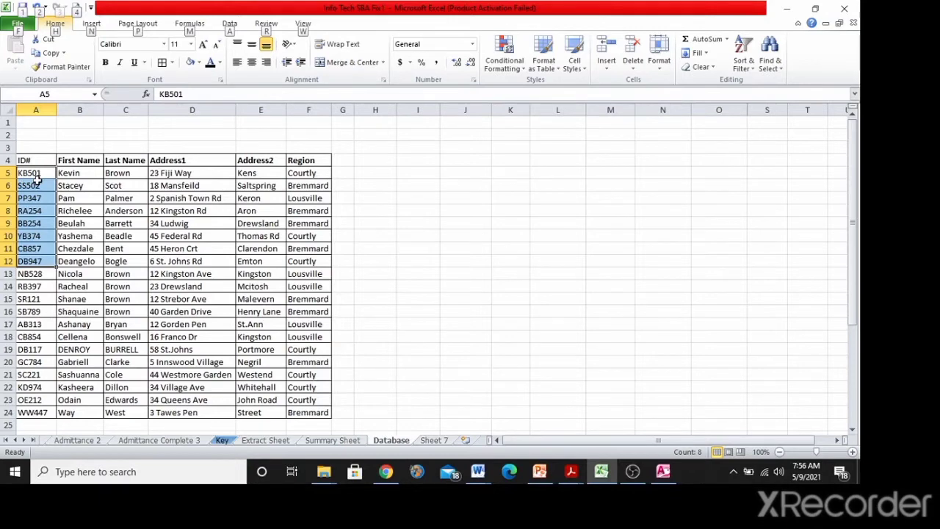
{"action": "key", "text": "alt+Tab"}
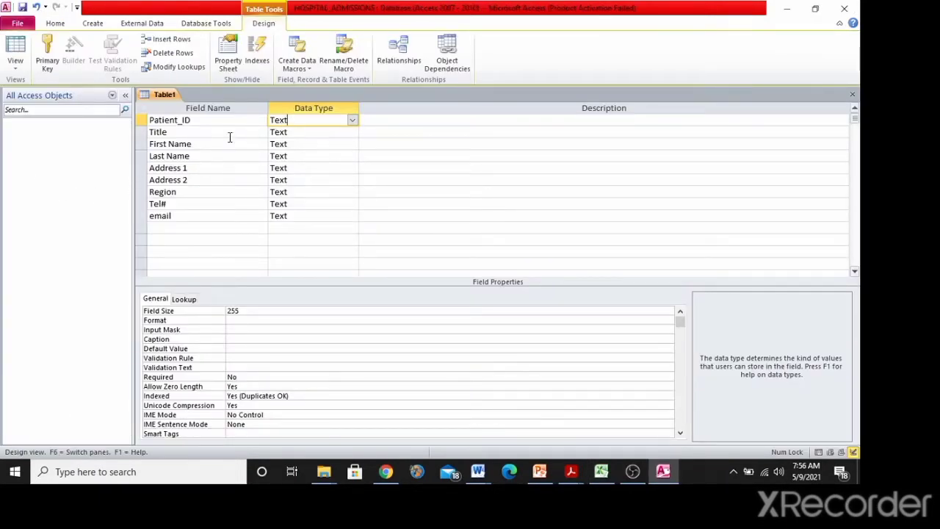
Write a sample telephone number in the Tel# field's description and erase it again
{"action": "left_click", "coordinate": [232, 132]}
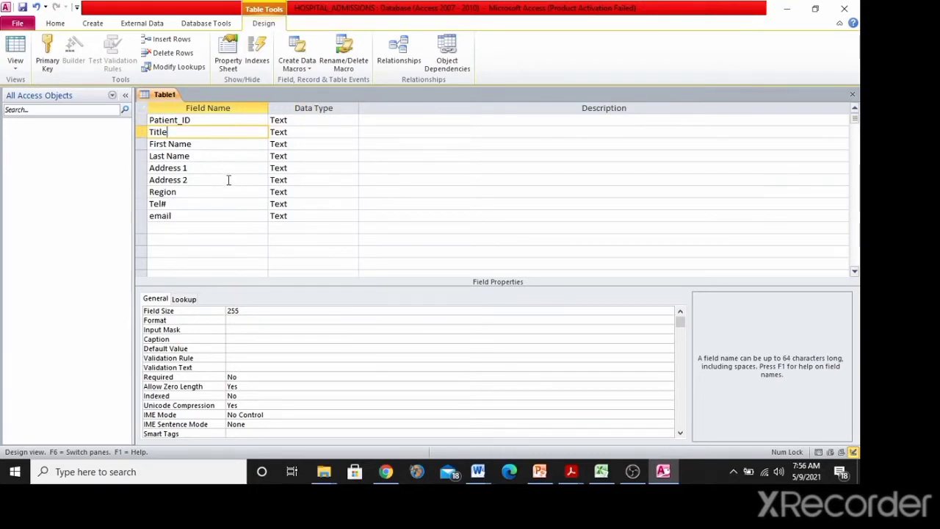
{"action": "left_click", "coordinate": [201, 206]}
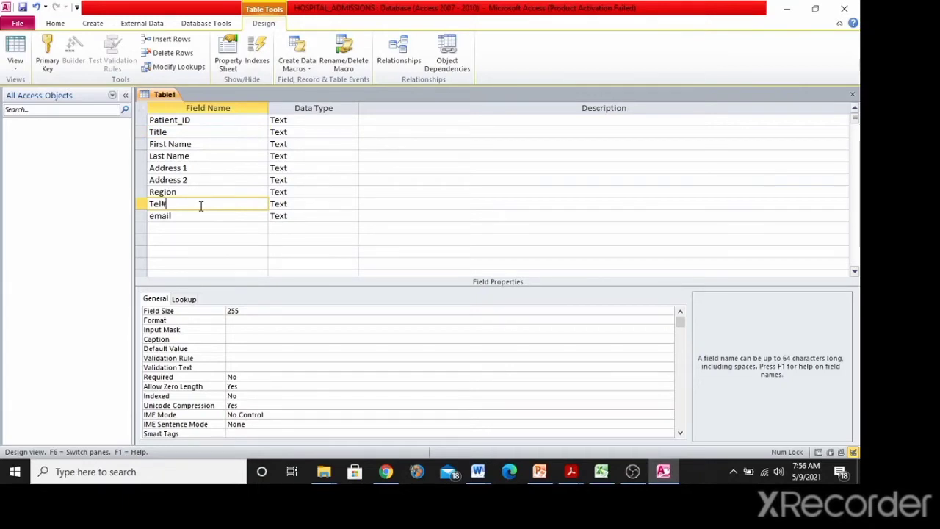
{"action": "left_click", "coordinate": [384, 206]}
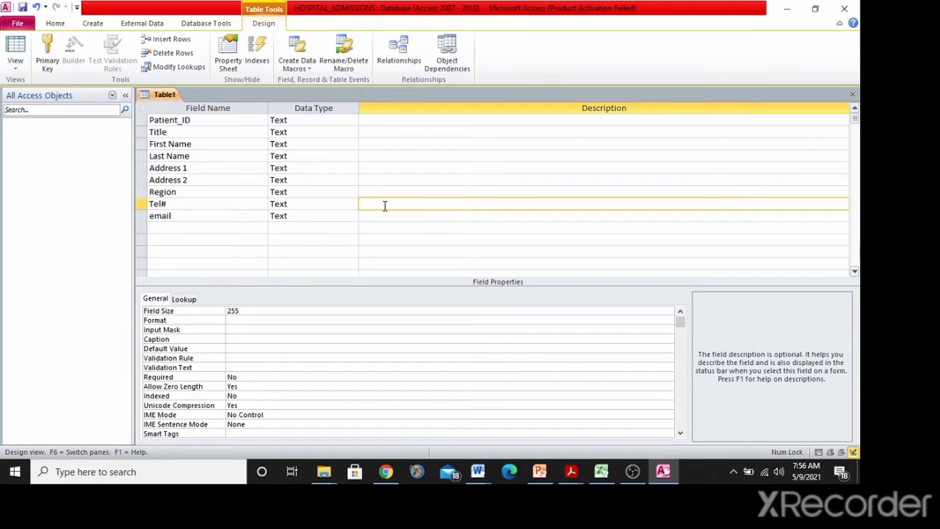
{"action": "type", "text": "555-7894"}
{"action": "left_click", "coordinate": [377, 206]}
{"action": "key", "text": "Delete"}
{"action": "key", "text": "Delete"}
{"action": "key", "text": "Delete"}
{"action": "key", "text": "Delete"}
{"action": "key", "text": "Delete"}
{"action": "key", "text": "BackSpace"}
{"action": "key", "text": "BackSpace"}
{"action": "key", "text": "BackSpace"}
Start saving the table and look up its required name in the Word assignment, highlighting Personal Info table
{"action": "left_click", "coordinate": [23, 8]}
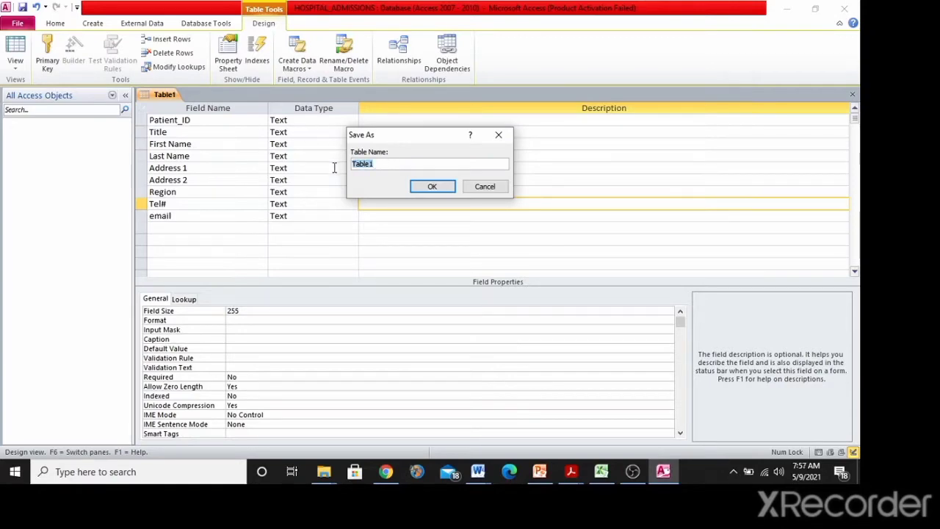
{"action": "key", "text": "alt+Tab"}
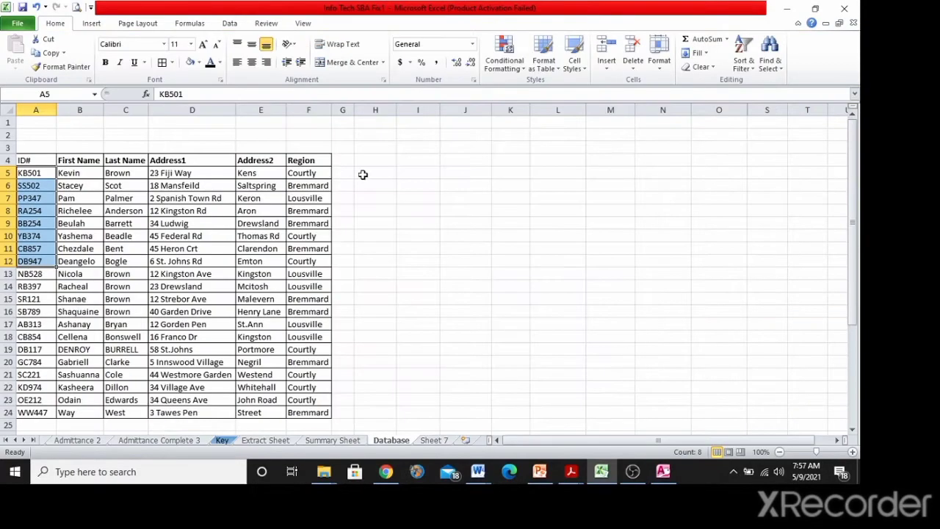
{"action": "key", "text": "alt+Tab"}
{"action": "key", "text": "alt+Tab"}
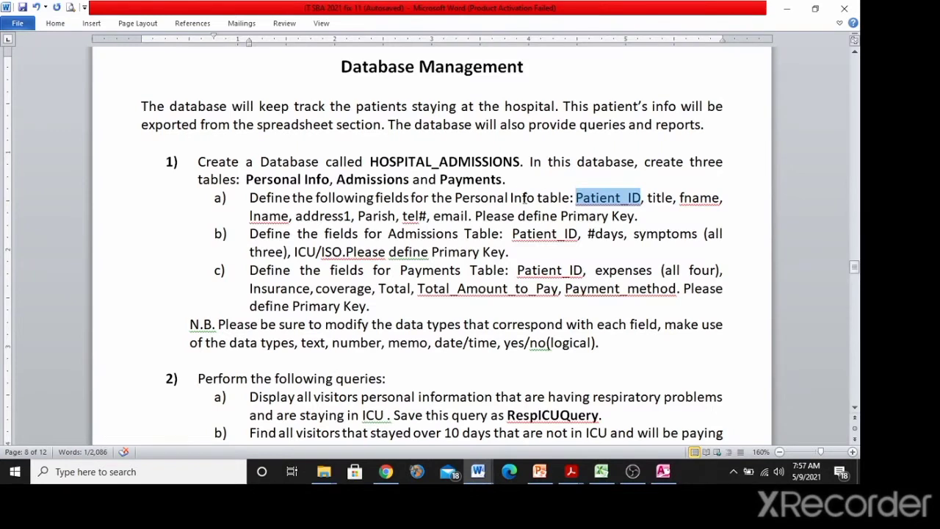
{"action": "left_click", "coordinate": [488, 200]}
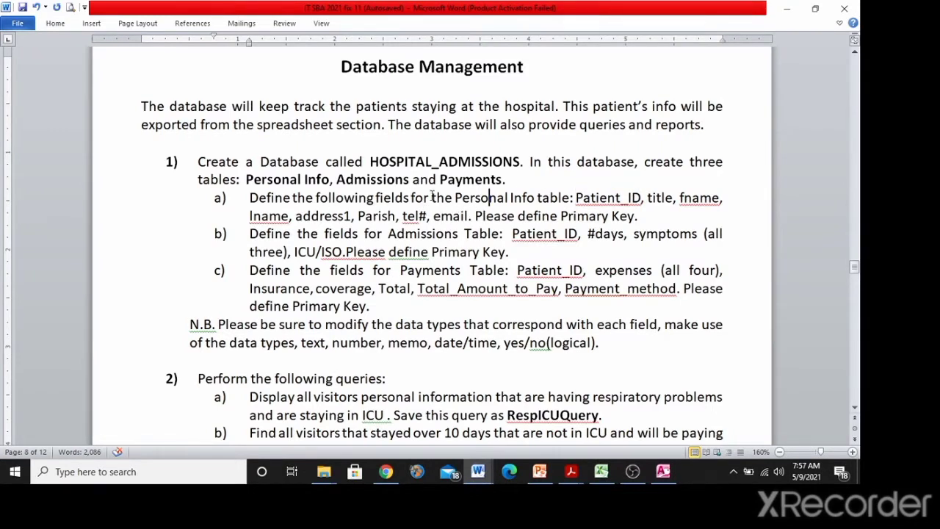
{"action": "left_click_drag", "start_coordinate": [454, 198], "coordinate": [567, 199]}
Return to Access and try to save the table as Personal Info Table, cancelling without creating an automatic primary key
{"action": "key", "text": "alt+Tab"}
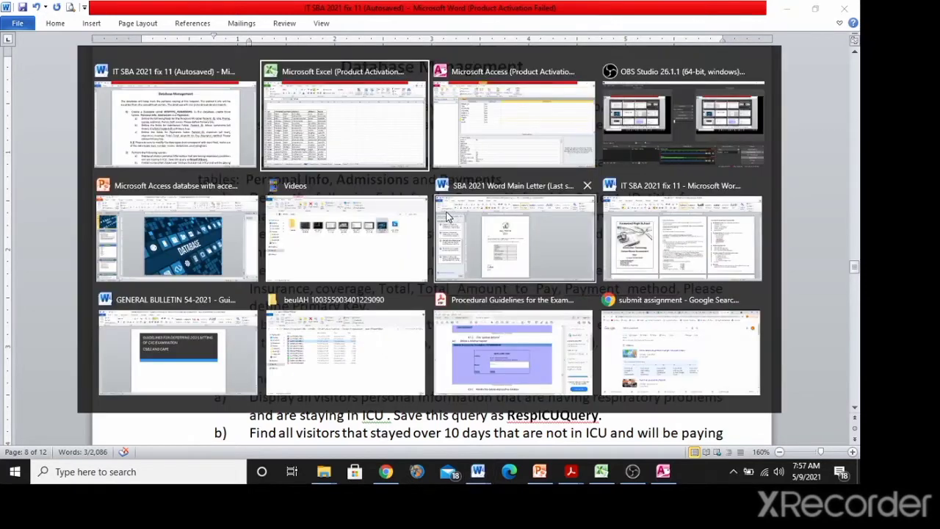
{"action": "key", "text": "alt+Tab"}
{"action": "key", "text": "Tab"}
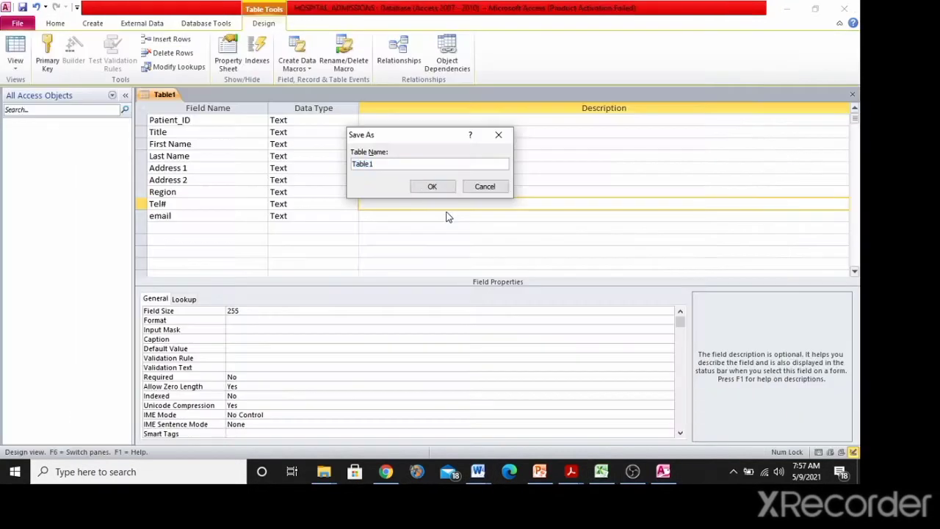
{"action": "type", "text": "Personal Info"}
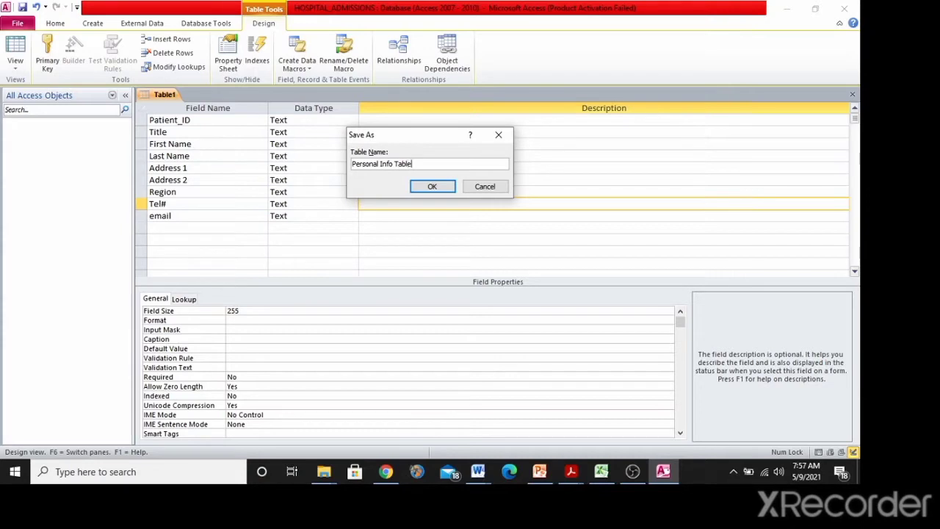
{"action": "left_click", "coordinate": [433, 186]}
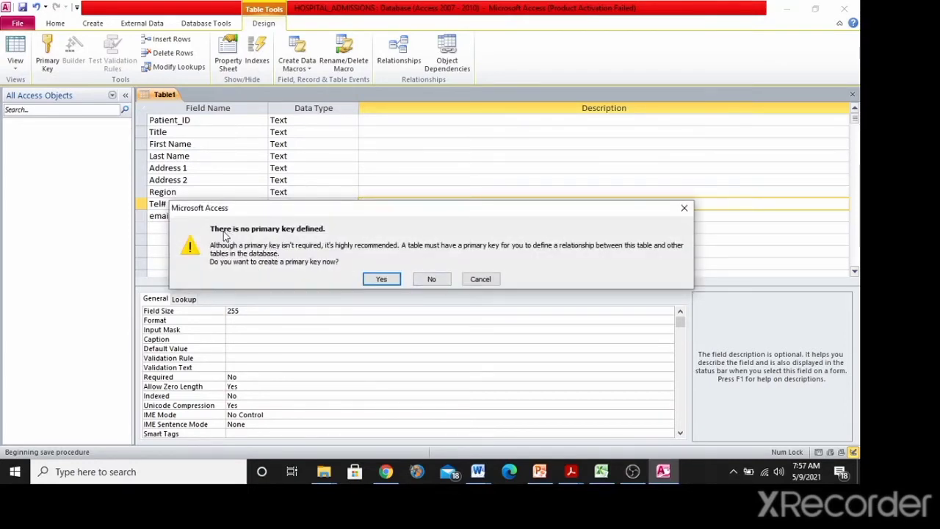
{"action": "left_click", "coordinate": [483, 284]}
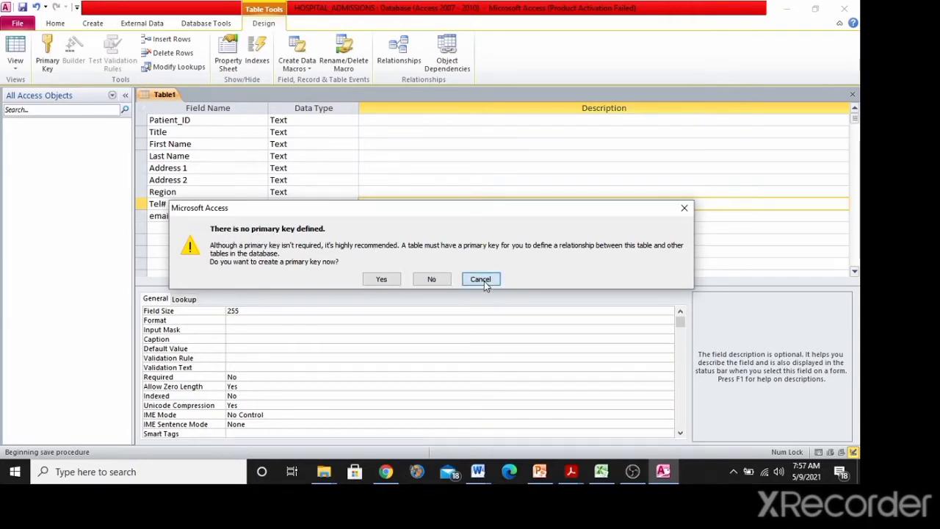
Set the Patient_ID field as the table's primary key
{"action": "left_click", "coordinate": [206, 121]}
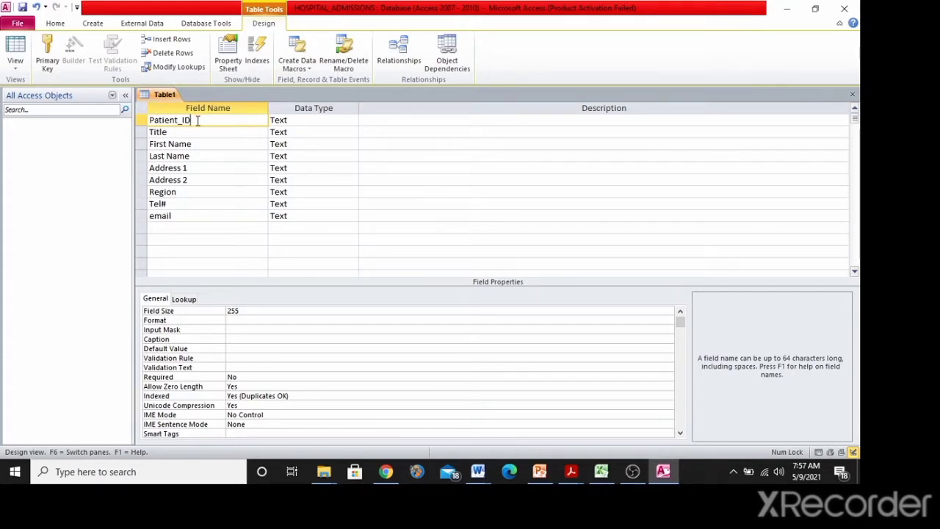
{"action": "left_click", "coordinate": [48, 55]}
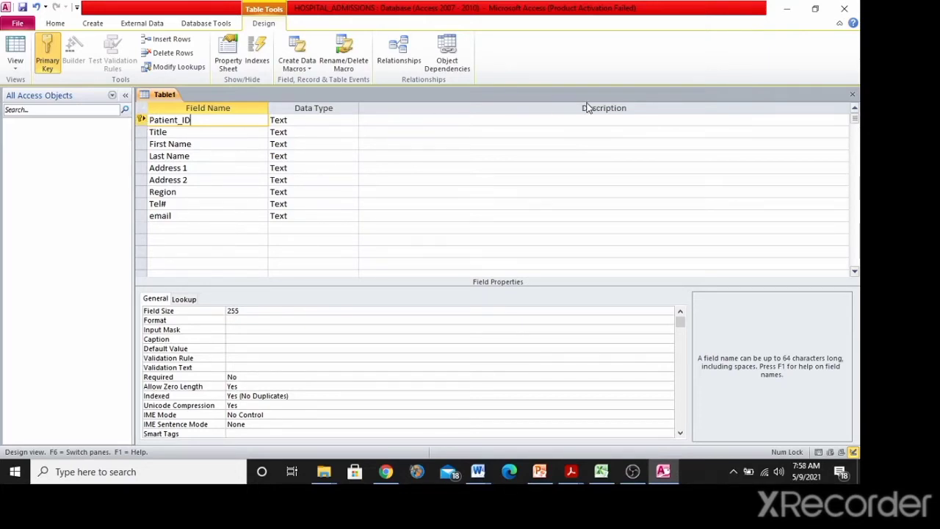
{"action": "left_click", "coordinate": [853, 95]}
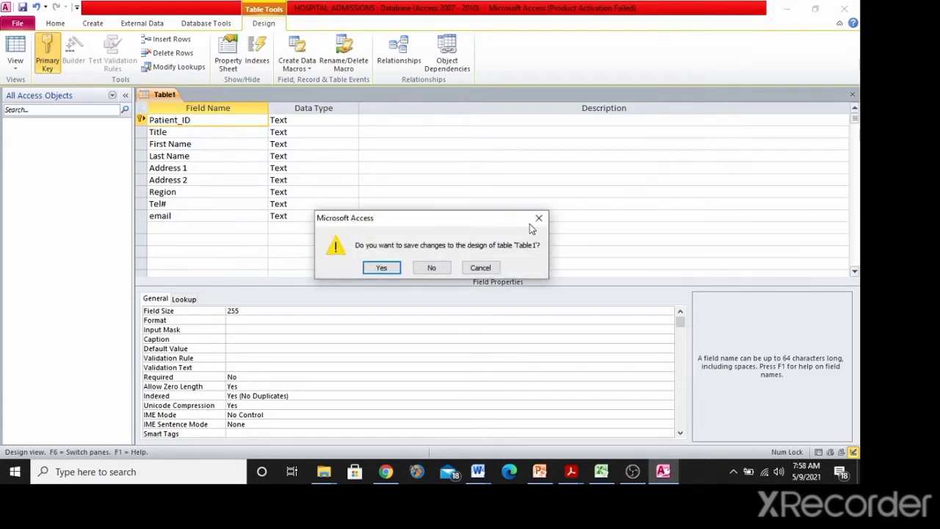
{"action": "left_click", "coordinate": [382, 268]}
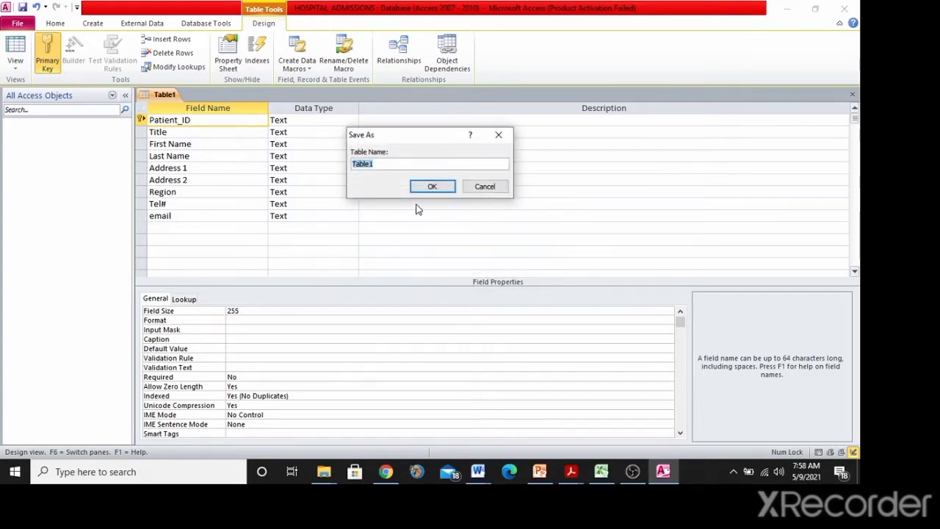
{"action": "left_click", "coordinate": [483, 185]}
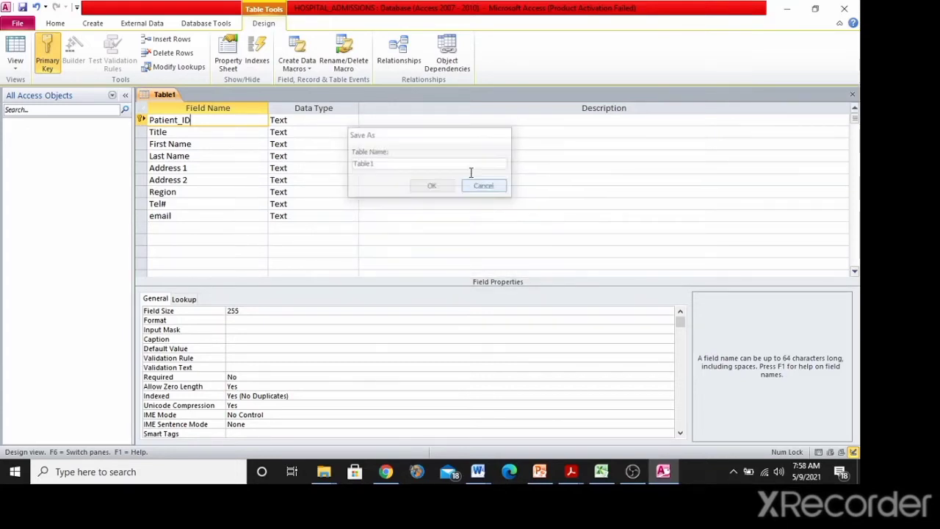
Save the table as Personal Info Table and close it
{"action": "left_click", "coordinate": [23, 7]}
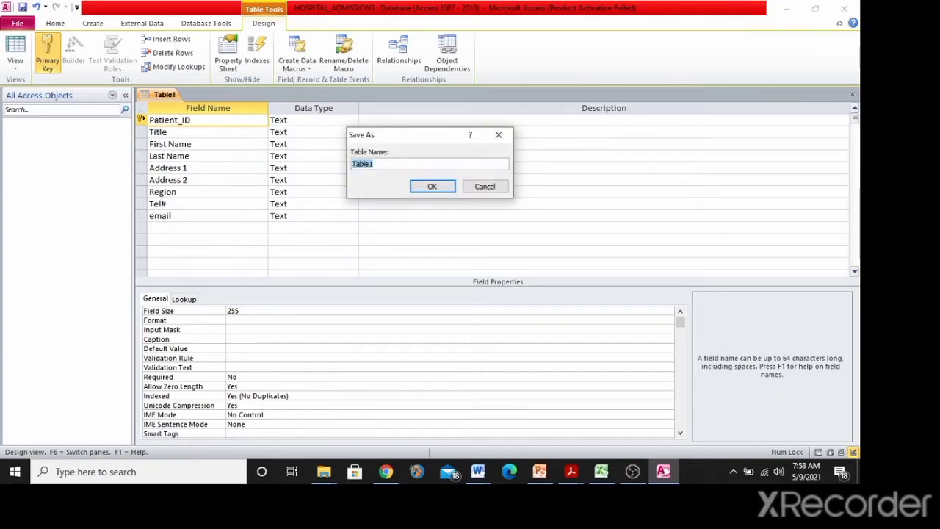
{"action": "type", "text": "Personal Info Table"}
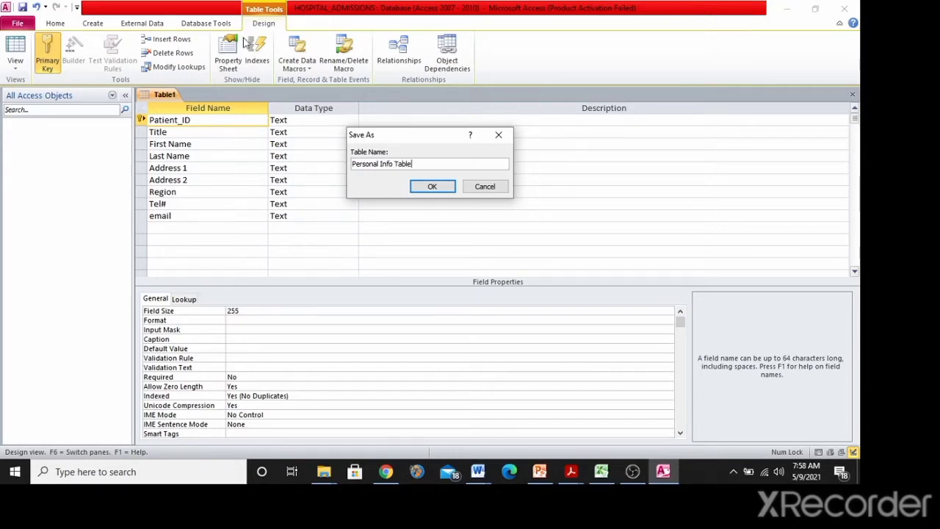
{"action": "left_click", "coordinate": [426, 187]}
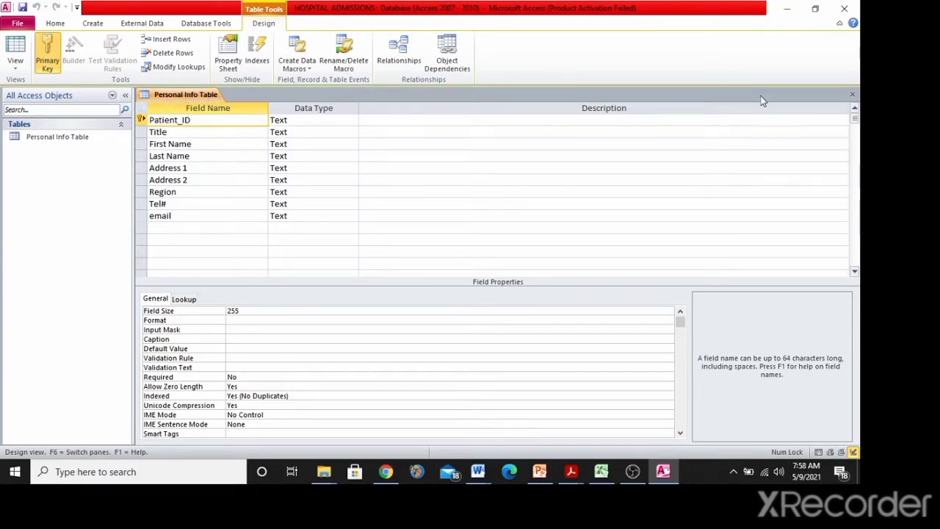
{"action": "left_click", "coordinate": [853, 97]}
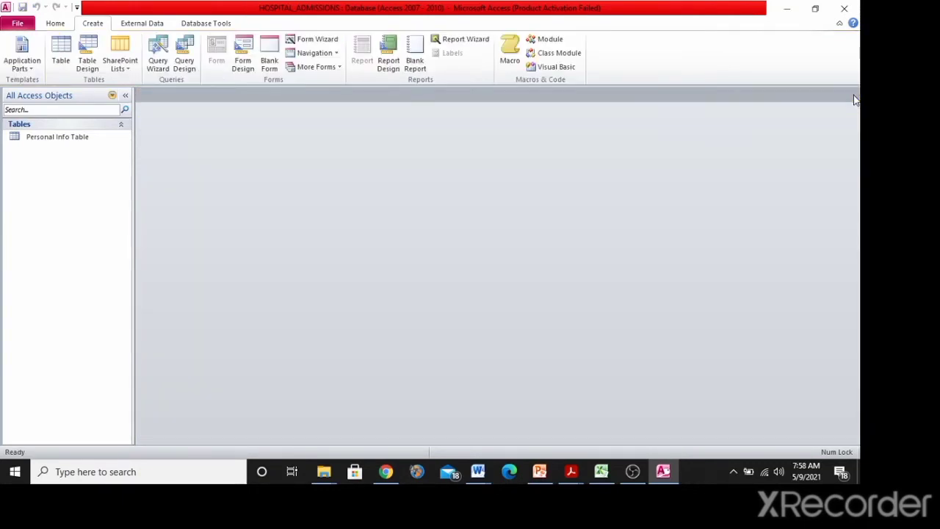
Reopen Personal Info Table in Design view to review its fields, and close it again
{"action": "left_click", "coordinate": [50, 143]}
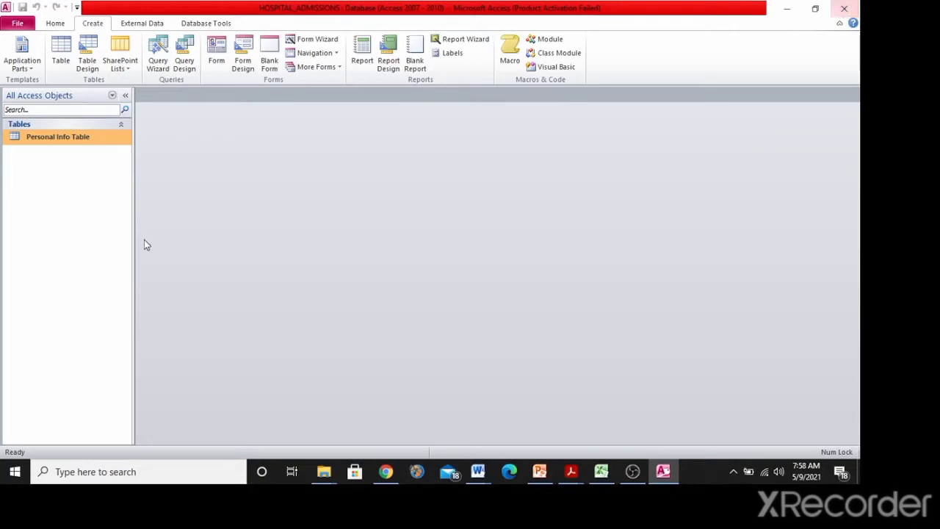
{"action": "right_click", "coordinate": [93, 140]}
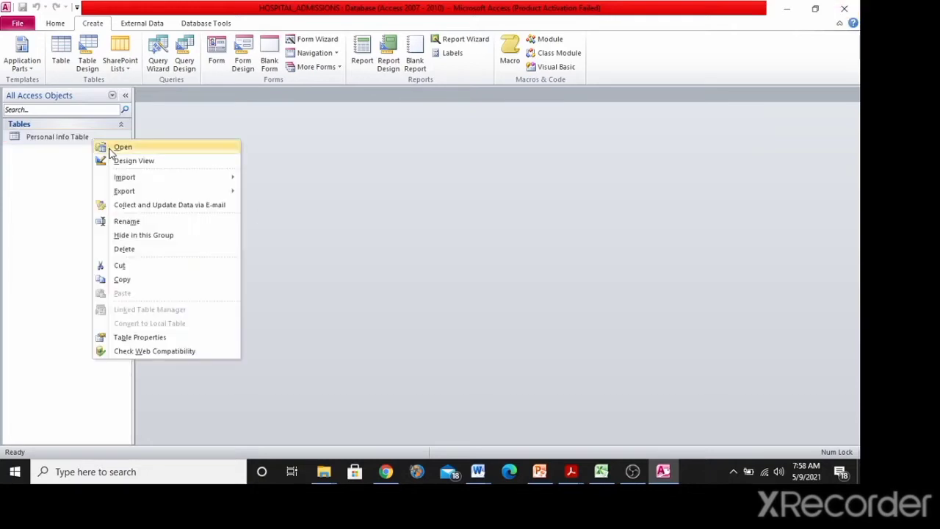
{"action": "left_click", "coordinate": [127, 164]}
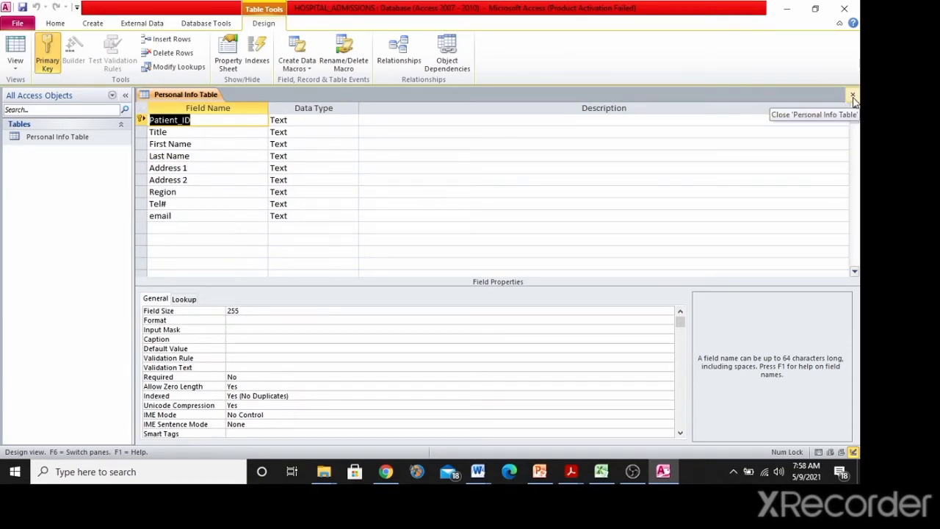
{"action": "left_click", "coordinate": [853, 95]}
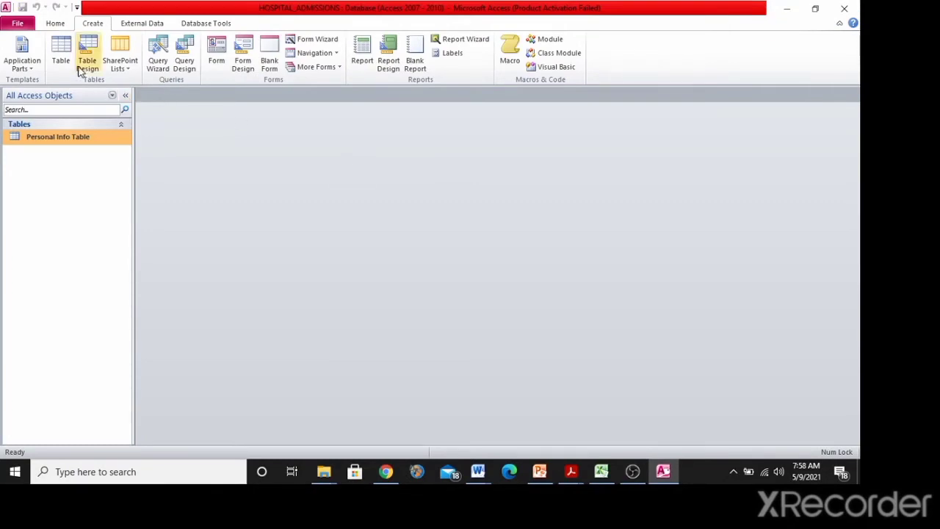
Switch to the Word assignment and look up the fields required for the Admissions Table, highlighting the field list
{"action": "key", "text": "alt+Tab"}
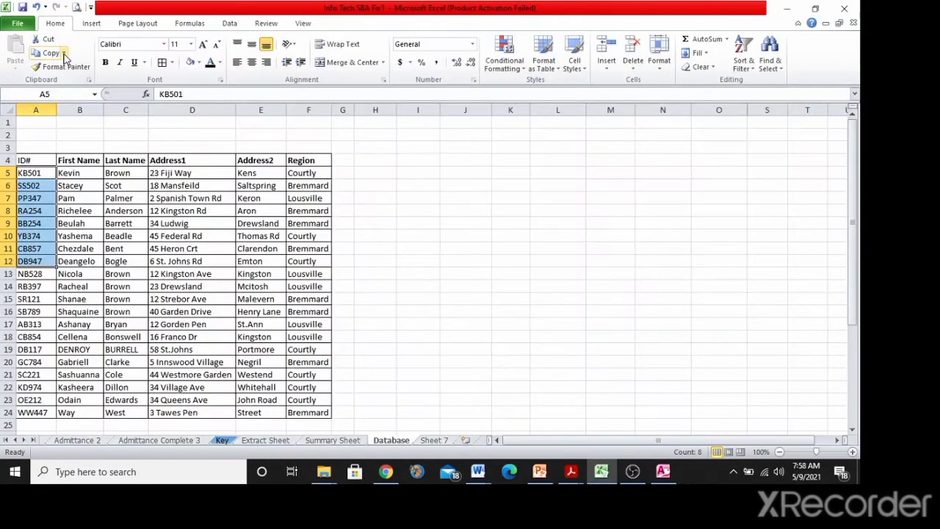
{"action": "key", "text": "alt+Tab"}
{"action": "key", "text": "Tab"}
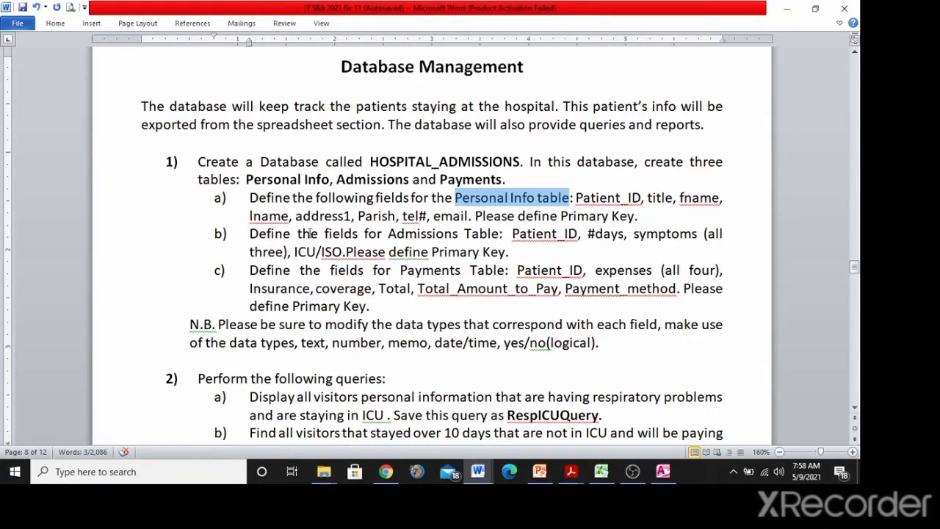
{"action": "left_click", "coordinate": [389, 234]}
{"action": "double_click", "coordinate": [391, 233]}
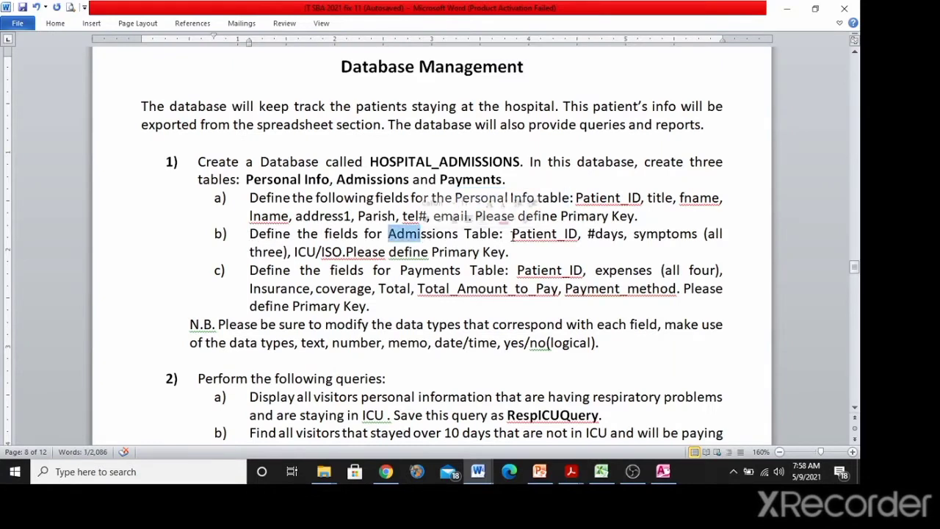
{"action": "left_click", "coordinate": [512, 234]}
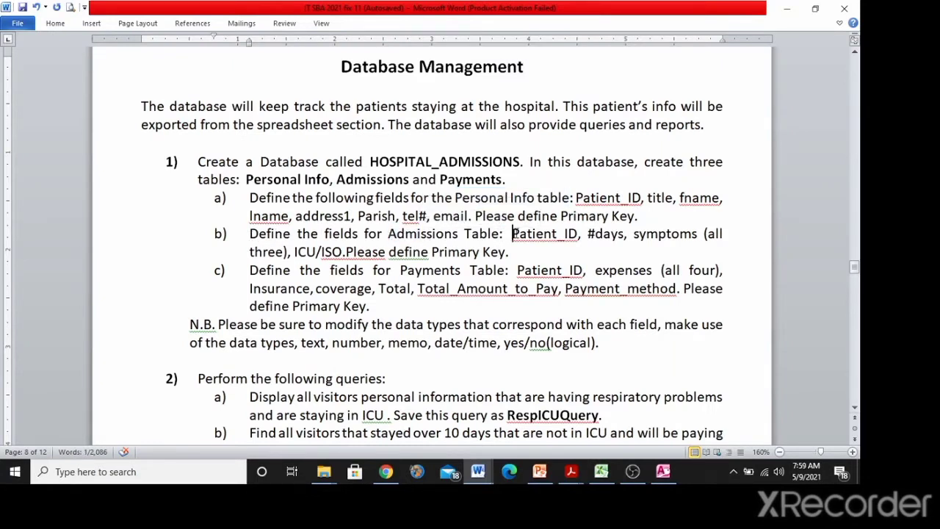
{"action": "left_click_drag", "start_coordinate": [512, 234], "coordinate": [567, 233]}
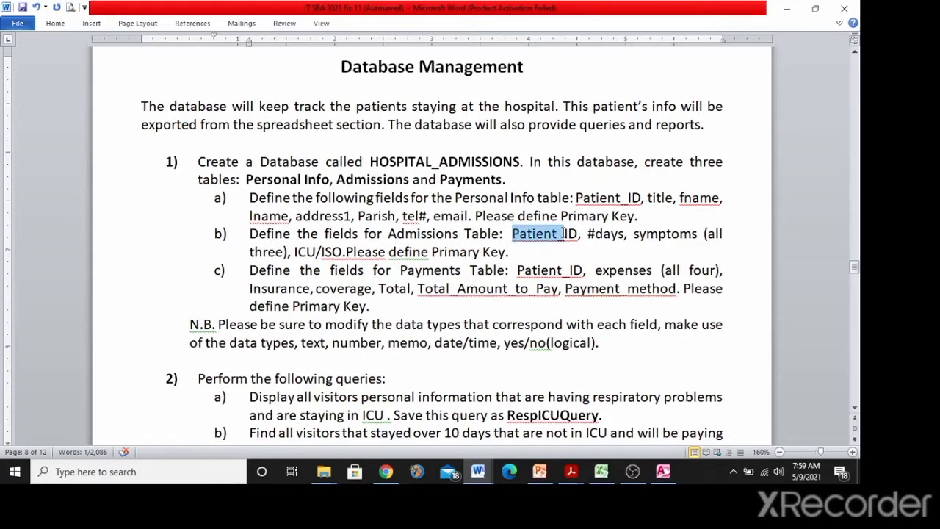
{"action": "left_click", "coordinate": [566, 234]}
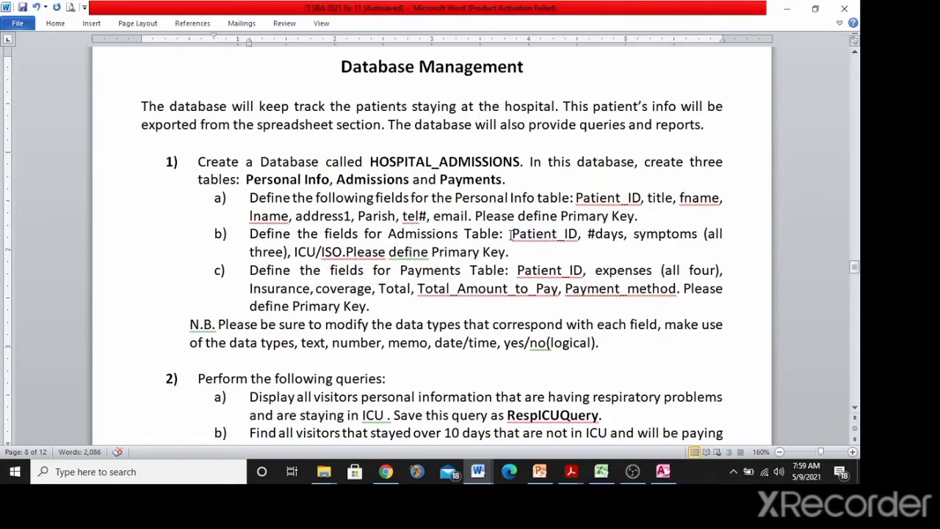
{"action": "left_click_drag", "start_coordinate": [501, 234], "coordinate": [592, 251]}
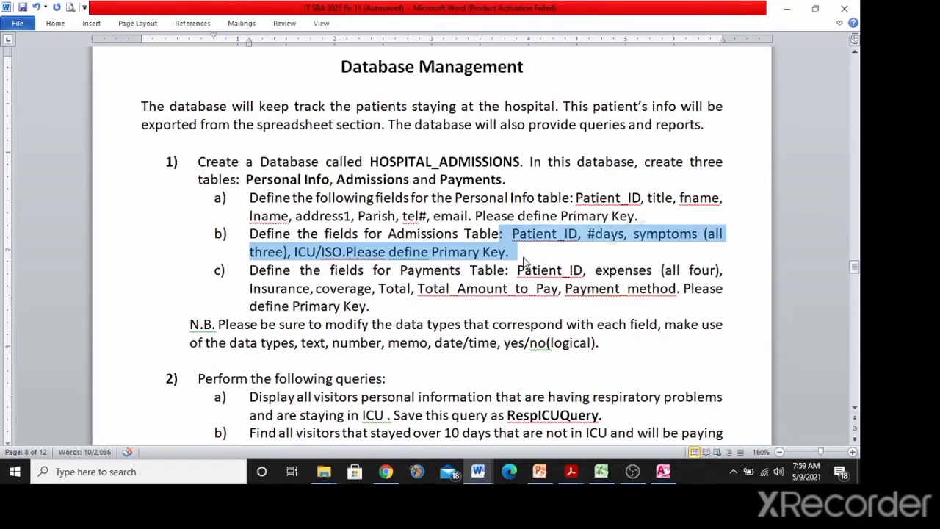
{"action": "left_click", "coordinate": [524, 256]}
Return to Access, create a new table in Design view and add Patient_ID as its first field
{"action": "key", "text": "alt+Tab"}
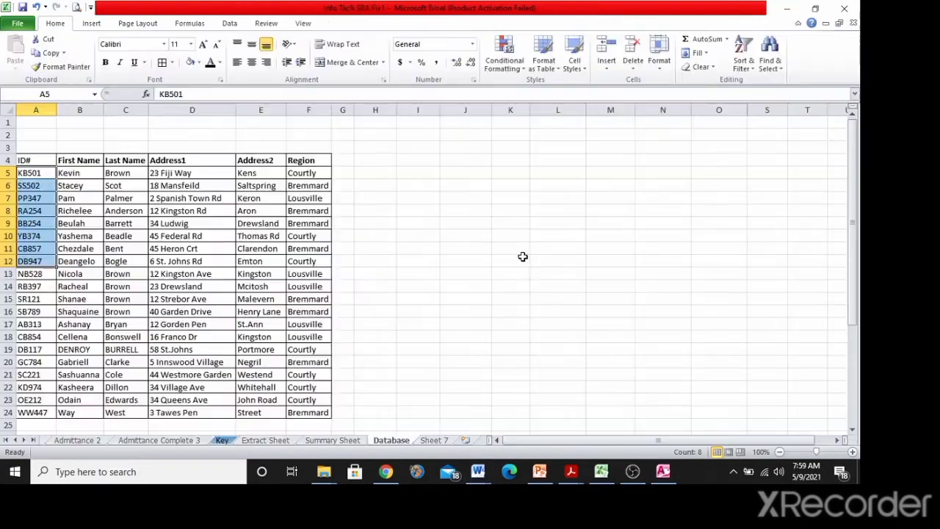
{"action": "key", "text": "alt+Tab"}
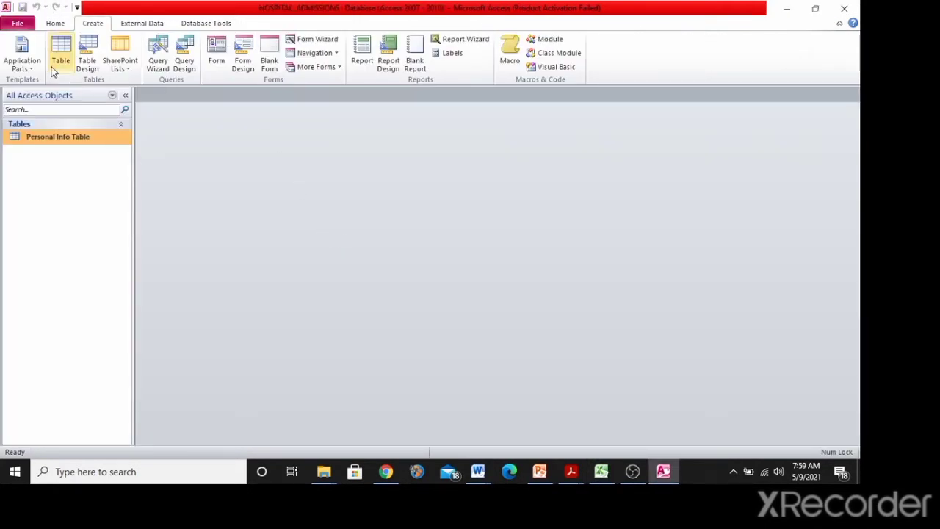
{"action": "left_click", "coordinate": [89, 66]}
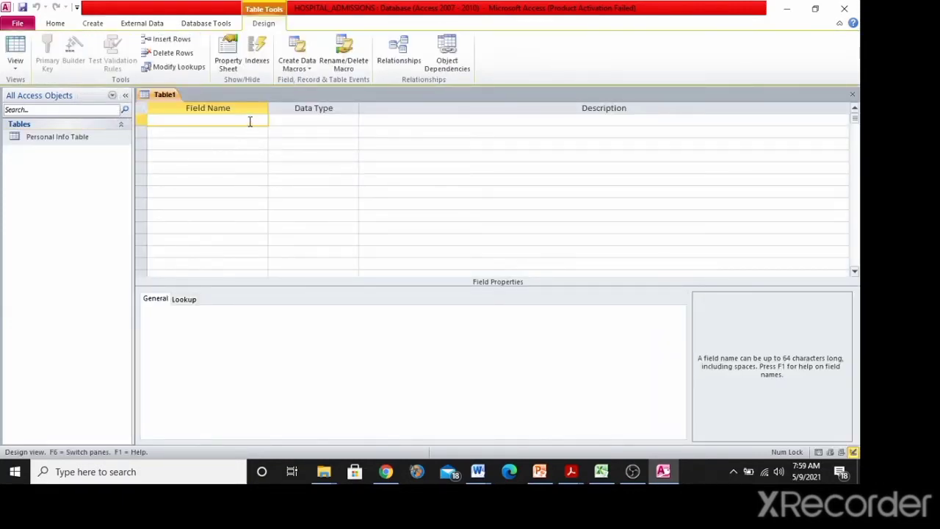
{"action": "type", "text": "PAtient_ID"}
{"action": "left_click", "coordinate": [159, 125]}
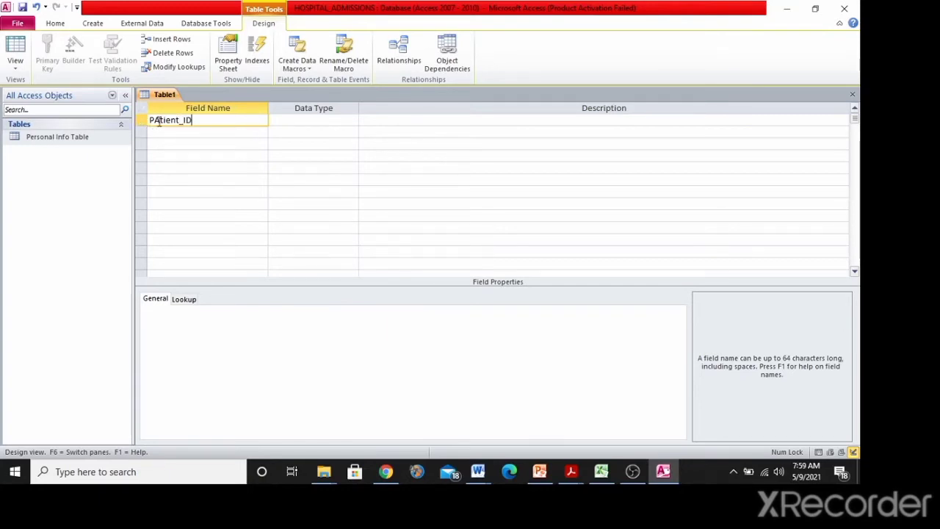
{"action": "key", "text": "BackSpace"}
{"action": "type", "text": "a"}
{"action": "left_click", "coordinate": [172, 130]}
Check the required Admissions fields in the Word assignment, return to Access and add a Number of Days field
{"action": "key", "text": "alt+Tab"}
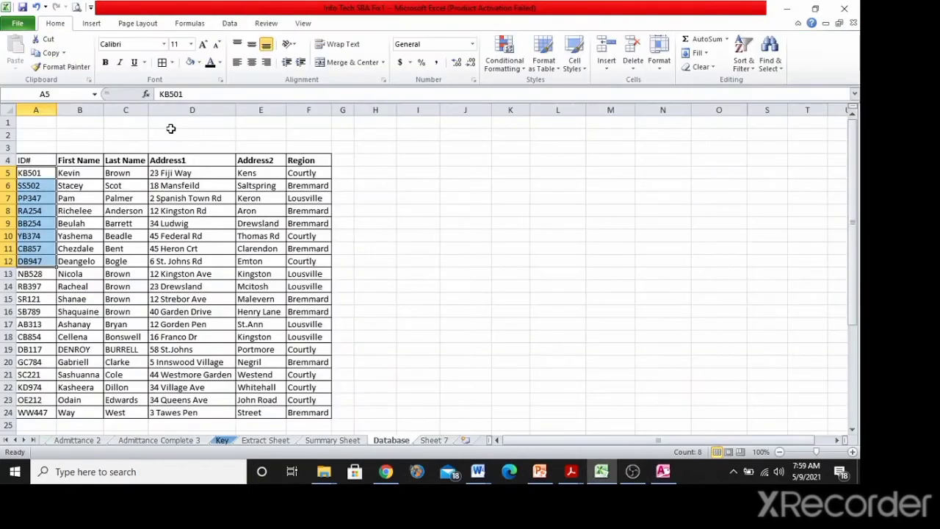
{"action": "key", "text": "alt+Tab"}
{"action": "key", "text": "alt+Tab"}
{"action": "key", "text": "Tab"}
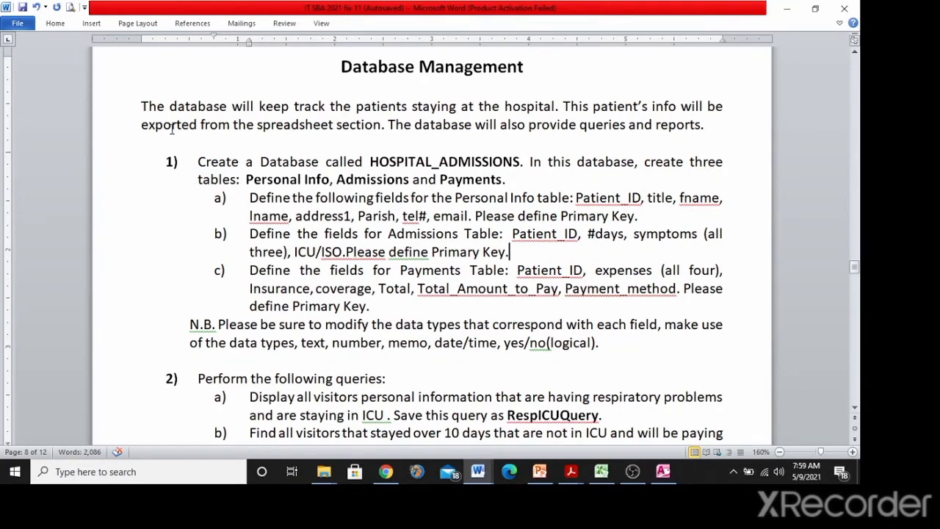
{"action": "key", "text": "alt+Tab"}
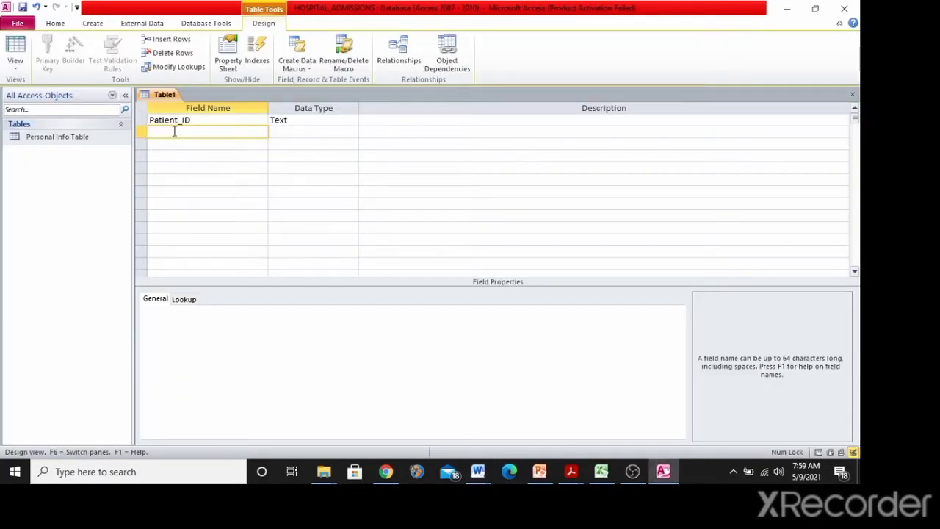
{"action": "type", "text": "Number of Days"}
{"action": "left_click", "coordinate": [176, 142]}
Add a Cough field below Number of Days
{"action": "type", "text": "C"}
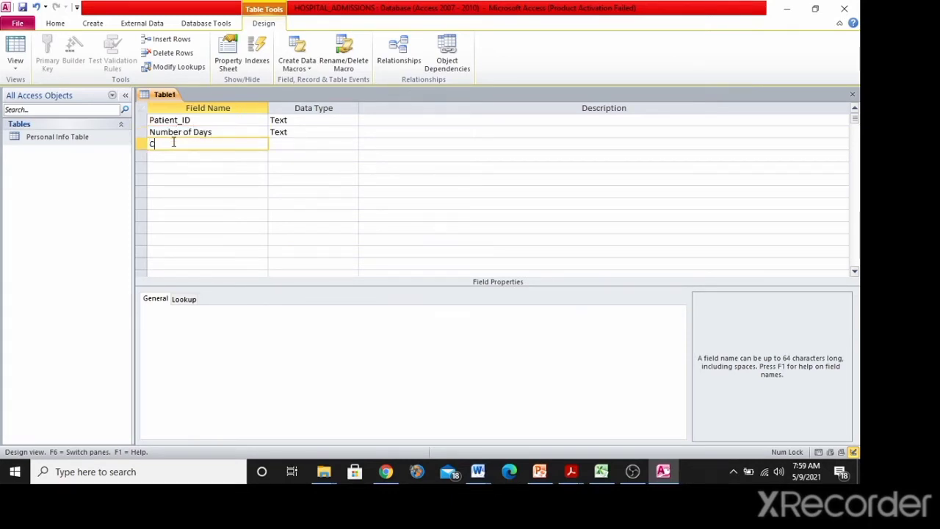
{"action": "type", "text": "iu"}
{"action": "type", "text": "ough"}
{"action": "left_click", "coordinate": [175, 155]}
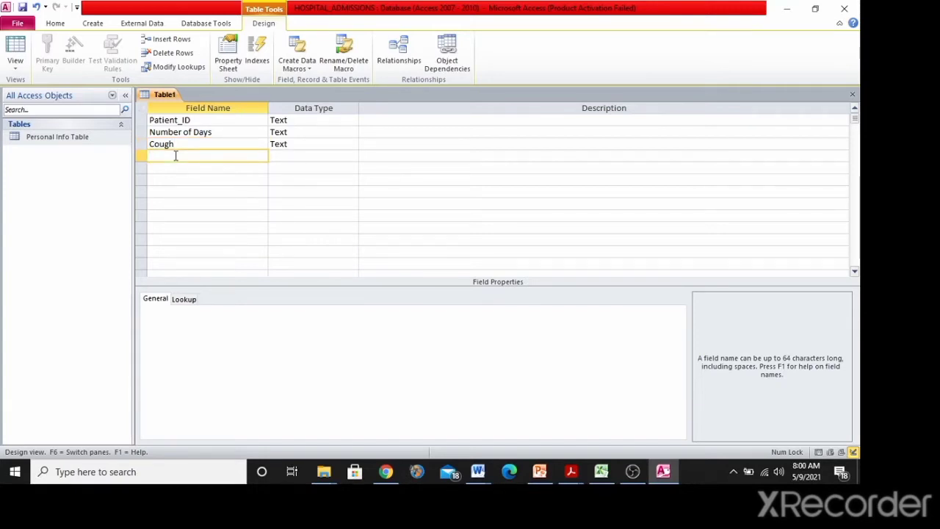
Check the symptom column headings on the Admittance Complete 3 sheet in Excel and return to Access
{"action": "key", "text": "alt+Tab"}
{"action": "key", "text": "alt+Tab"}
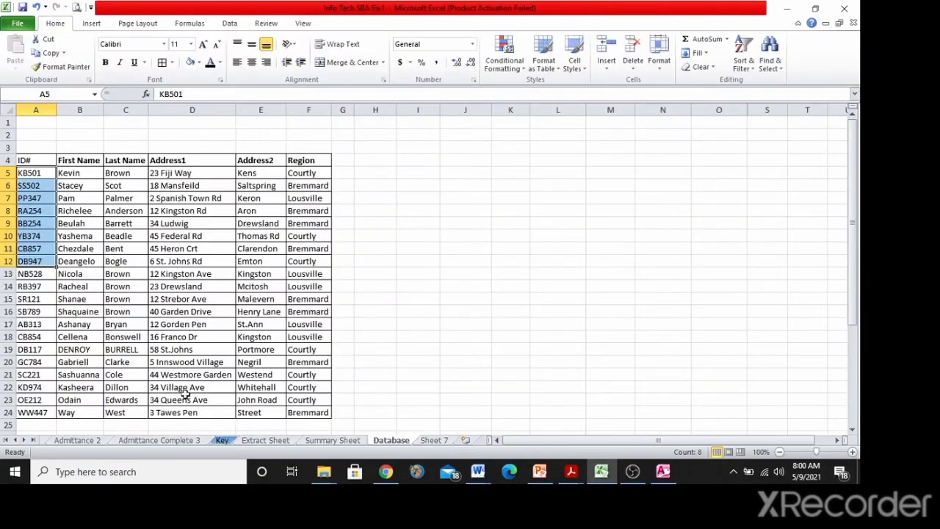
{"action": "left_click", "coordinate": [167, 441]}
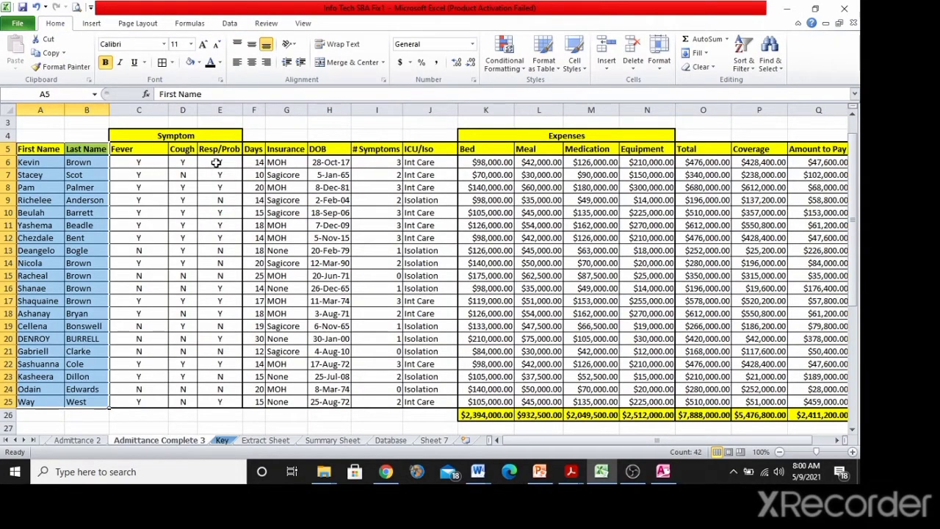
{"action": "key", "text": "alt+Tab"}
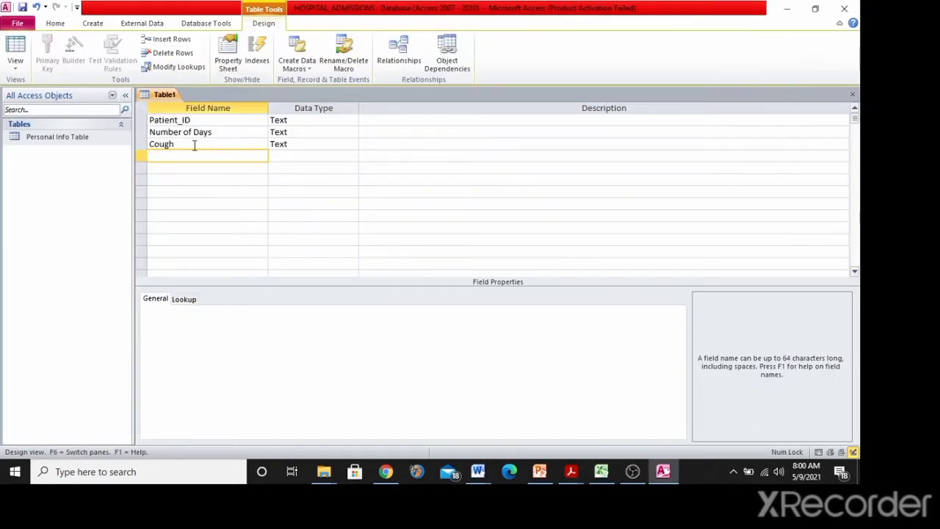
Rename the third field as Fever and add a Cough field beneath it
{"action": "left_click_drag", "start_coordinate": [195, 144], "coordinate": [150, 144]}
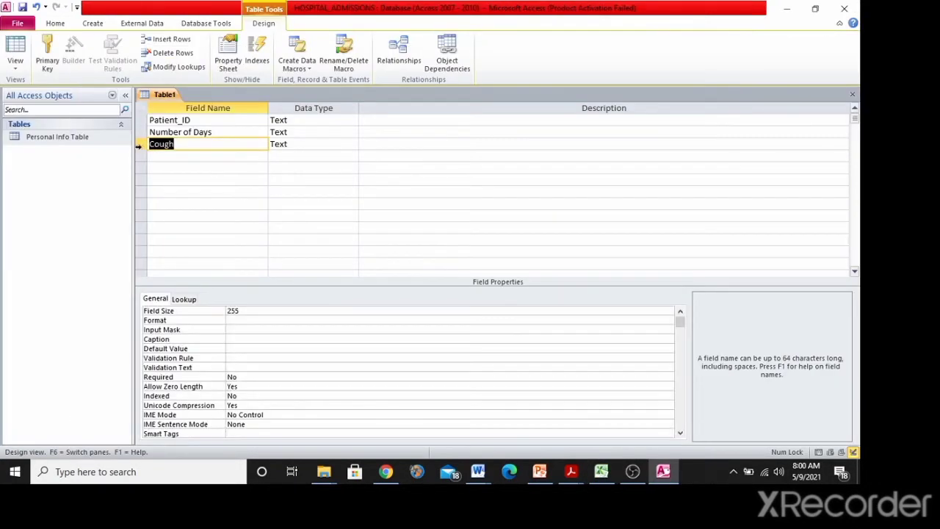
{"action": "type", "text": "Fver"}
{"action": "key", "text": "BackSpace"}
{"action": "type", "text": "ever"}
{"action": "left_click", "coordinate": [153, 155]}
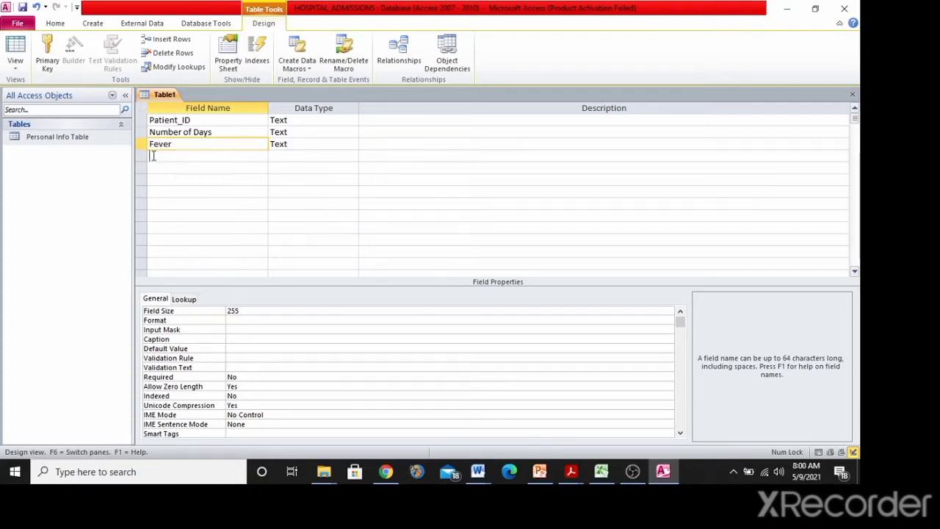
{"action": "left_click", "coordinate": [153, 156]}
{"action": "type", "text": "Cough"}
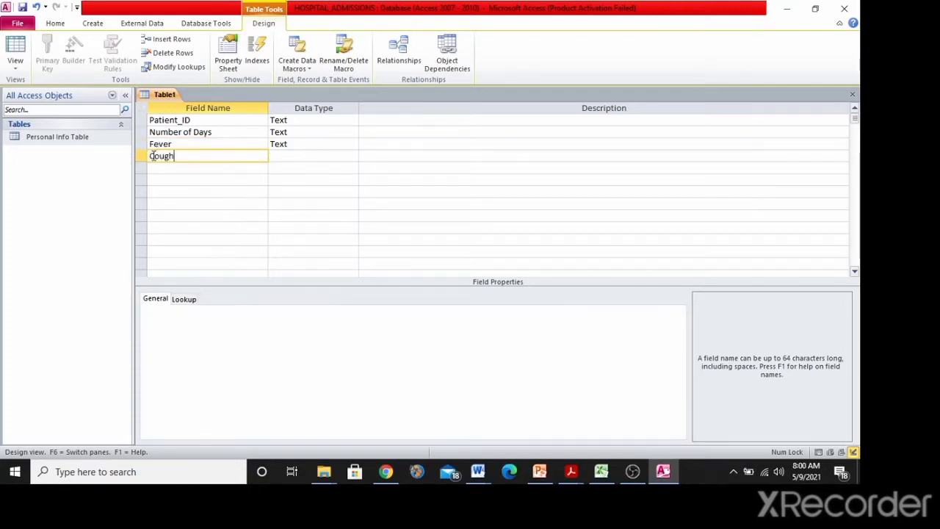
Add a Resp/Prob field below the Cough field
{"action": "left_click", "coordinate": [161, 168]}
{"action": "type", "text": "Resp"}
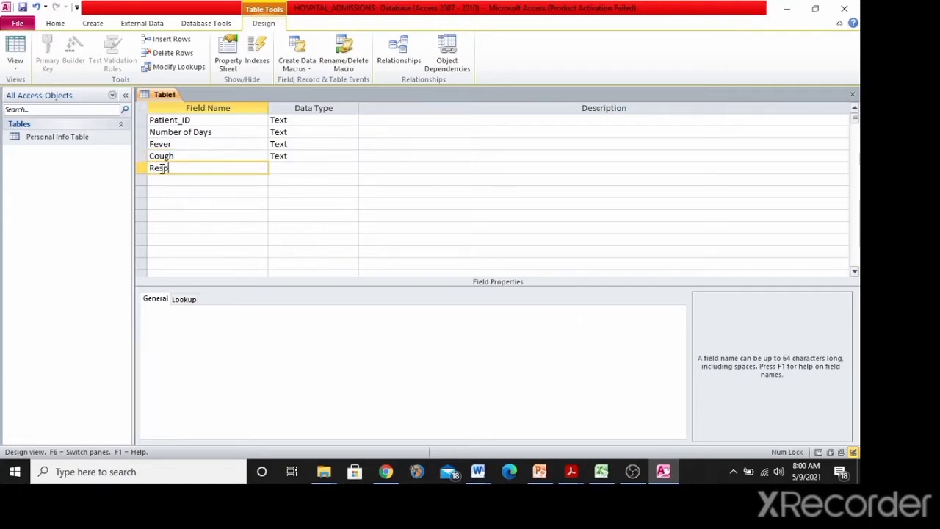
{"action": "type", "text": "/Pr"}
{"action": "key", "text": "BackSpace"}
{"action": "left_click", "coordinate": [230, 181]}
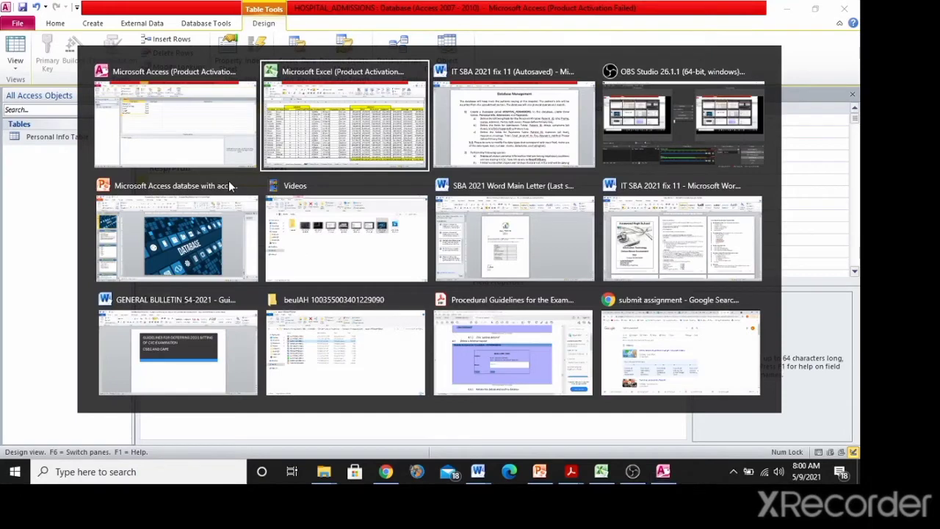
Copy the field name ICU/ISO from the Word assignment and paste it in Access as the field below Resp/Prob
{"action": "key", "text": "alt+Tab"}
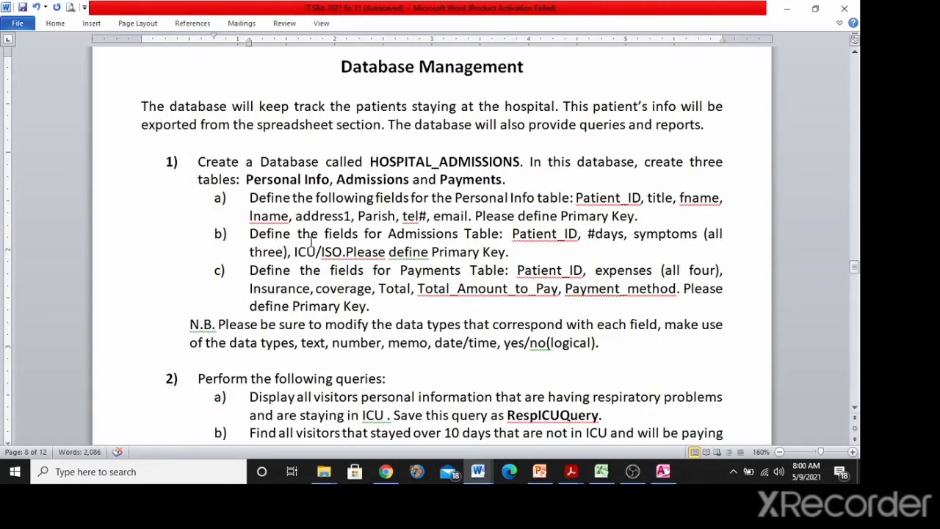
{"action": "left_click_drag", "start_coordinate": [295, 251], "coordinate": [342, 252]}
{"action": "key", "text": "ctrl+c"}
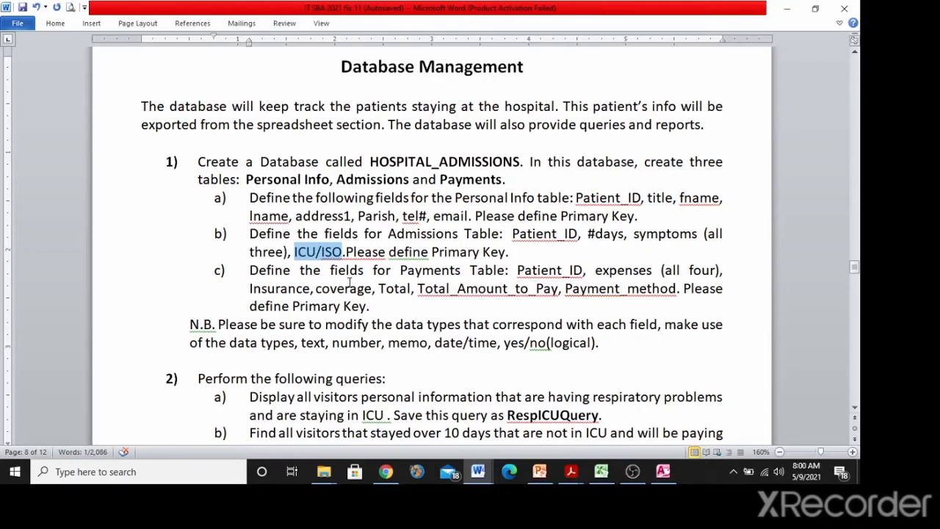
{"action": "key", "text": "alt+Tab"}
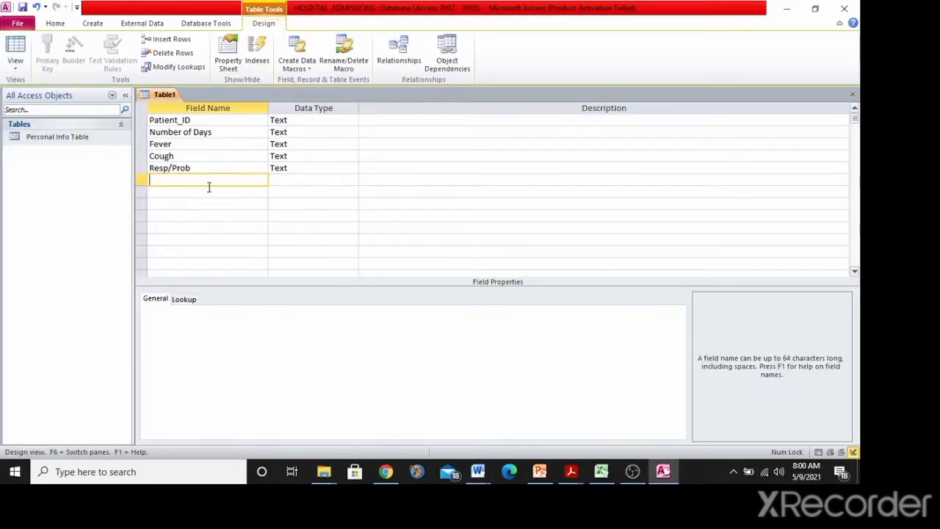
{"action": "key", "text": "ctrl+v"}
{"action": "left_click", "coordinate": [374, 181]}
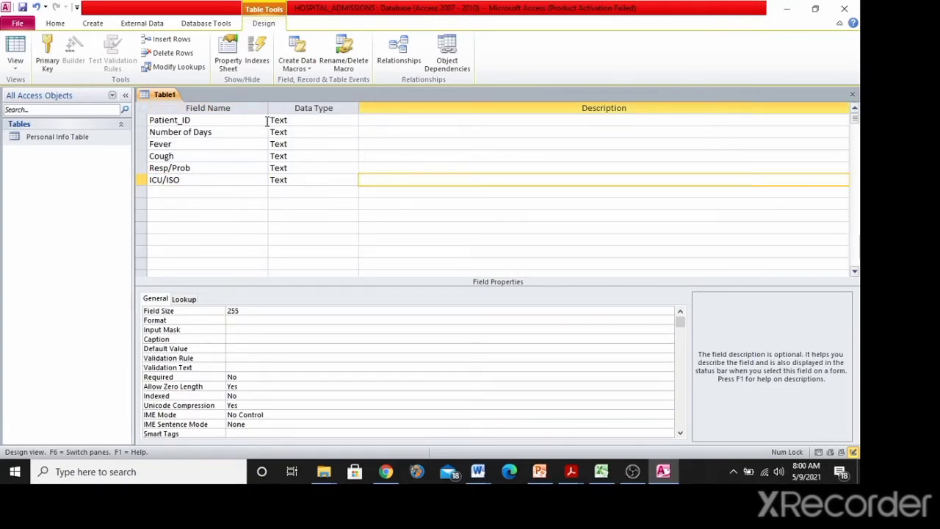
Set the data type of the Fever, Cough and Resp/Prob fields to Yes/No
{"action": "left_click", "coordinate": [331, 143]}
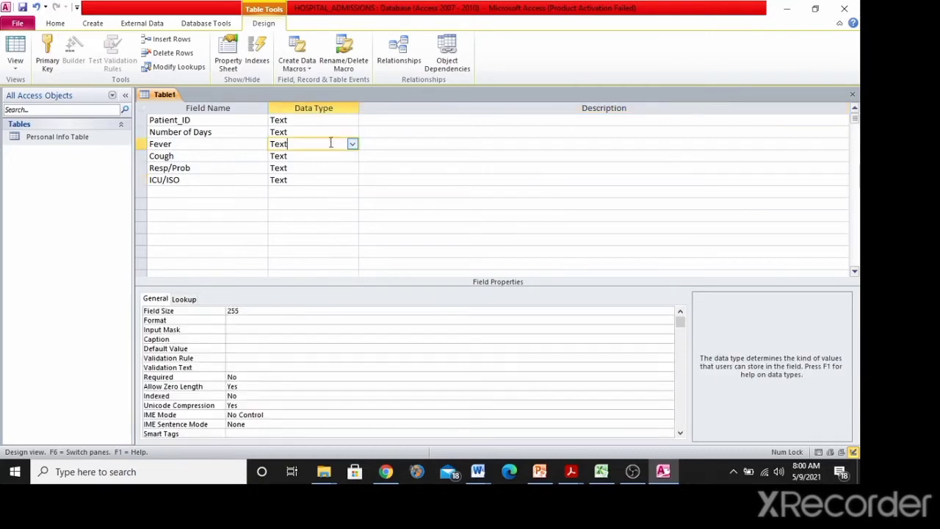
{"action": "left_click", "coordinate": [352, 145]}
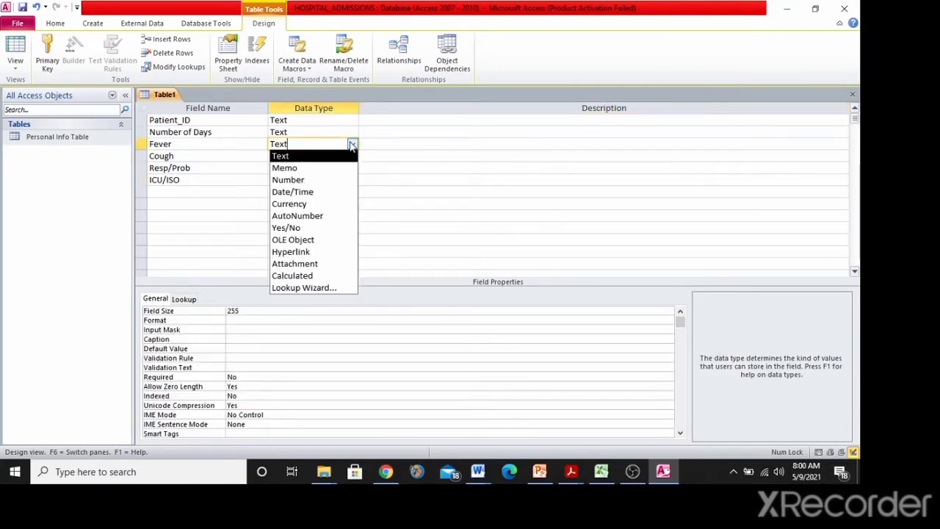
{"action": "left_click", "coordinate": [342, 228]}
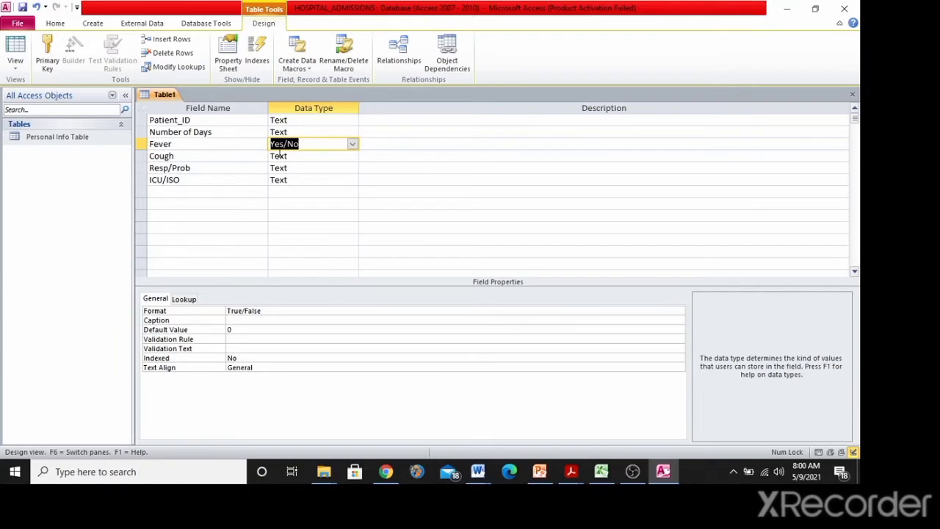
{"action": "left_click", "coordinate": [354, 155]}
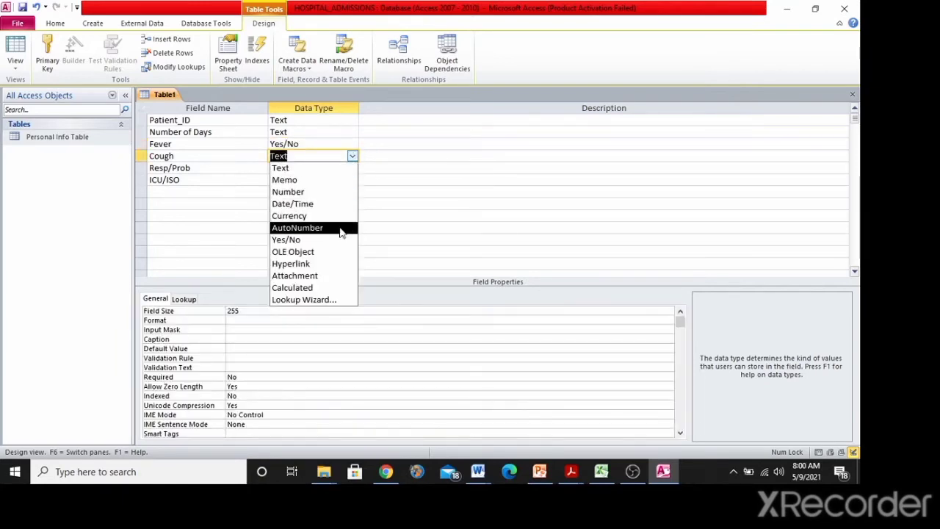
{"action": "left_click", "coordinate": [342, 240]}
{"action": "left_click", "coordinate": [352, 168]}
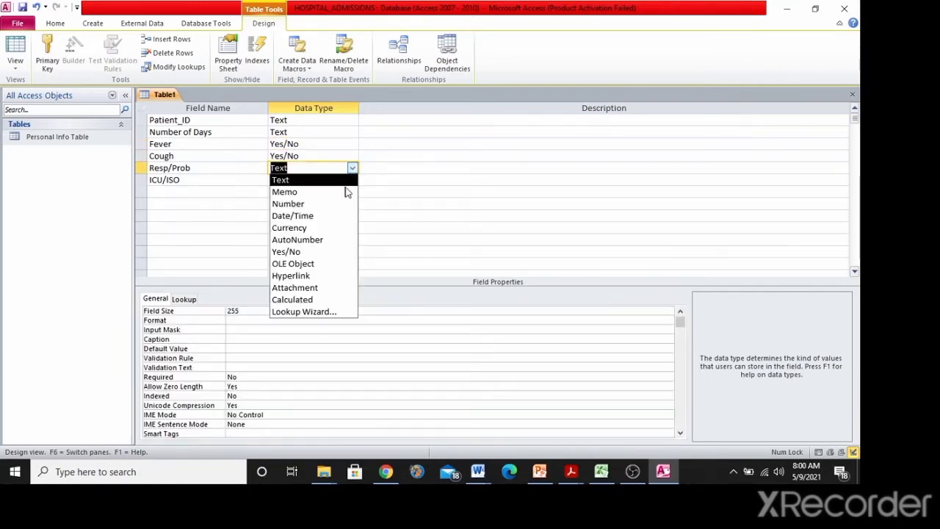
{"action": "left_click", "coordinate": [343, 252]}
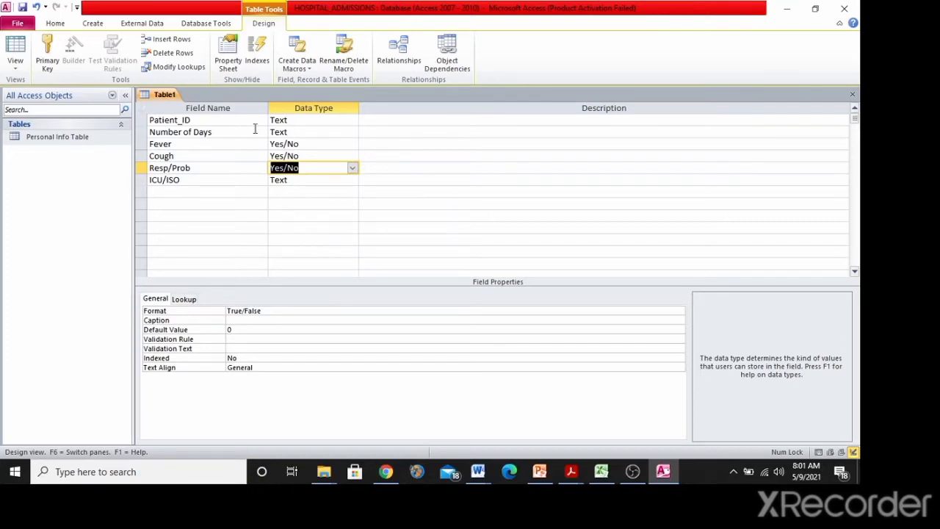
Change the data type of the Fever, Cough and Resp/Prob fields back to Text
{"action": "left_click", "coordinate": [352, 143]}
{"action": "left_click", "coordinate": [344, 155]}
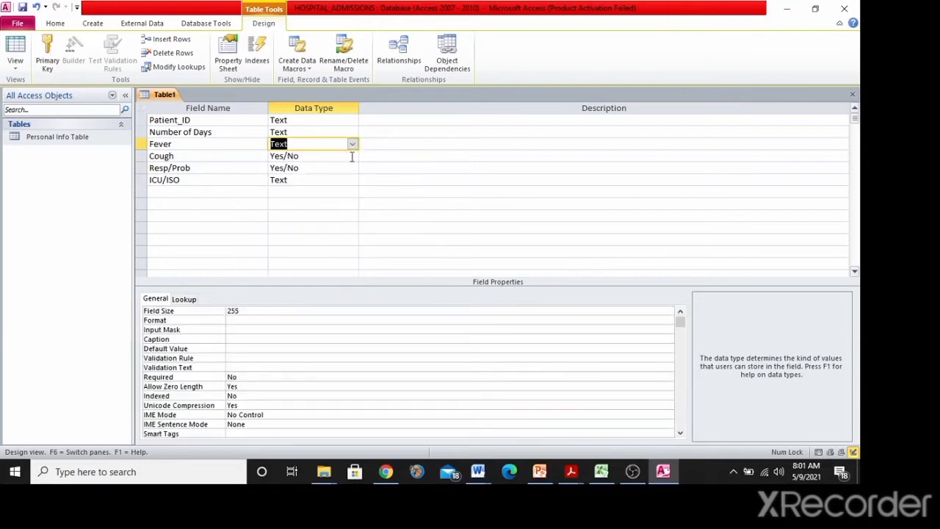
{"action": "left_click", "coordinate": [352, 155]}
{"action": "left_click", "coordinate": [343, 167]}
{"action": "left_click", "coordinate": [353, 169]}
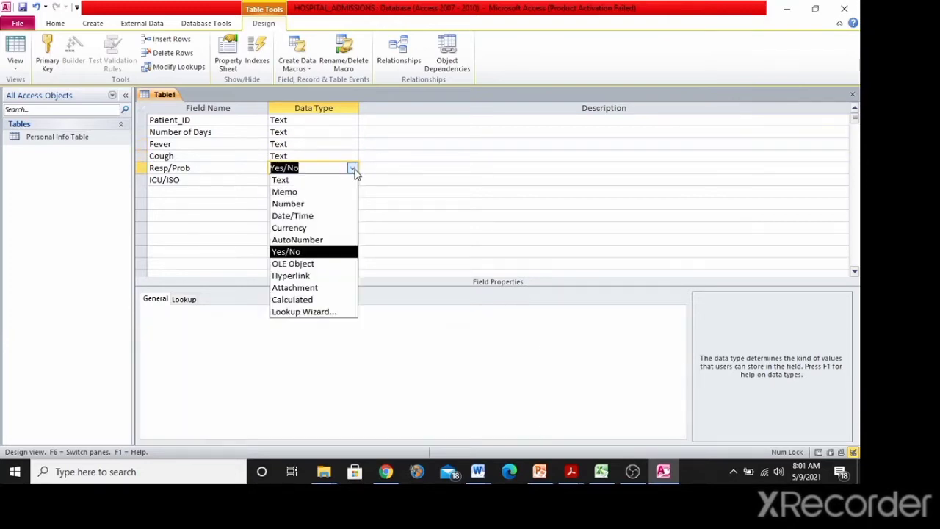
{"action": "left_click", "coordinate": [345, 179]}
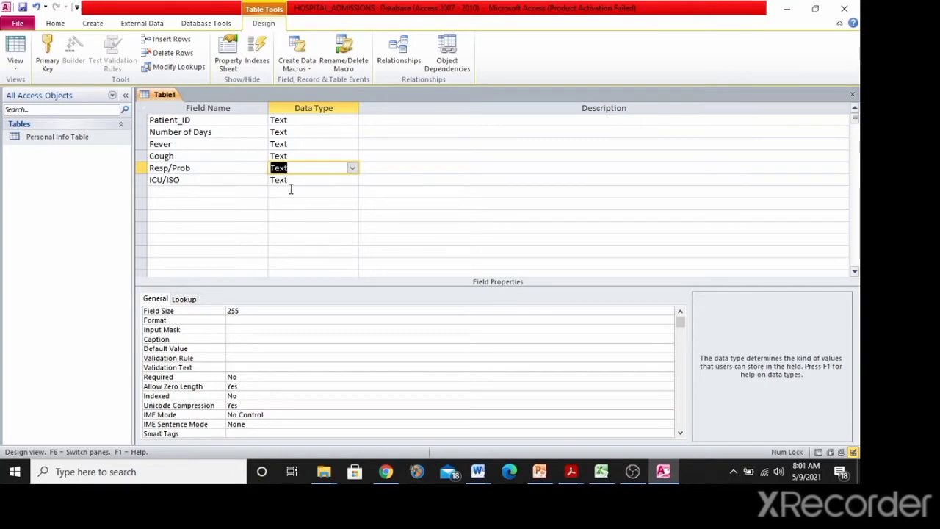
Set the data type of the Number of Days field to Number
{"action": "key", "text": "alt+Tab"}
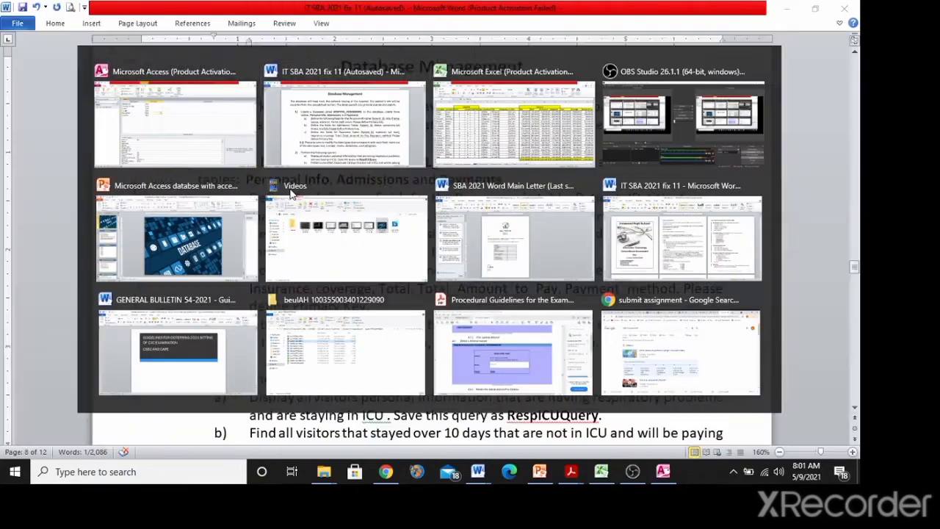
{"action": "key", "text": "alt+Tab"}
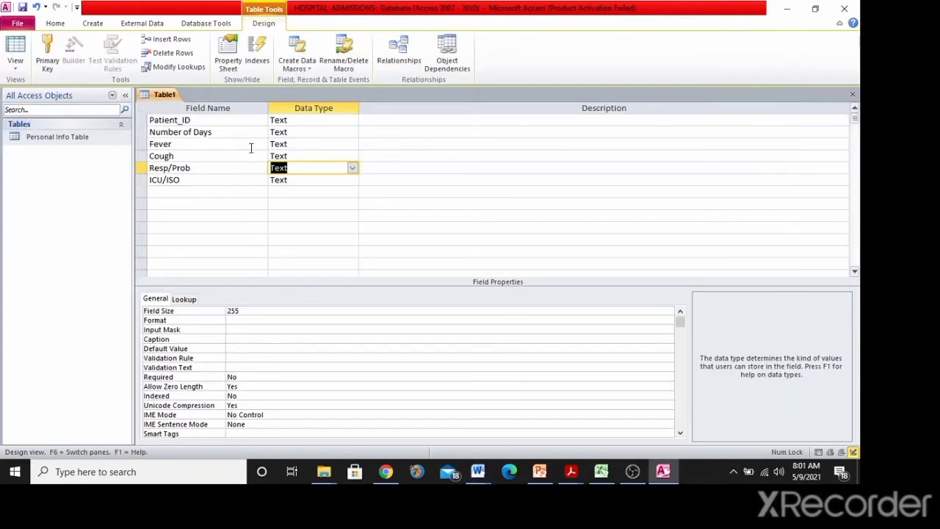
{"action": "left_click", "coordinate": [285, 132]}
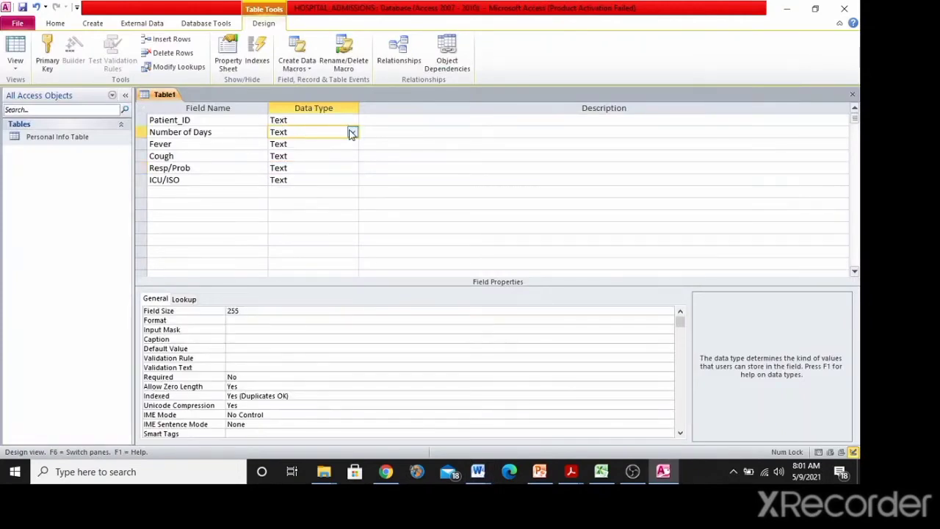
{"action": "left_click", "coordinate": [352, 131]}
{"action": "left_click", "coordinate": [345, 168]}
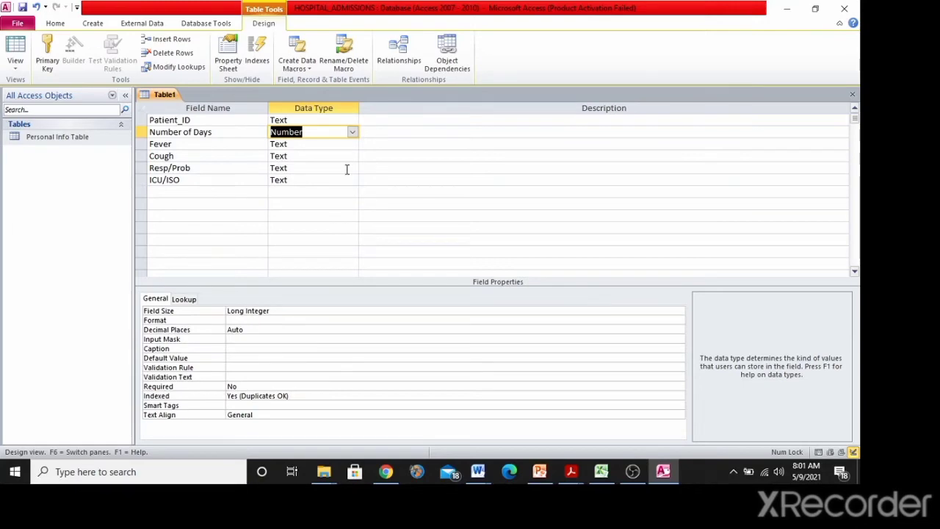
Check the Admissions key requirement in the Word assignment, return to Access and make Patient_ID the primary key
{"action": "key", "text": "alt+Tab"}
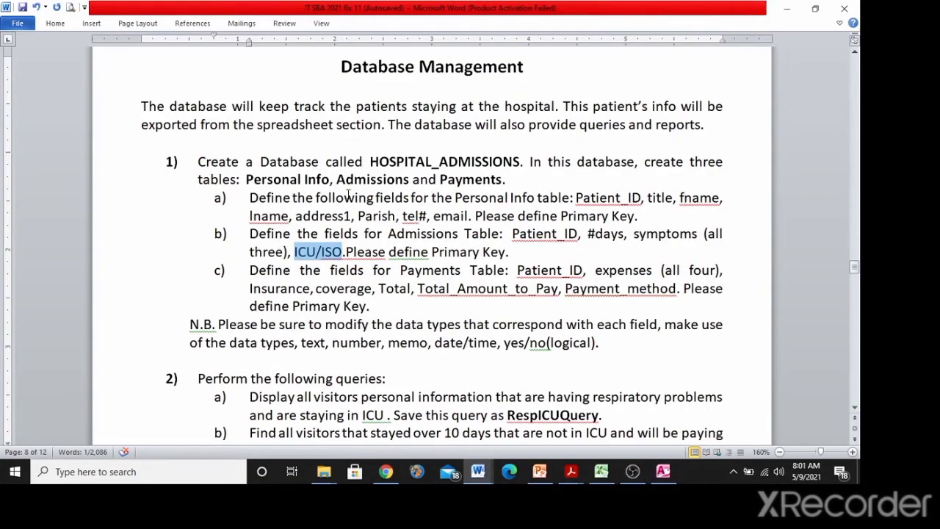
{"action": "key", "text": "alt+Tab"}
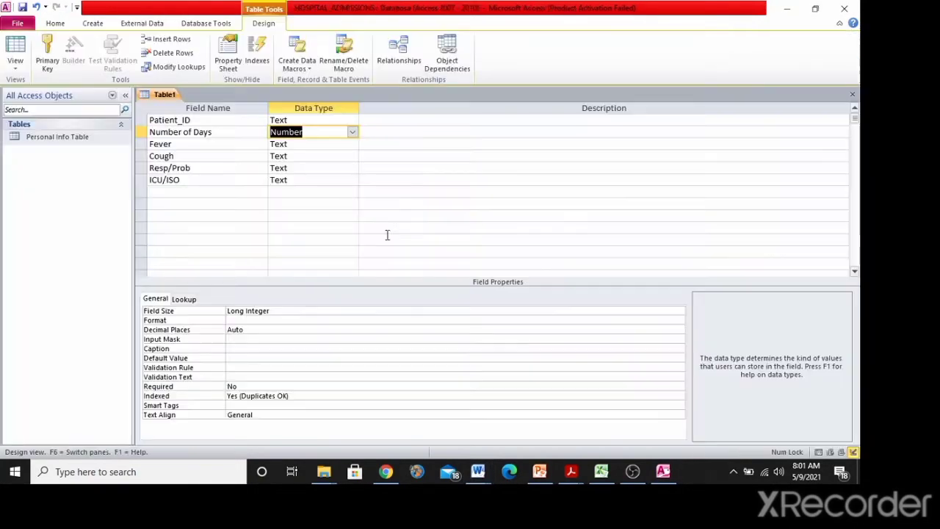
{"action": "left_click", "coordinate": [202, 121]}
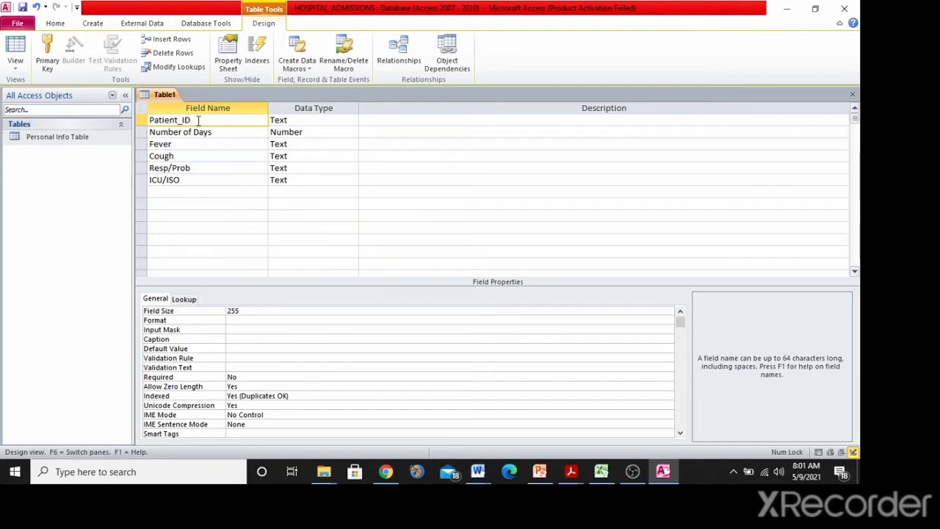
{"action": "left_click", "coordinate": [49, 50]}
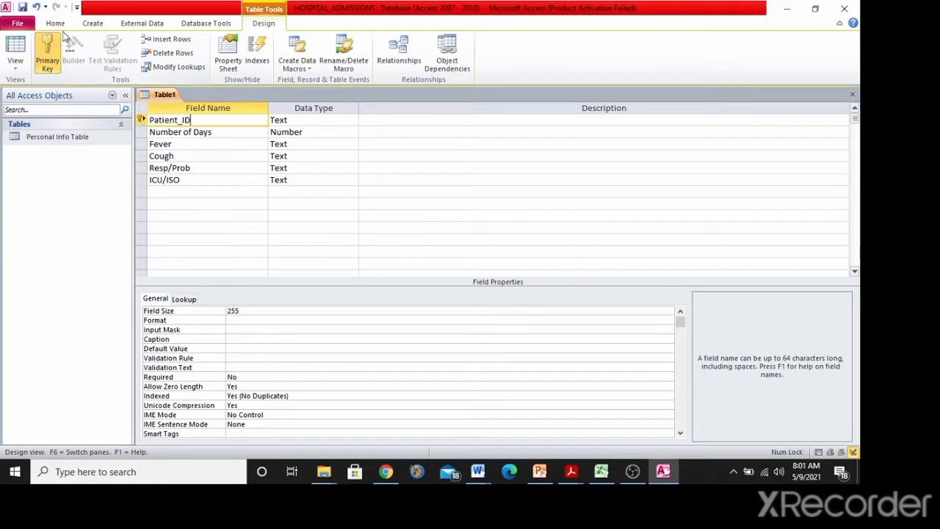
Save the table as Admissions Table and close it
{"action": "left_click", "coordinate": [22, 7]}
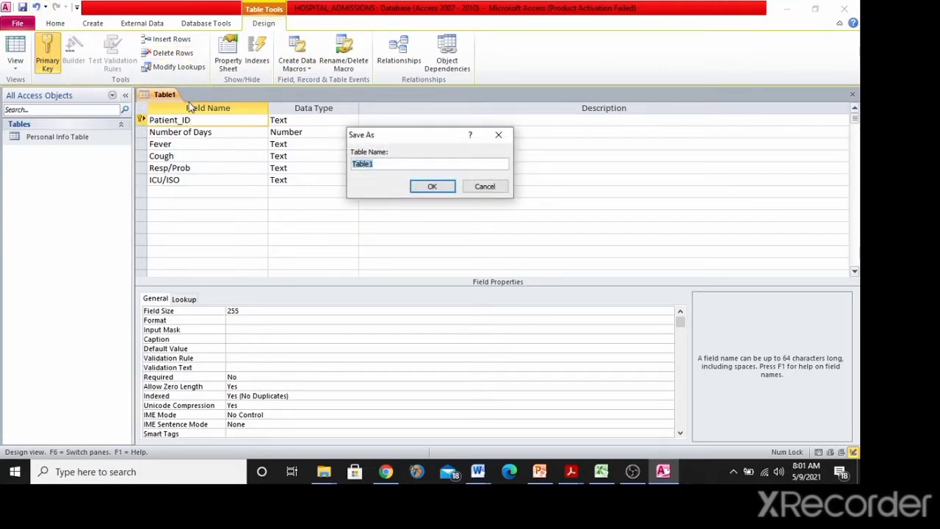
{"action": "type", "text": "Admissions Table"}
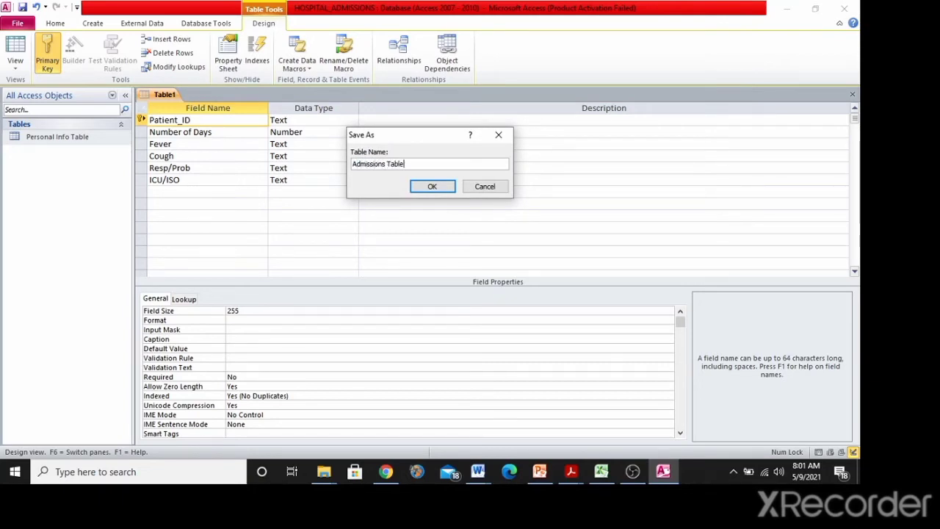
{"action": "left_click", "coordinate": [442, 187]}
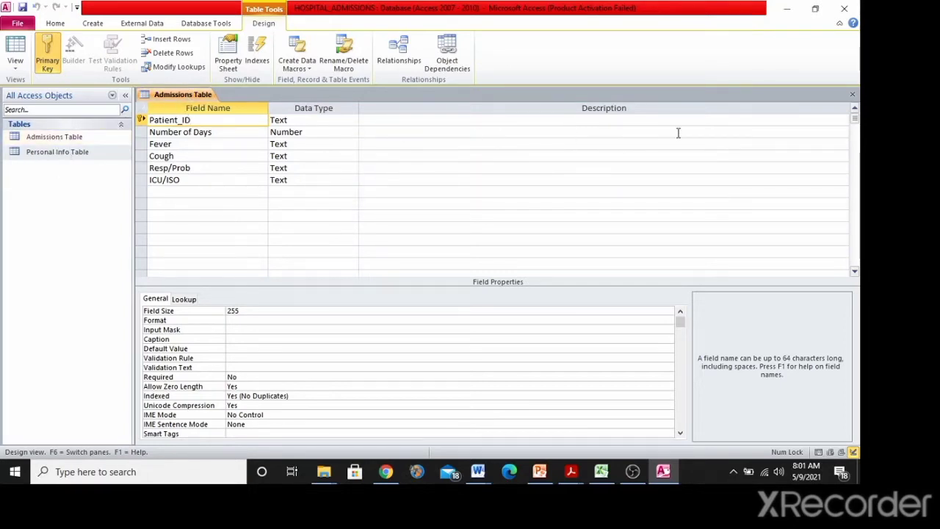
{"action": "left_click", "coordinate": [852, 95]}
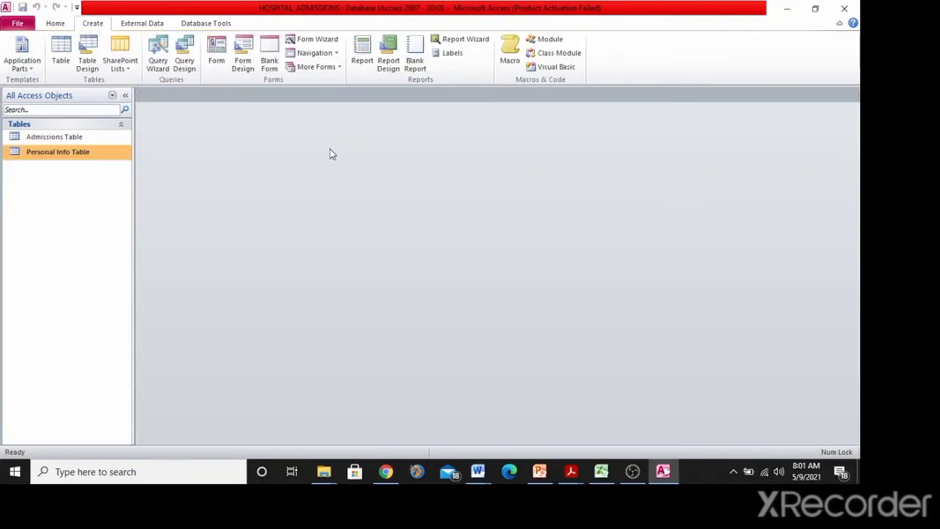
Check the required Payments table fields in the Word assignment and return to Access
{"action": "key", "text": "alt+Tab"}
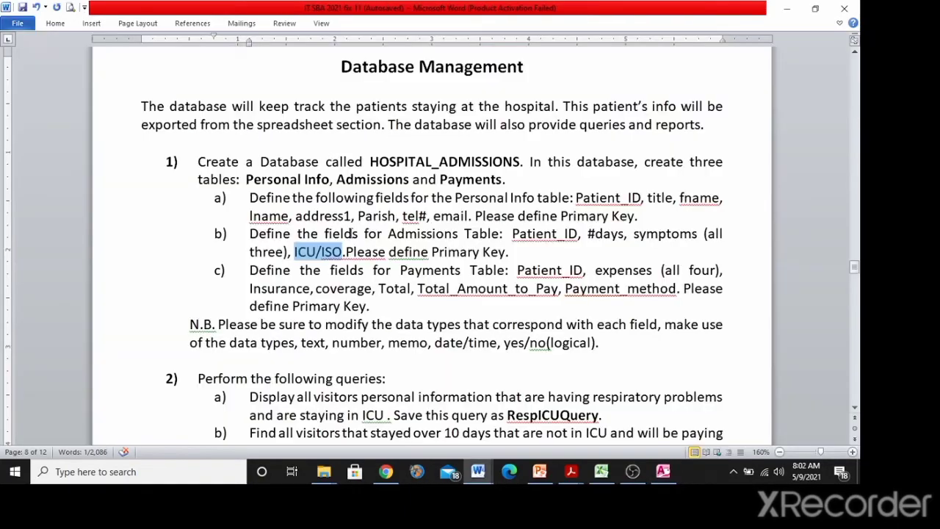
{"action": "left_click", "coordinate": [516, 270]}
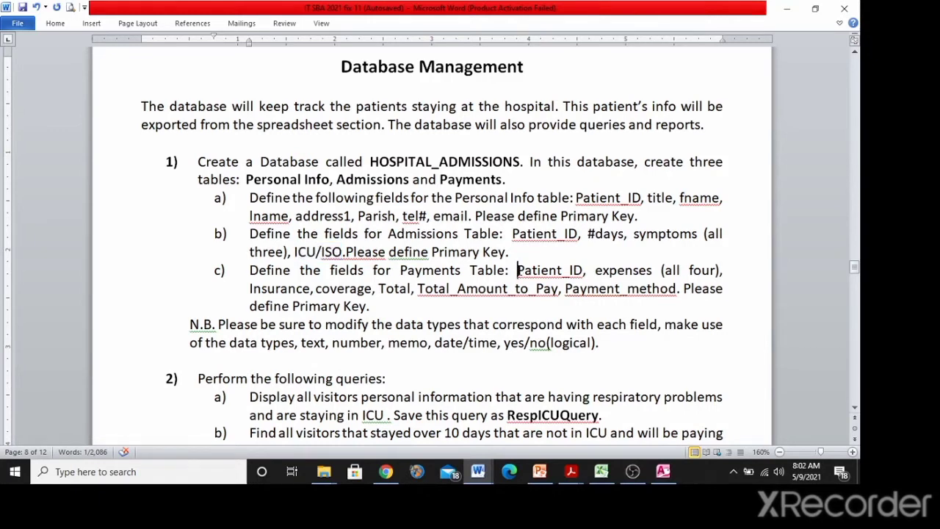
{"action": "left_click_drag", "start_coordinate": [516, 271], "coordinate": [591, 295]}
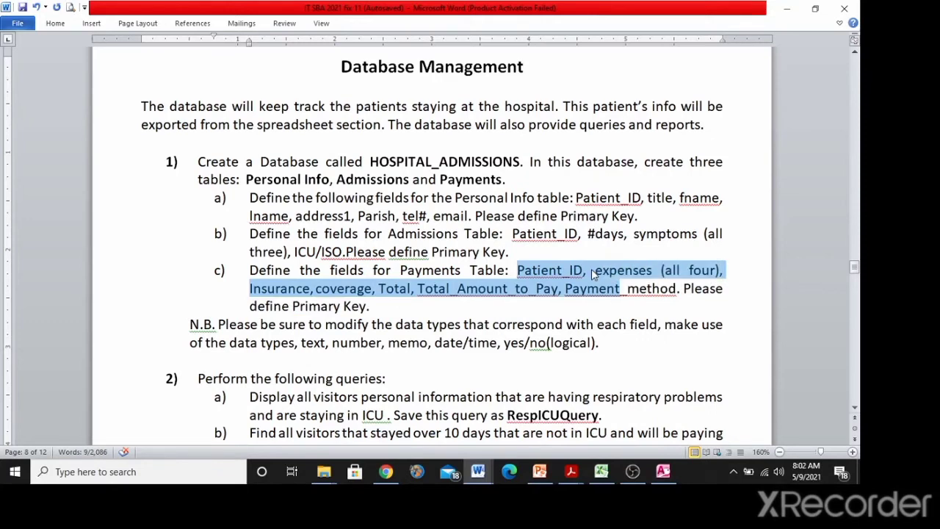
{"action": "key", "text": "alt+Tab"}
{"action": "key", "text": "alt+Tab"}
{"action": "key", "text": "alt+Tab"}
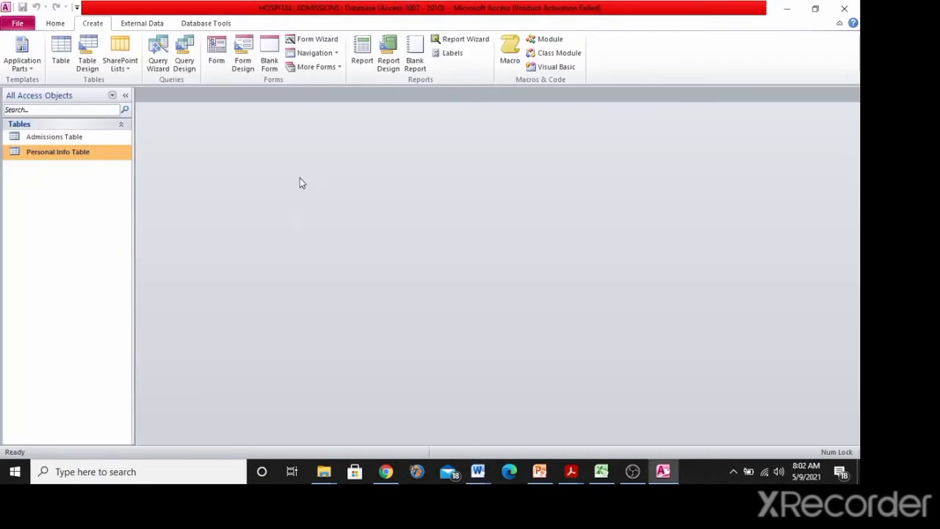
Create a new table in Design view with Patient_ID as its first field, and switch to the Word assignment
{"action": "left_click", "coordinate": [60, 53]}
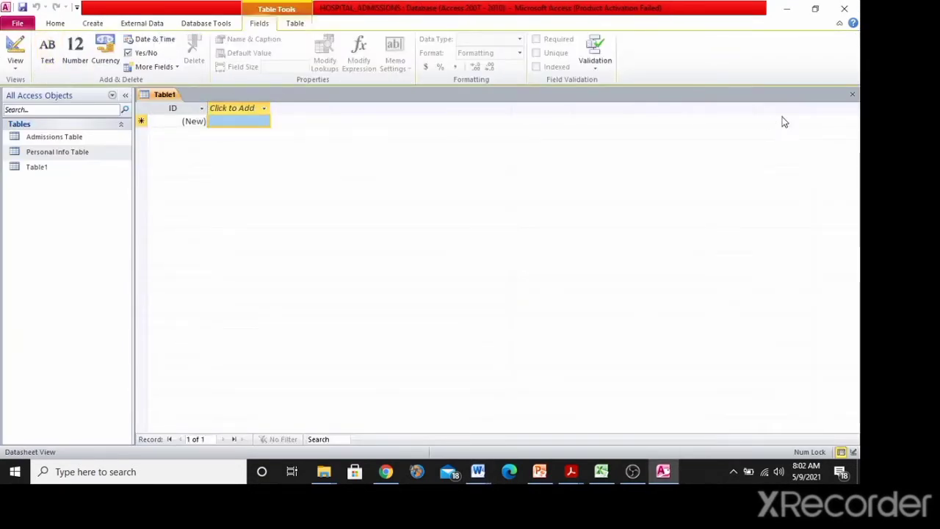
{"action": "left_click", "coordinate": [853, 96]}
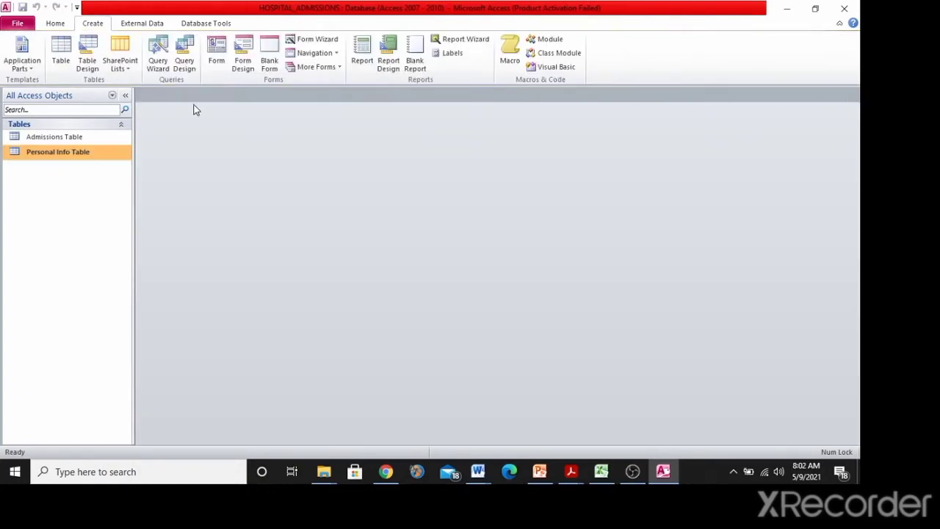
{"action": "left_click", "coordinate": [90, 50]}
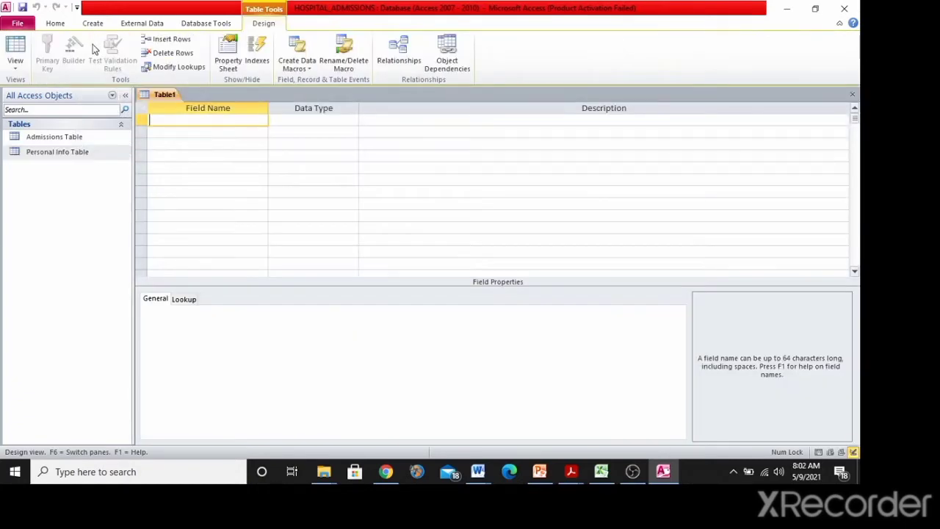
{"action": "type", "text": "Patient_ID"}
{"action": "left_click", "coordinate": [178, 130]}
{"action": "key", "text": "alt+Tab"}
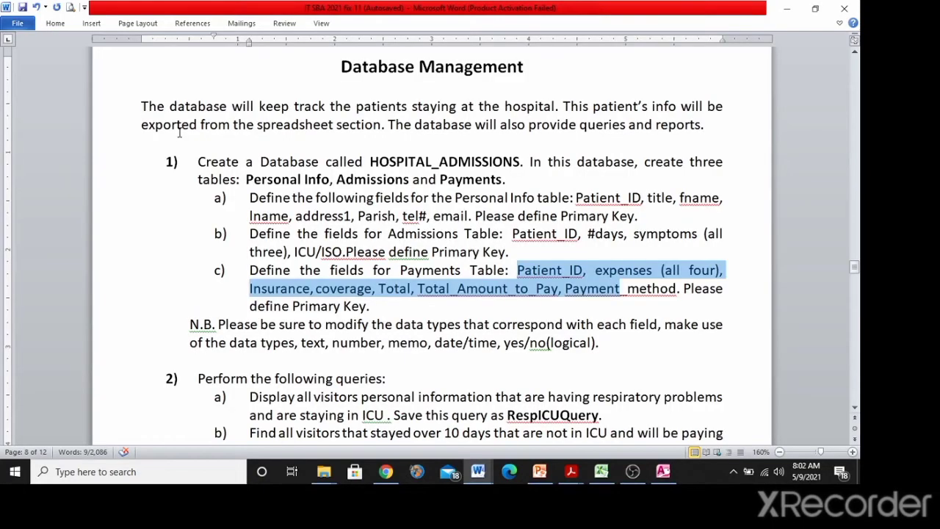
Check the four expense column names in the Excel admissions sheet and return to Access
{"action": "key", "text": "alt+Tab"}
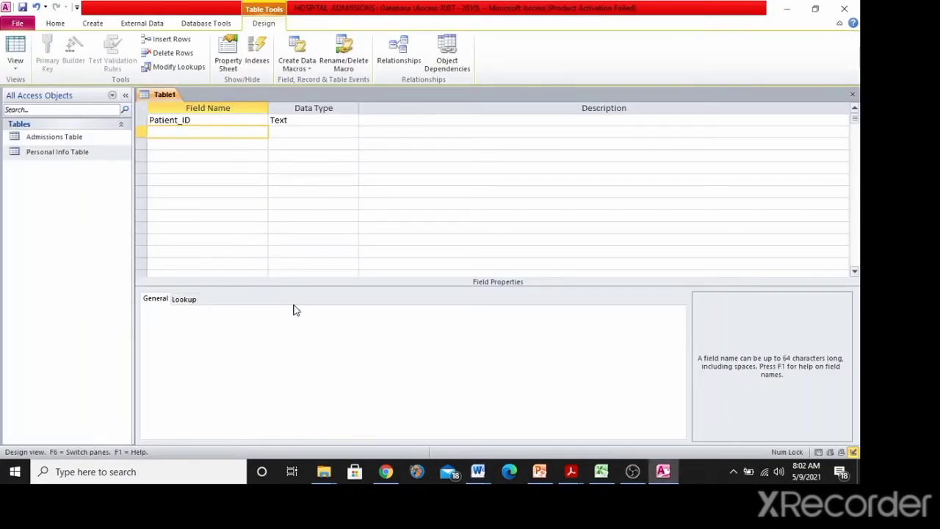
{"action": "left_click", "coordinate": [600, 471]}
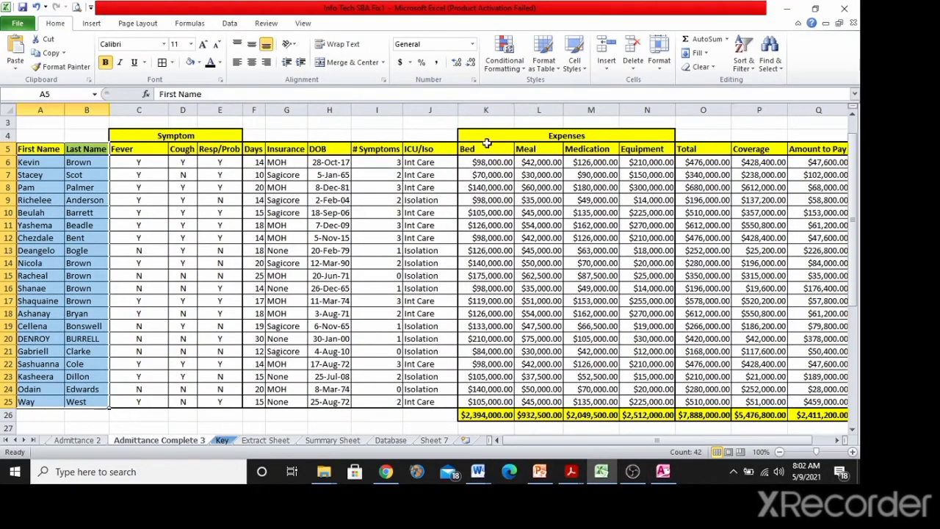
{"action": "key", "text": "alt+Tab"}
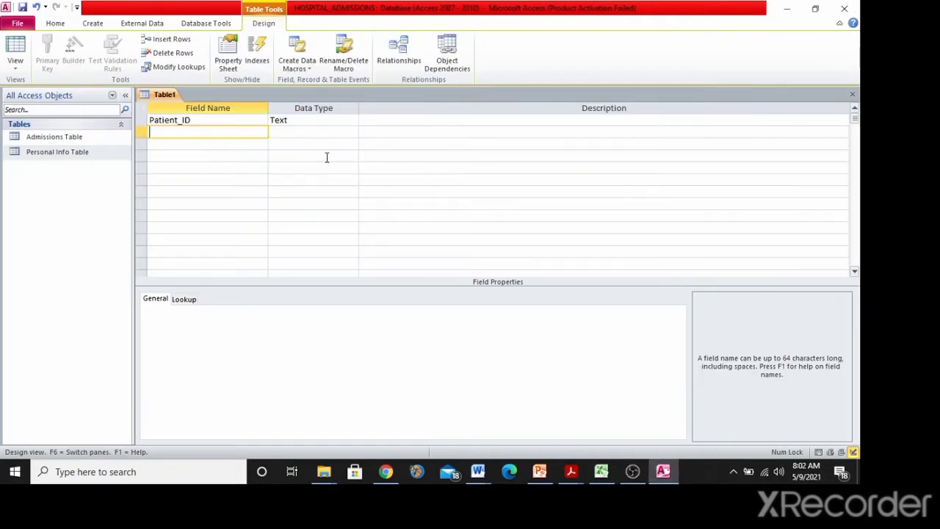
Add the expense fields Bed, Meal, Medication and Equipment below Patient_ID in the new table
{"action": "type", "text": "Bed"}
{"action": "left_click", "coordinate": [217, 144]}
{"action": "type", "text": "Meal"}
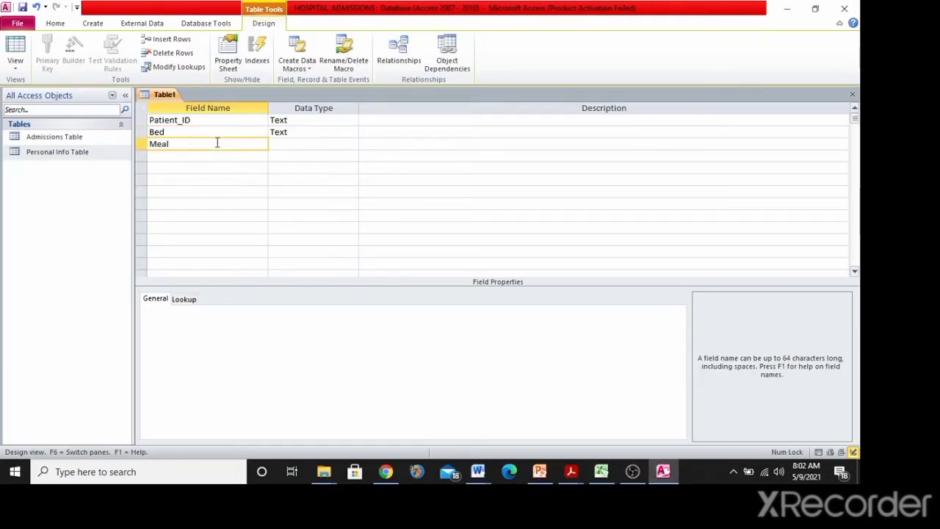
{"action": "key", "text": "Down"}
{"action": "type", "text": "M"}
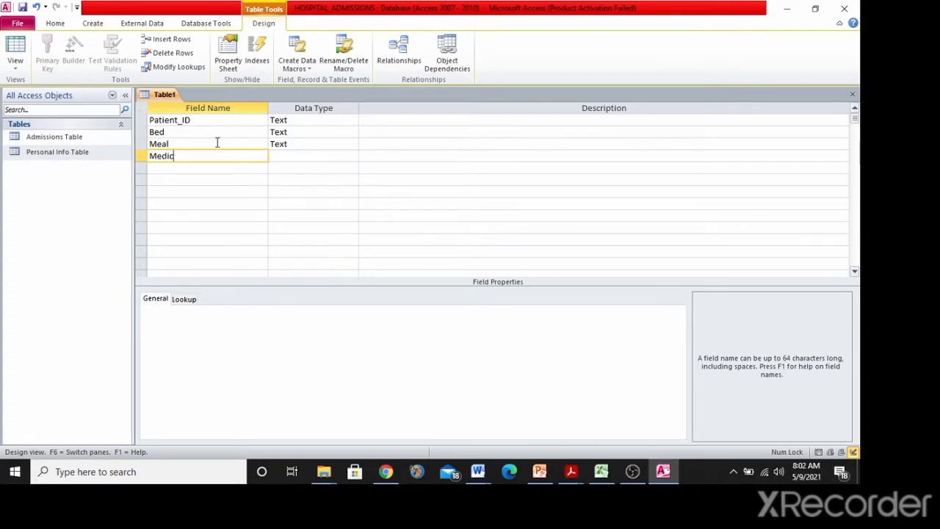
{"action": "type", "text": "edication"}
{"action": "key", "text": "Down"}
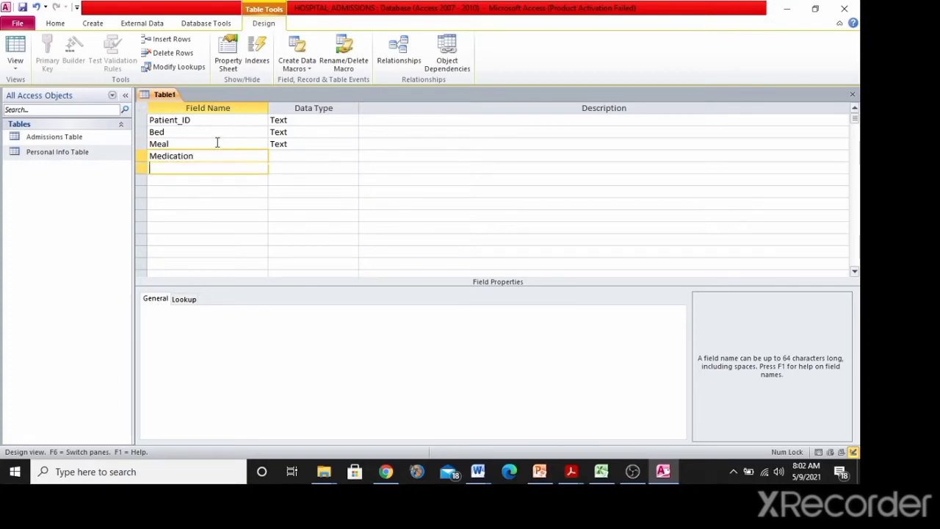
{"action": "type", "text": "Equip"}
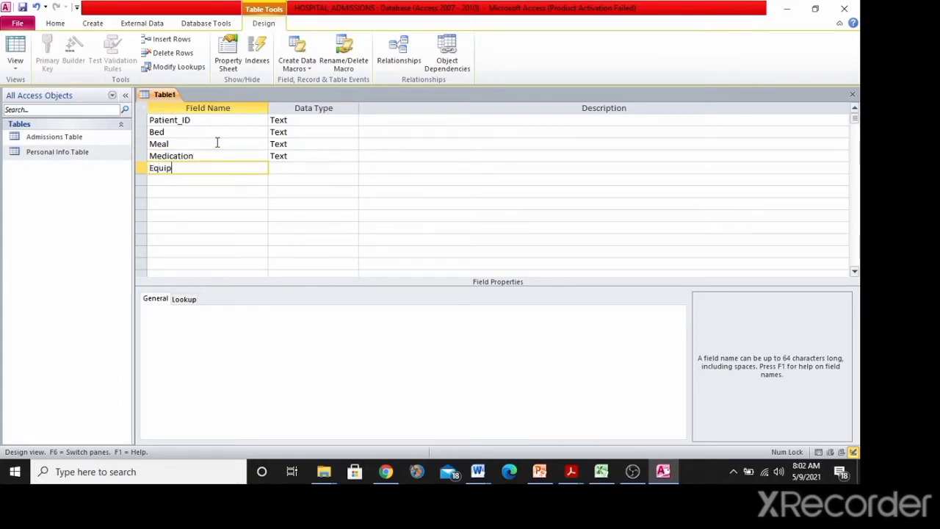
{"action": "type", "text": "ment"}
{"action": "key", "text": "Down"}
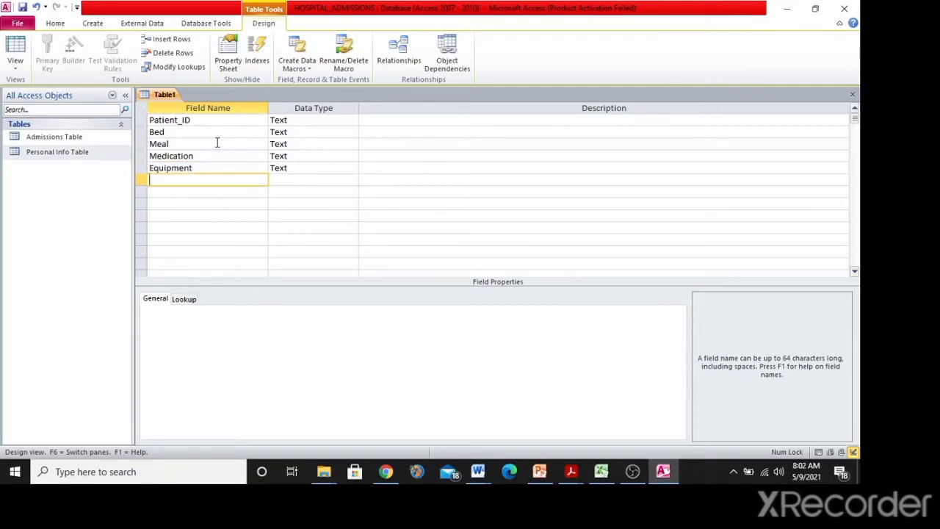
Switch to the Word assignment and copy the remaining Payments field names, from Insurance through Payment_method
{"action": "key", "text": "alt+Tab"}
{"action": "key", "text": "alt+Tab"}
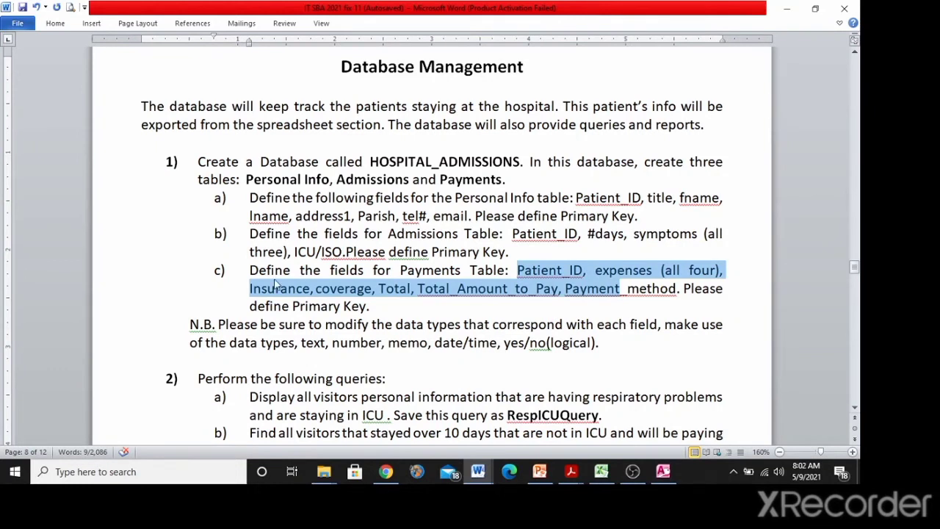
{"action": "left_click", "coordinate": [250, 288]}
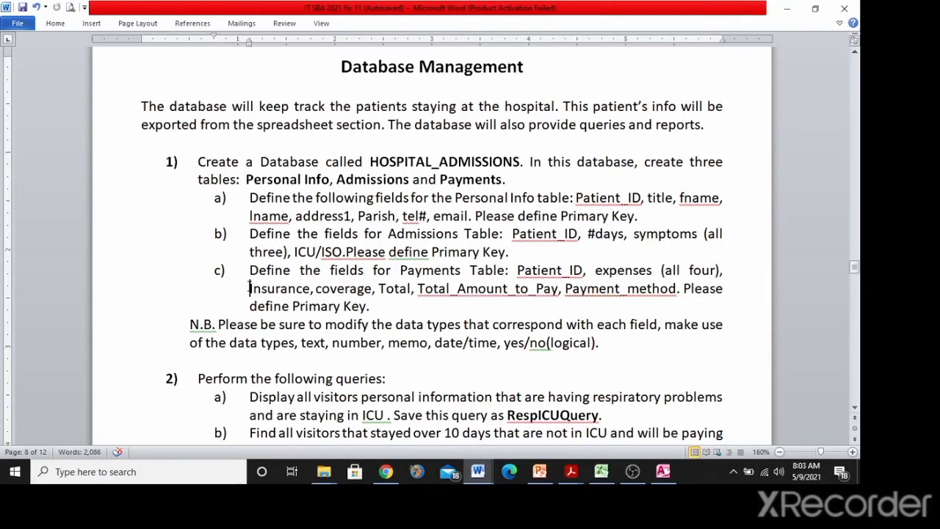
{"action": "left_click_drag", "start_coordinate": [250, 288], "coordinate": [671, 282]}
{"action": "key", "text": "ctrl+c"}
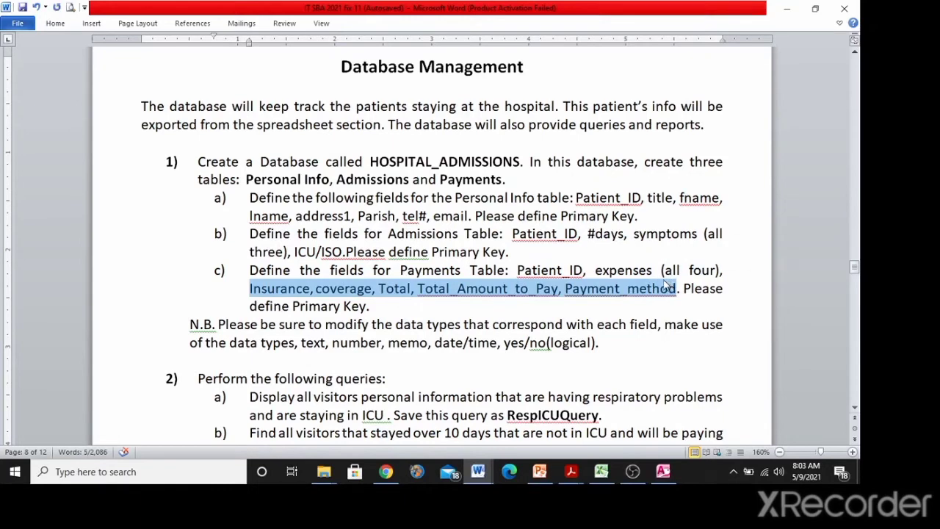
Return to Access and paste the copied field names into the Equipment field's description as a temporary list
{"action": "key", "text": "alt+Tab"}
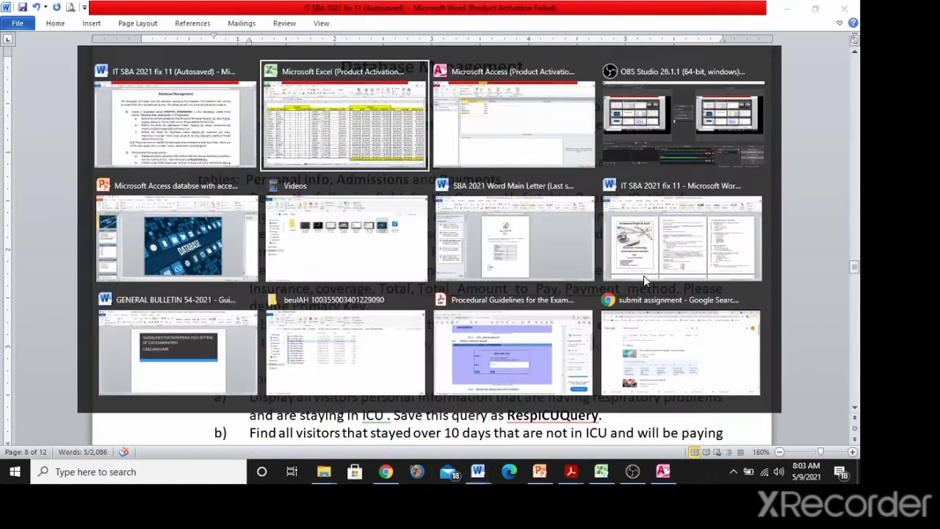
{"action": "key", "text": "alt+Tab"}
{"action": "key", "text": "alt+Tab"}
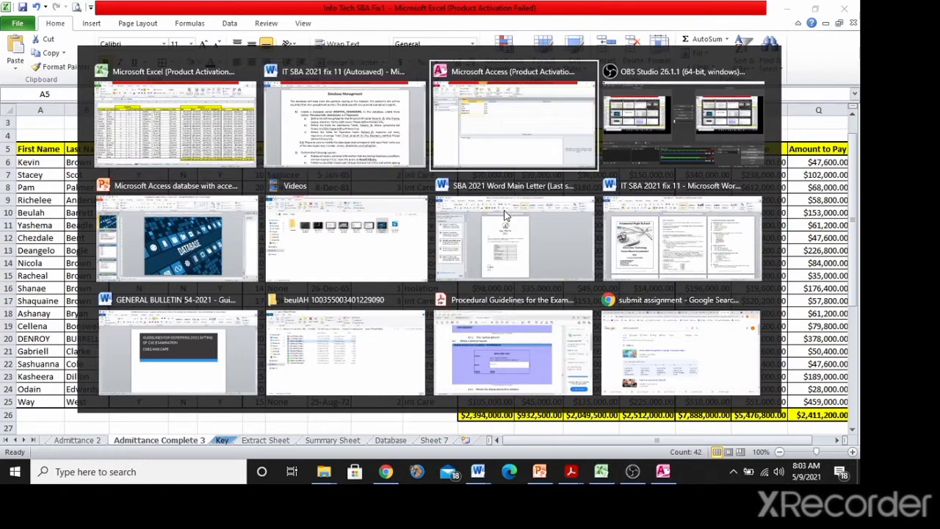
{"action": "left_click", "coordinate": [393, 168]}
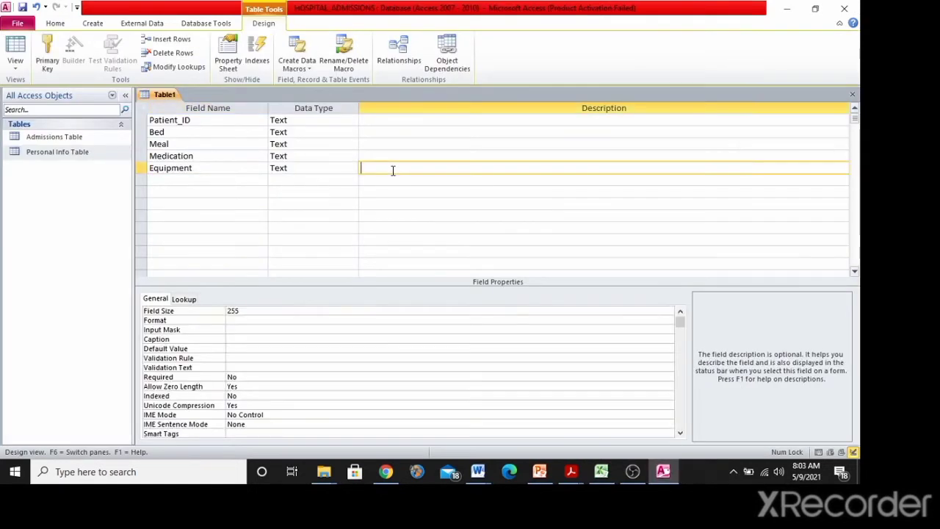
{"action": "key", "text": "ctrl+v"}
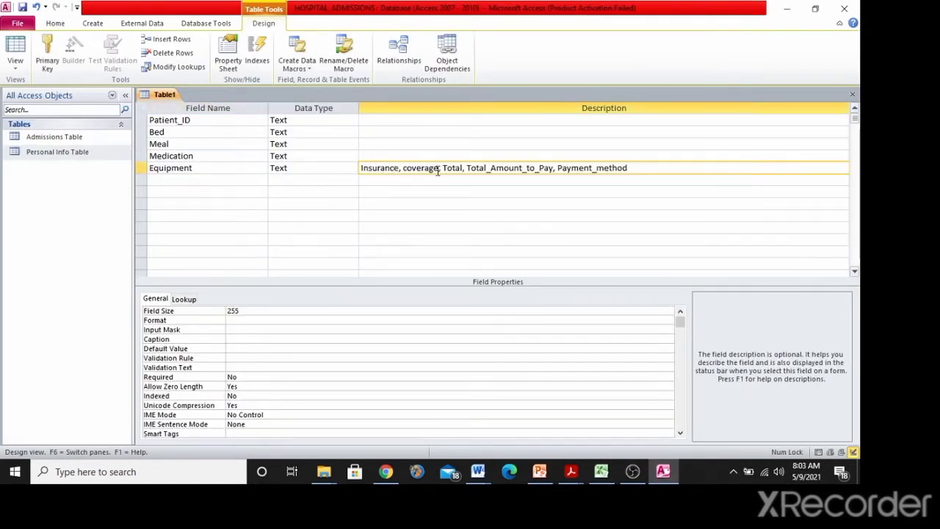
Move Insurance and coverage out of the Equipment description into two new field names below Equipment
{"action": "left_click_drag", "start_coordinate": [398, 168], "coordinate": [360, 169]}
{"action": "key", "text": "ctrl+x"}
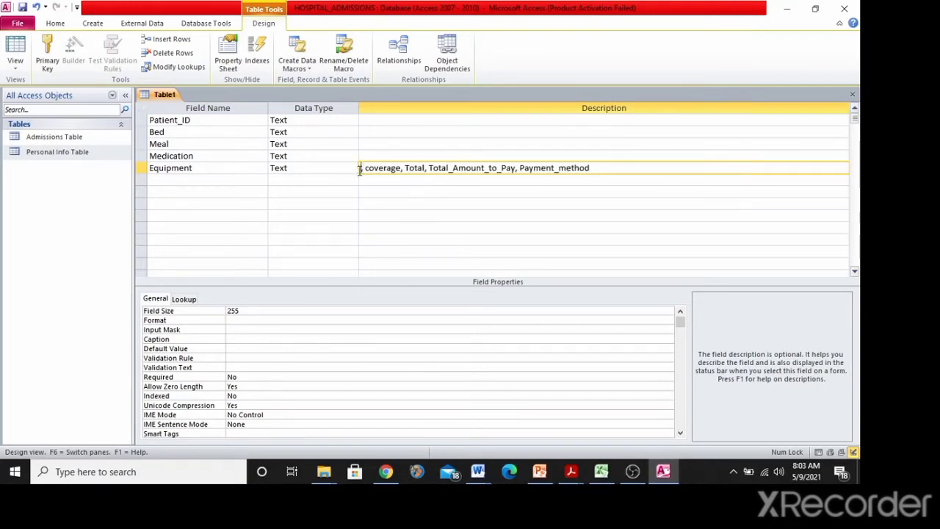
{"action": "left_click", "coordinate": [195, 180]}
{"action": "key", "text": "ctrl+v"}
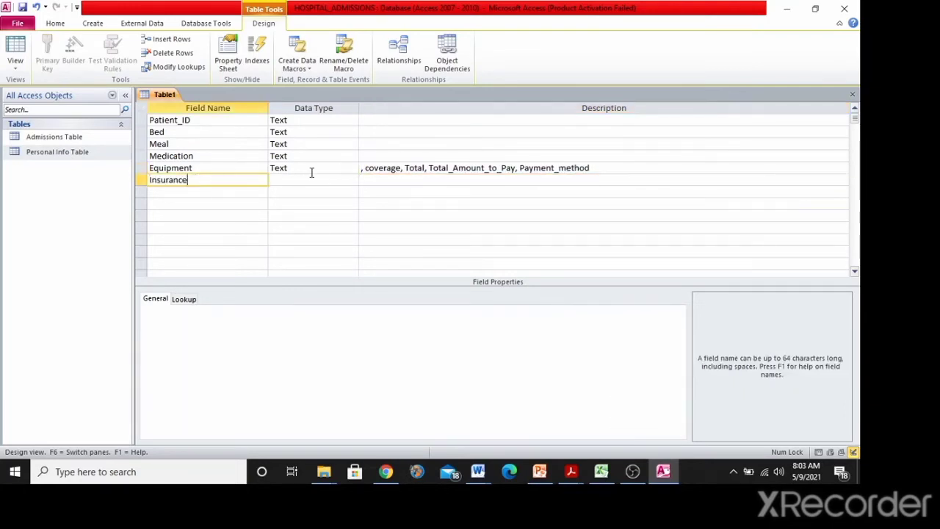
{"action": "left_click", "coordinate": [402, 168]}
{"action": "left_click_drag", "start_coordinate": [402, 168], "coordinate": [365, 168]}
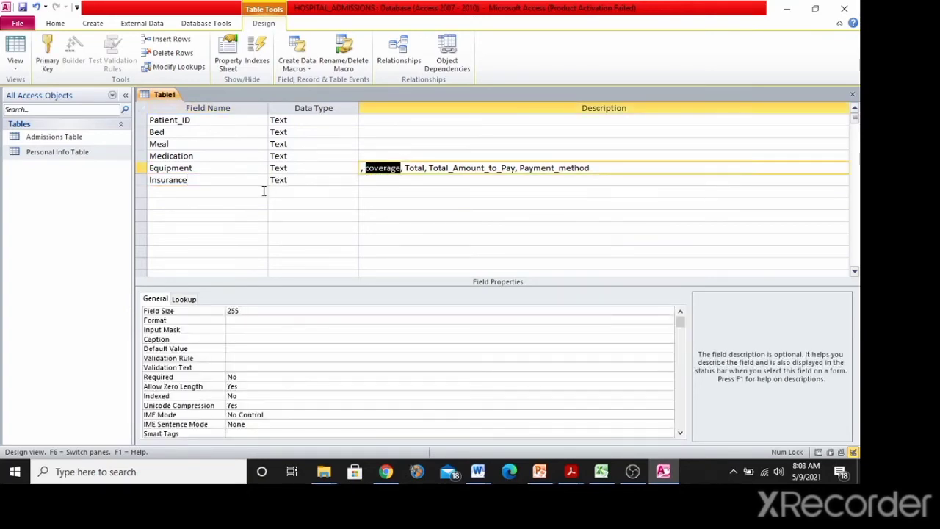
{"action": "key", "text": "ctrl+x"}
{"action": "left_click", "coordinate": [238, 192]}
{"action": "key", "text": "ctrl+v"}
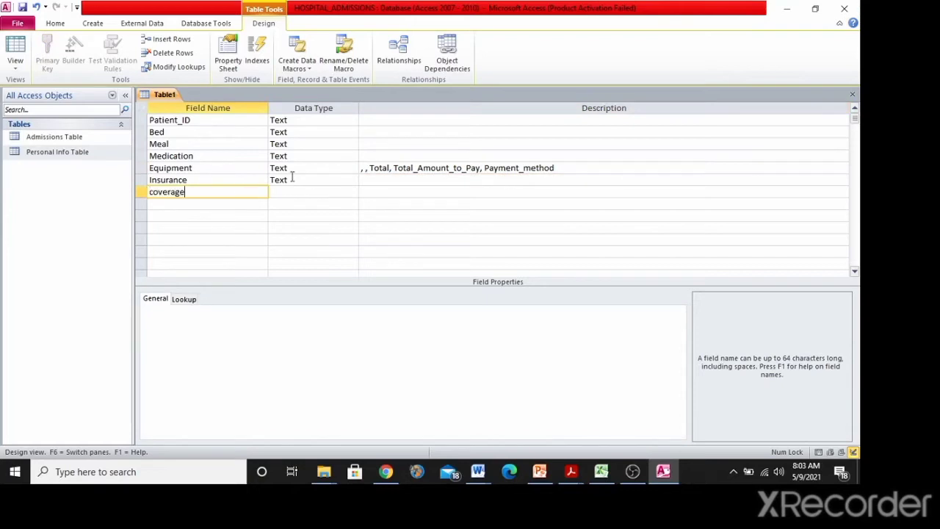
Add Total and Total_Amount_to_Pay as new fields below coverage, using the names in the Equipment description
{"action": "double_click", "coordinate": [379, 167]}
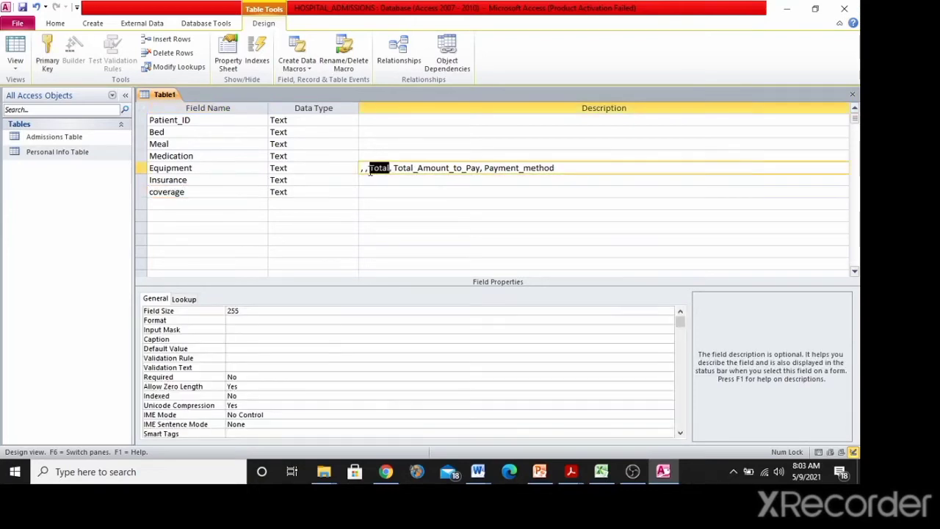
{"action": "key", "text": "Delete"}
{"action": "left_click", "coordinate": [214, 203]}
{"action": "key", "text": "ctrl+v"}
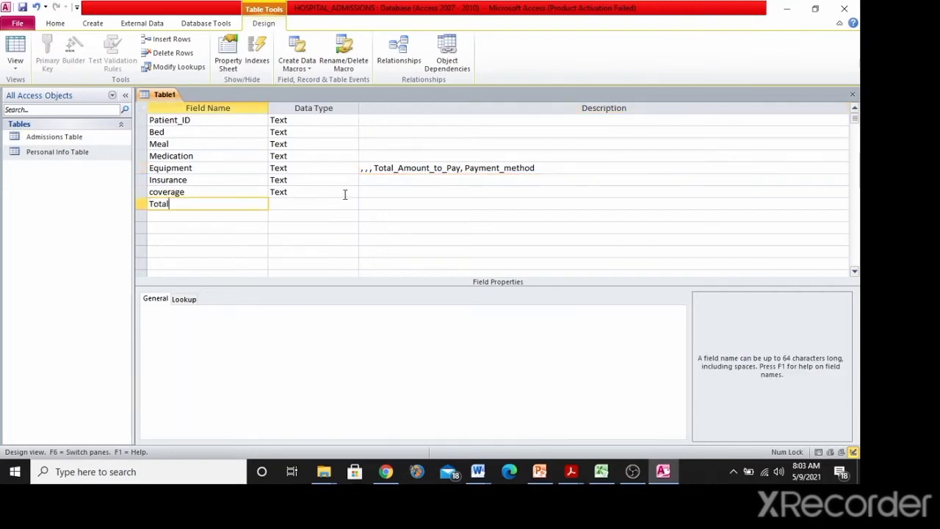
{"action": "left_click_drag", "start_coordinate": [375, 167], "coordinate": [463, 171]}
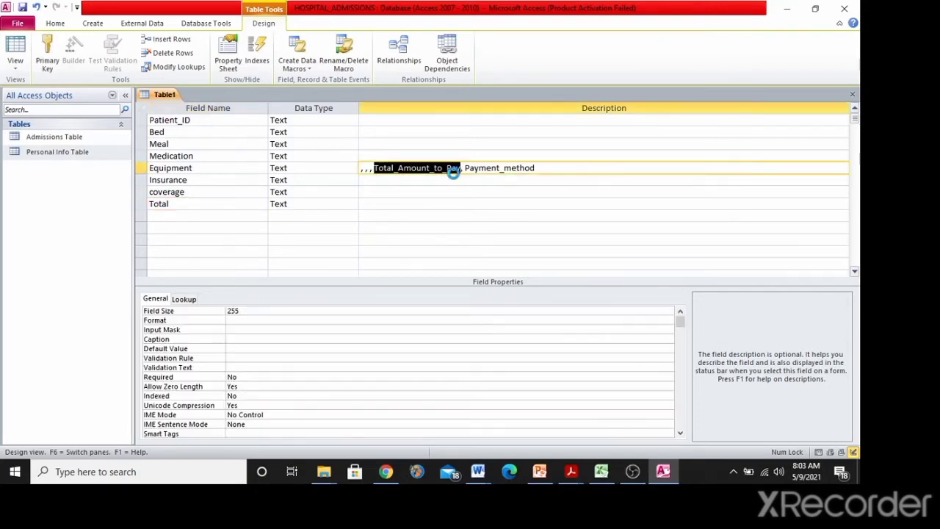
{"action": "left_click", "coordinate": [217, 216]}
{"action": "key", "text": "ctrl+v"}
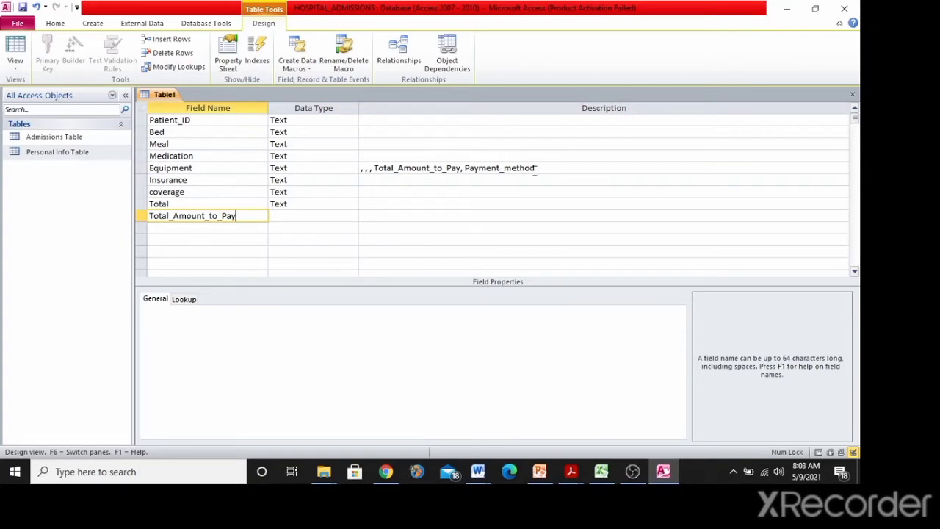
Move Payment_method from the Equipment description into a new field name and clear the leftover description text
{"action": "left_click_drag", "start_coordinate": [537, 170], "coordinate": [468, 173]}
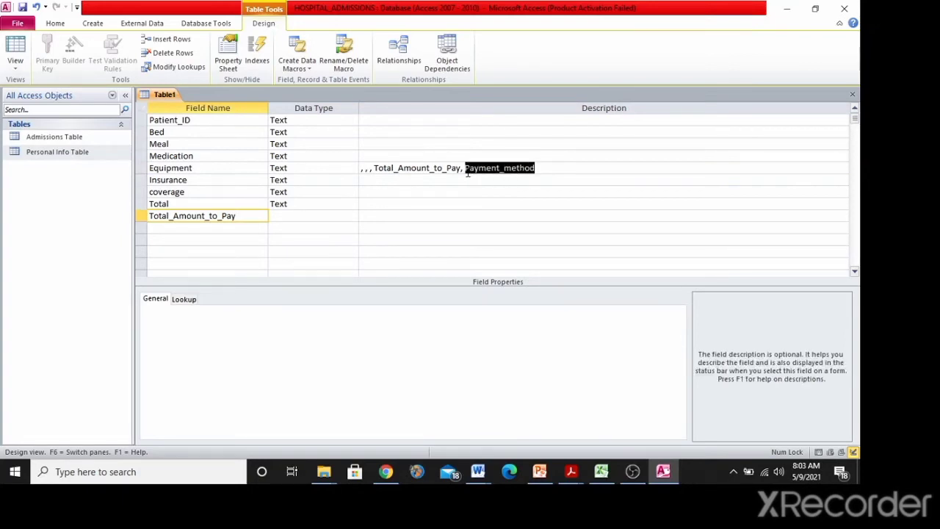
{"action": "key", "text": "ctrl+x"}
{"action": "left_click", "coordinate": [222, 229]}
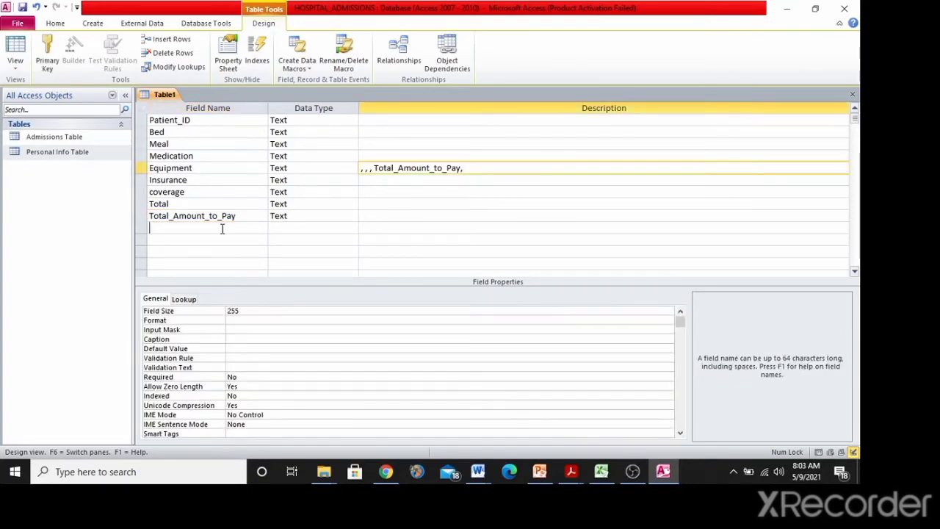
{"action": "key", "text": "ctrl+v"}
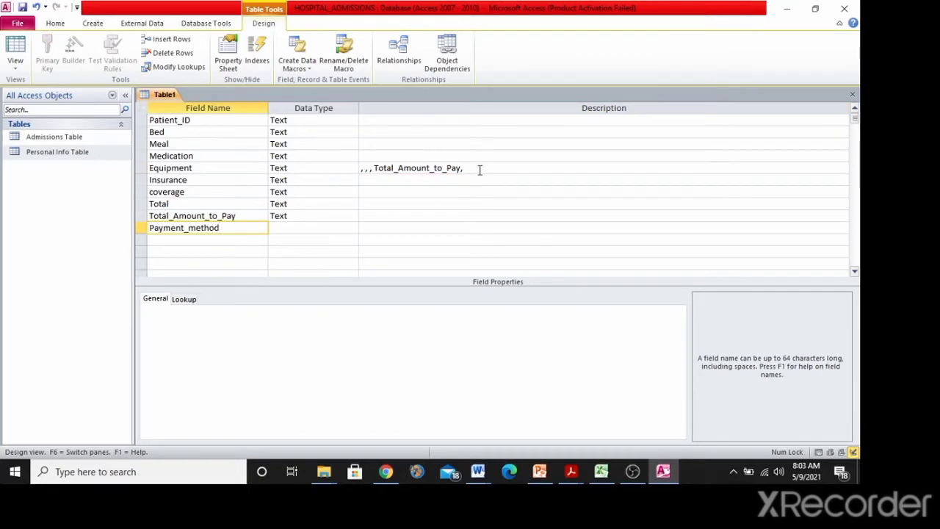
{"action": "left_click_drag", "start_coordinate": [480, 170], "coordinate": [356, 175]}
{"action": "left_click", "coordinate": [361, 167]}
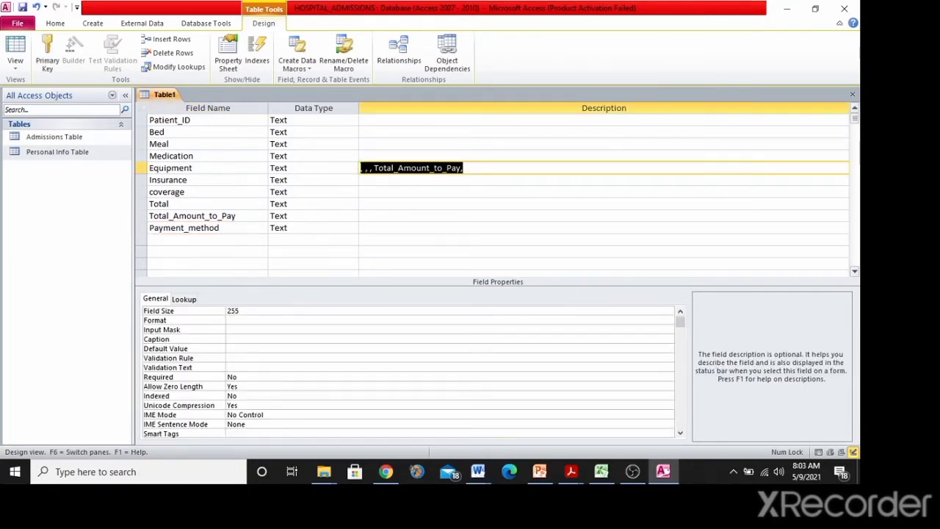
{"action": "key", "text": "Delete"}
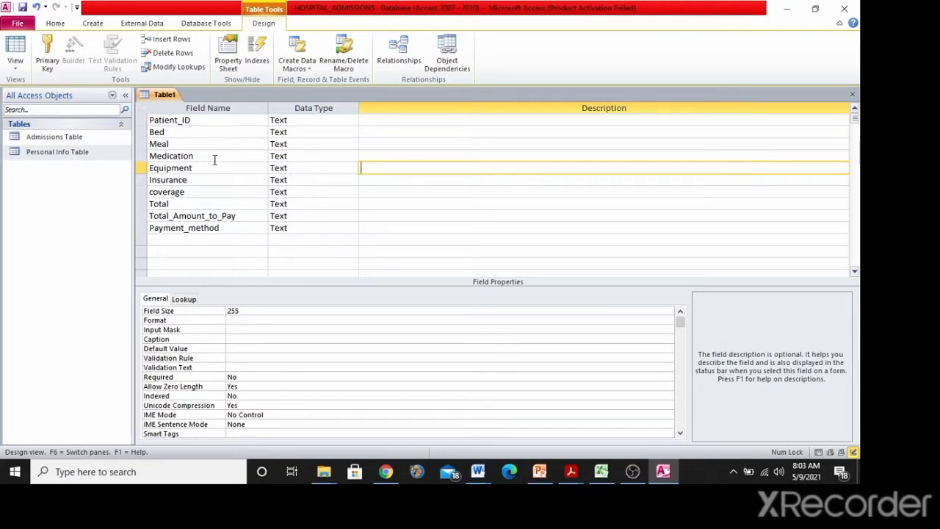
Set the data type of the Bed and Meal fields to Currency
{"action": "left_click", "coordinate": [202, 132]}
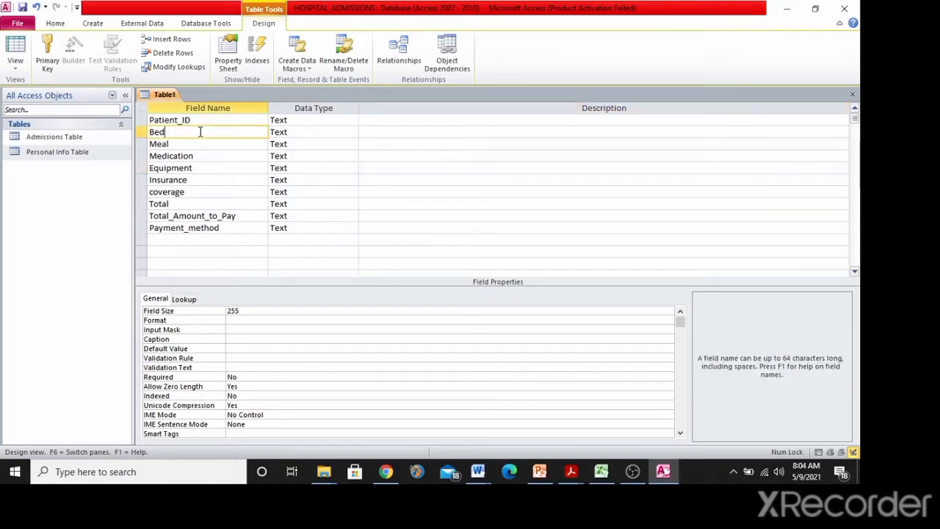
{"action": "left_click", "coordinate": [318, 128]}
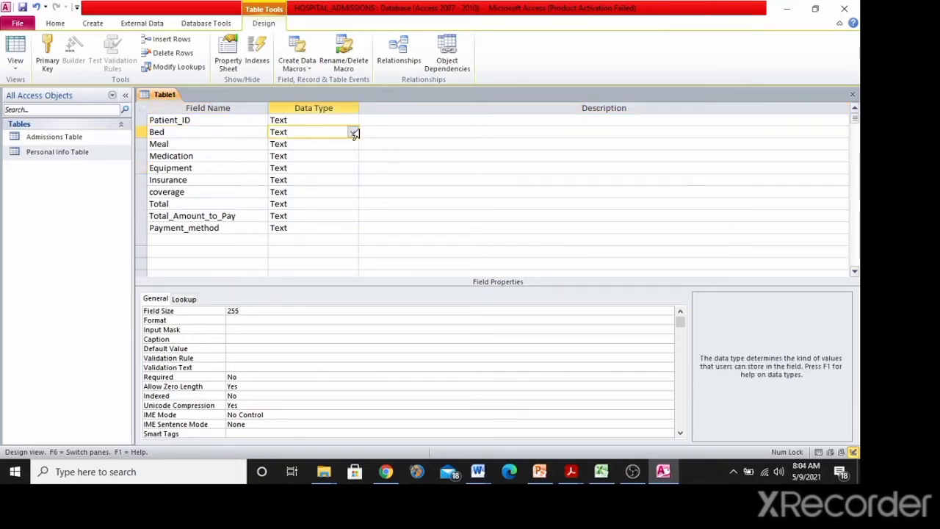
{"action": "left_click", "coordinate": [352, 133]}
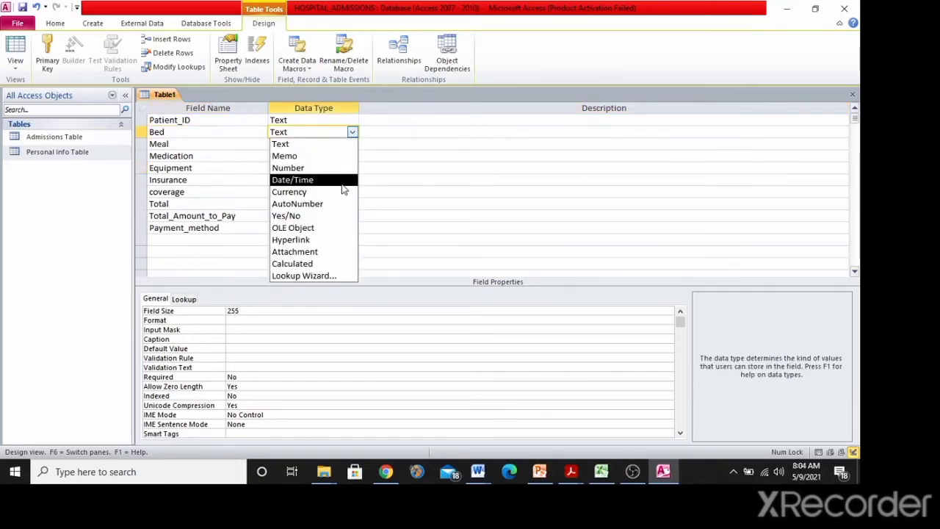
{"action": "left_click", "coordinate": [345, 193]}
{"action": "left_click", "coordinate": [352, 144]}
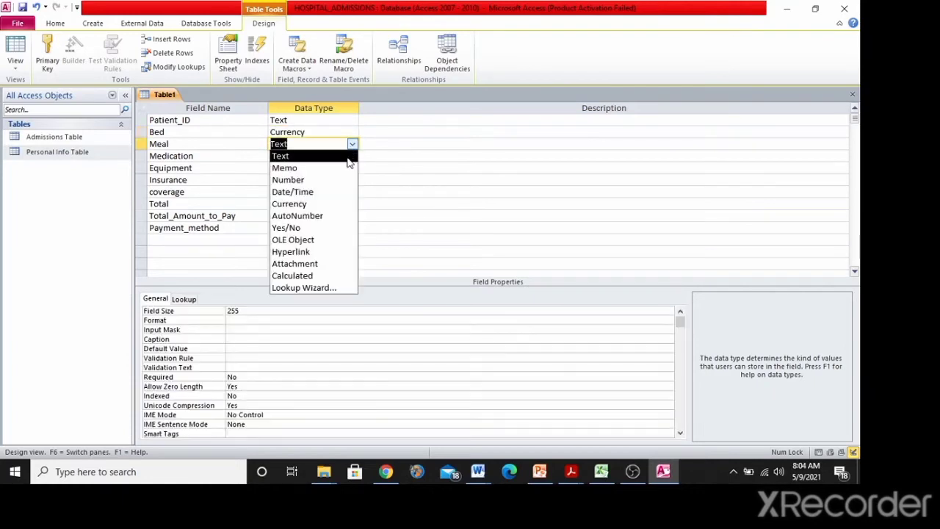
{"action": "left_click", "coordinate": [358, 204]}
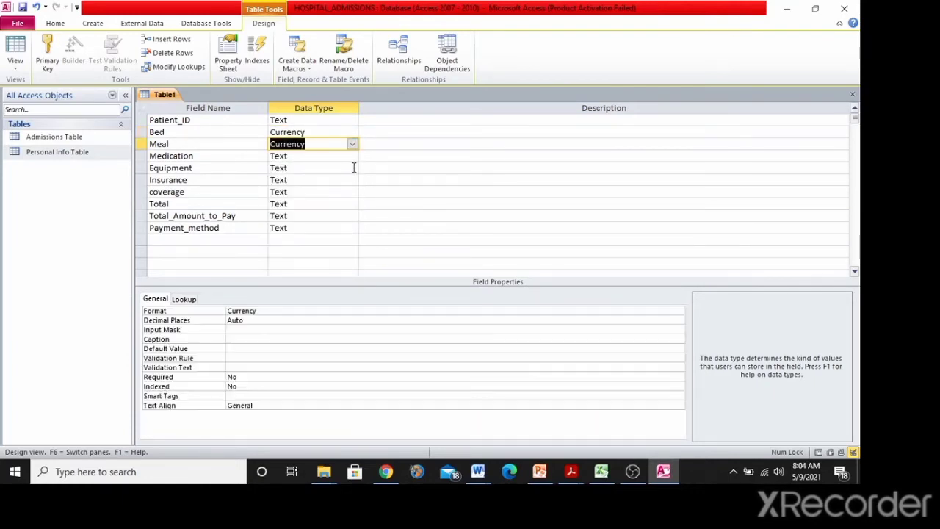
Set the data type of the Medication and Equipment fields to Currency
{"action": "left_click", "coordinate": [353, 156]}
{"action": "left_click", "coordinate": [350, 214]}
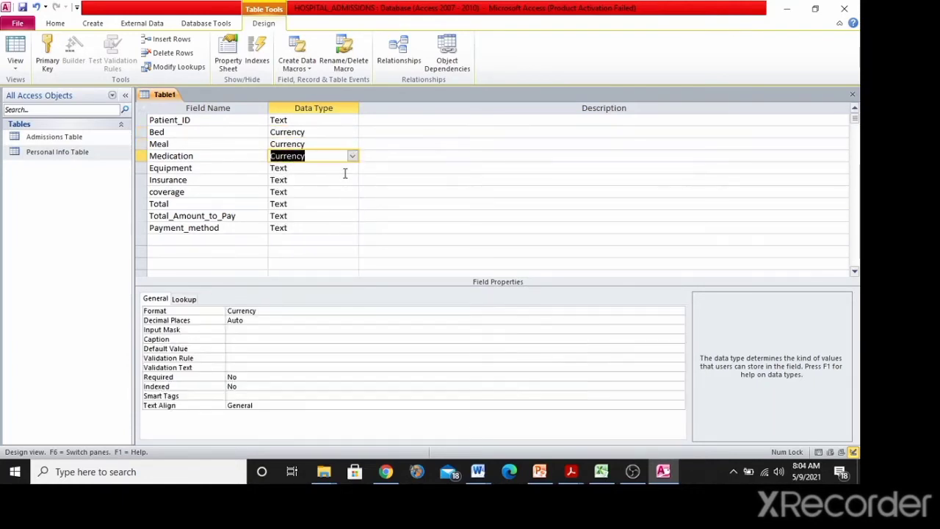
{"action": "left_click", "coordinate": [353, 169]}
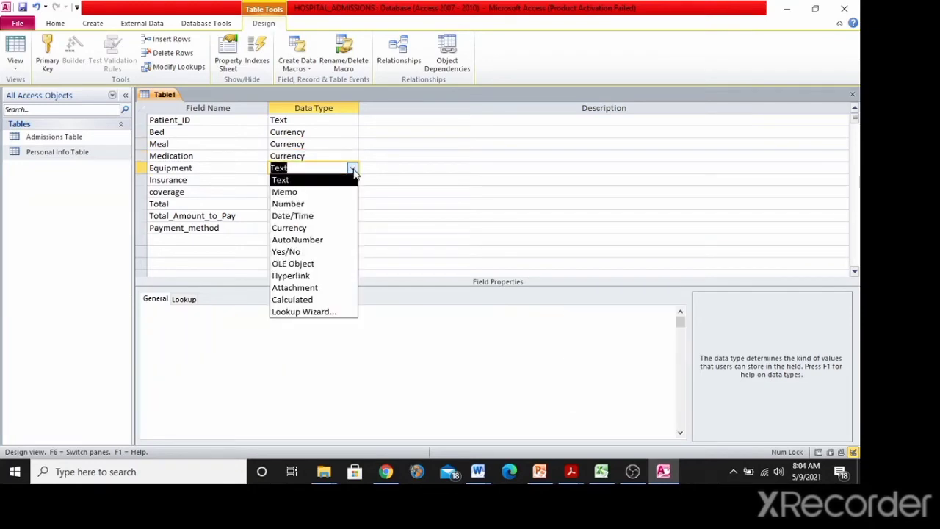
{"action": "left_click", "coordinate": [351, 229]}
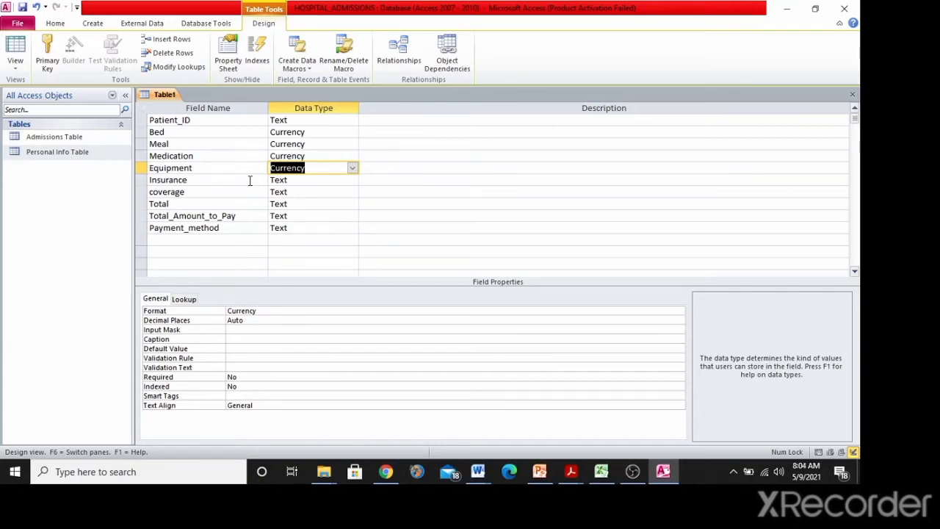
Set the data type of the coverage field to Currency
{"action": "left_click", "coordinate": [210, 194]}
{"action": "left_click", "coordinate": [334, 190]}
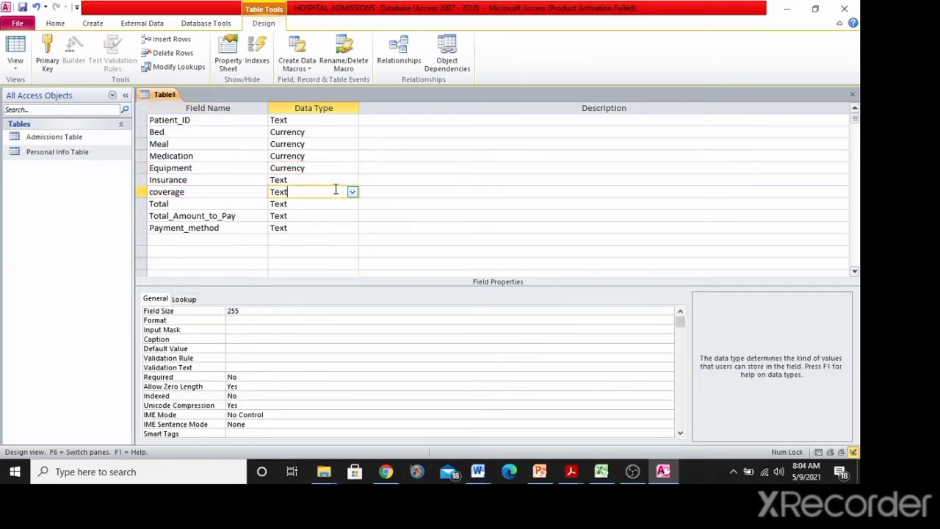
{"action": "left_click", "coordinate": [351, 192]}
{"action": "left_click", "coordinate": [327, 252]}
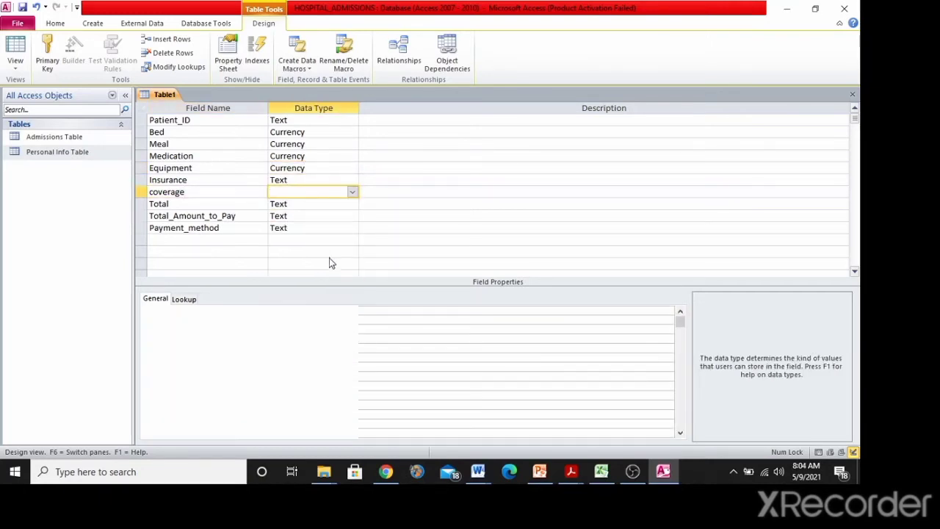
{"action": "left_click", "coordinate": [184, 192]}
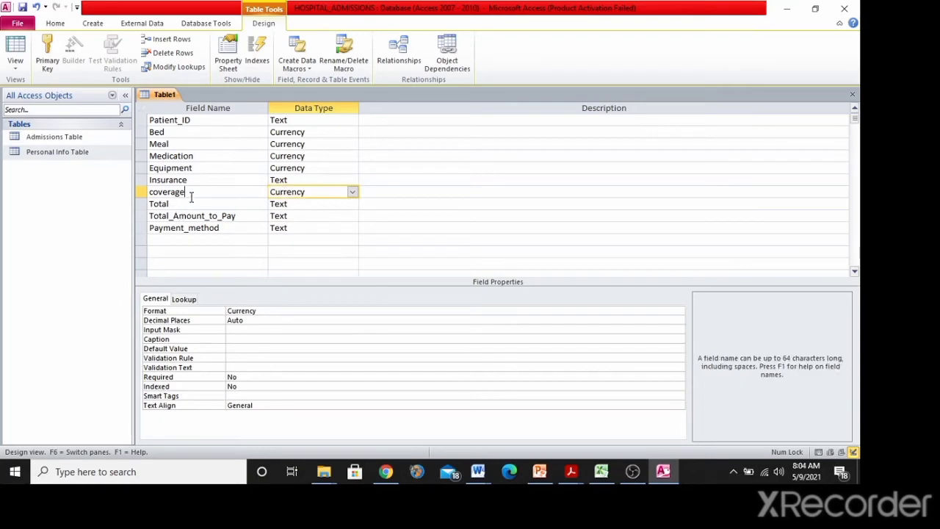
Set the data type of the Total and Total_Amount_to_Pay fields to Currency
{"action": "left_click", "coordinate": [330, 205]}
{"action": "left_click", "coordinate": [353, 205]}
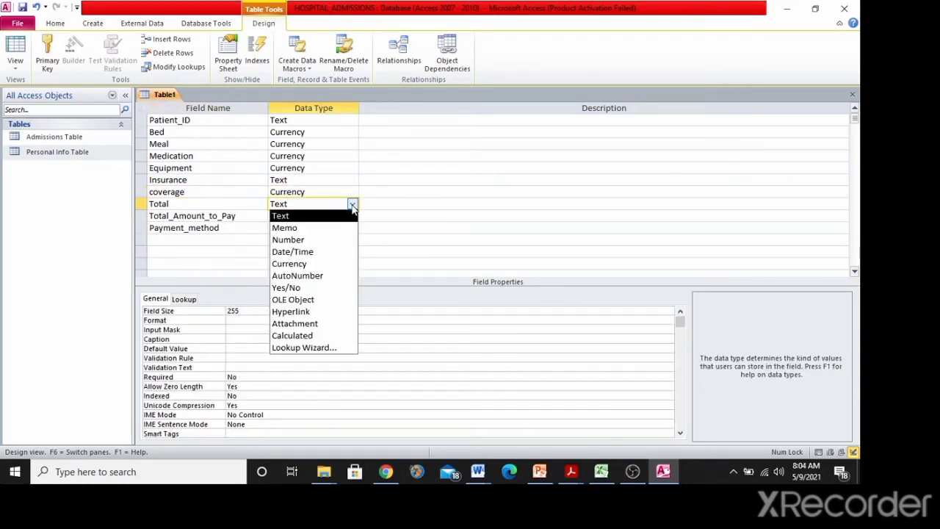
{"action": "left_click", "coordinate": [336, 265]}
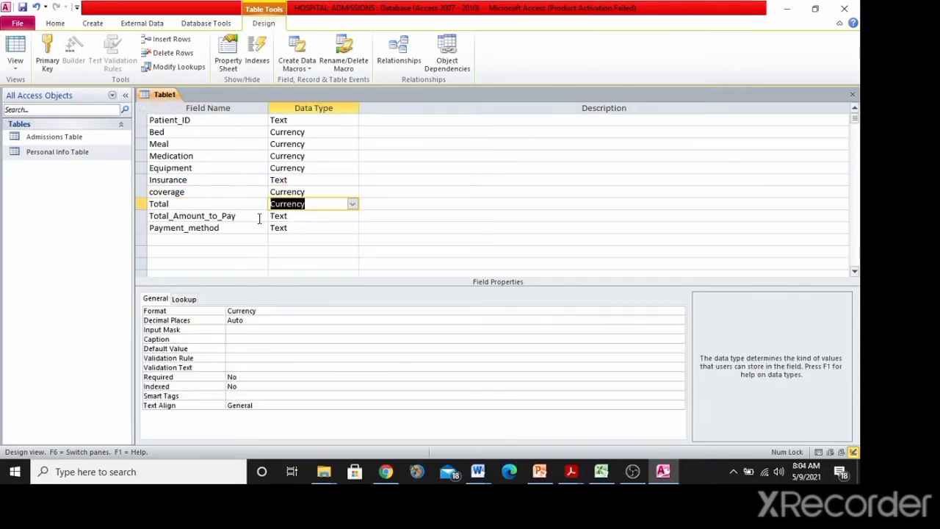
{"action": "left_click", "coordinate": [303, 215]}
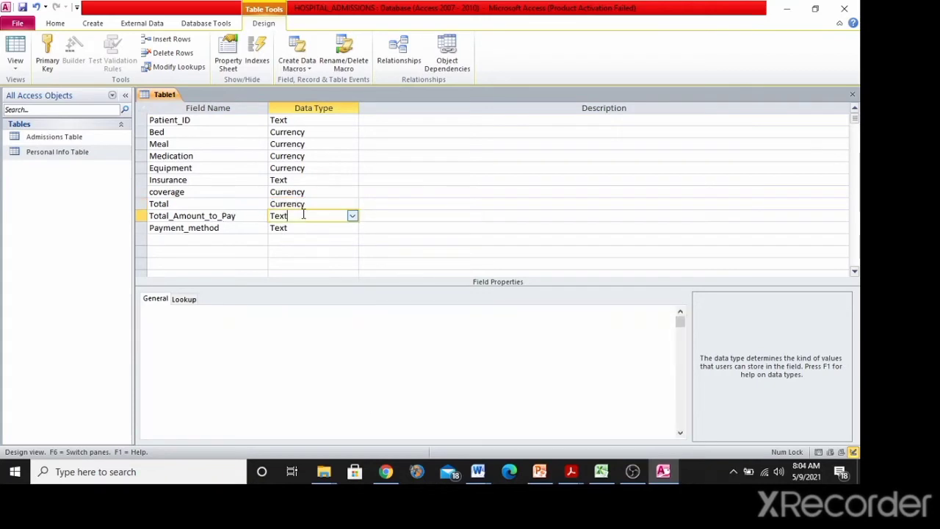
{"action": "left_click", "coordinate": [352, 216]}
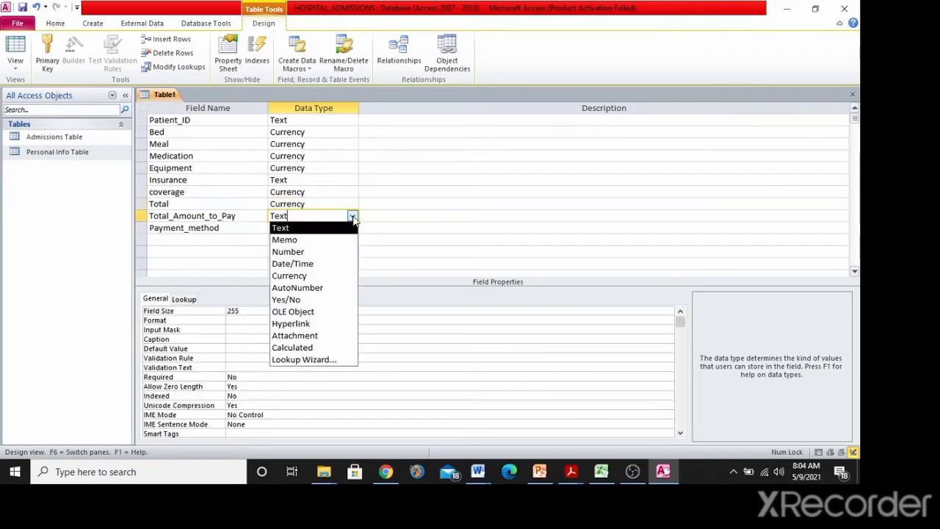
{"action": "left_click", "coordinate": [330, 276]}
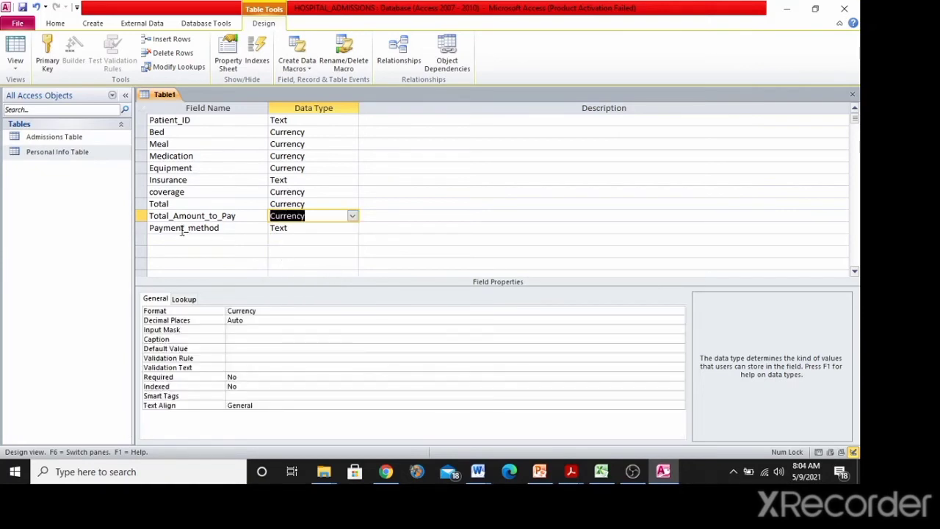
Capitalise the coverage field name as Coverage and make Patient_ID the table's primary key
{"action": "left_click", "coordinate": [152, 191]}
{"action": "key", "text": "BackSpace"}
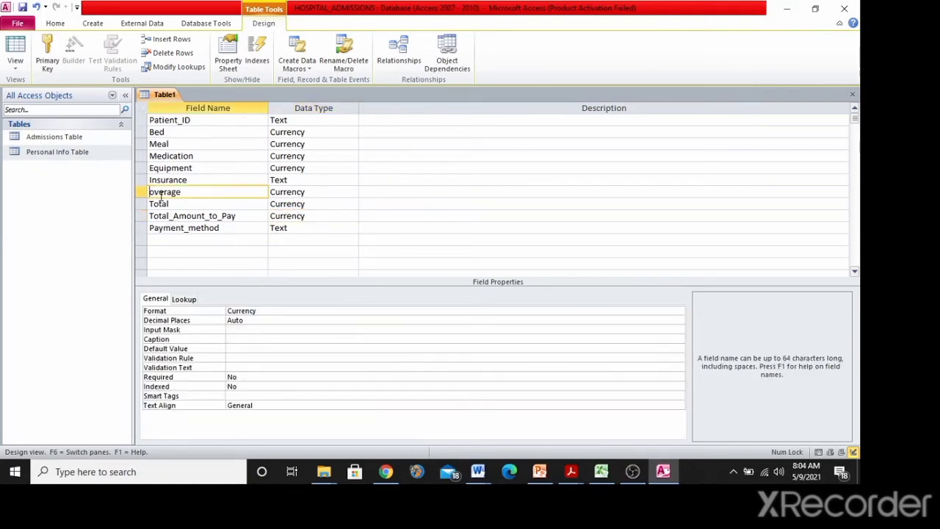
{"action": "type", "text": "C"}
{"action": "left_click", "coordinate": [201, 119]}
{"action": "left_click", "coordinate": [50, 52]}
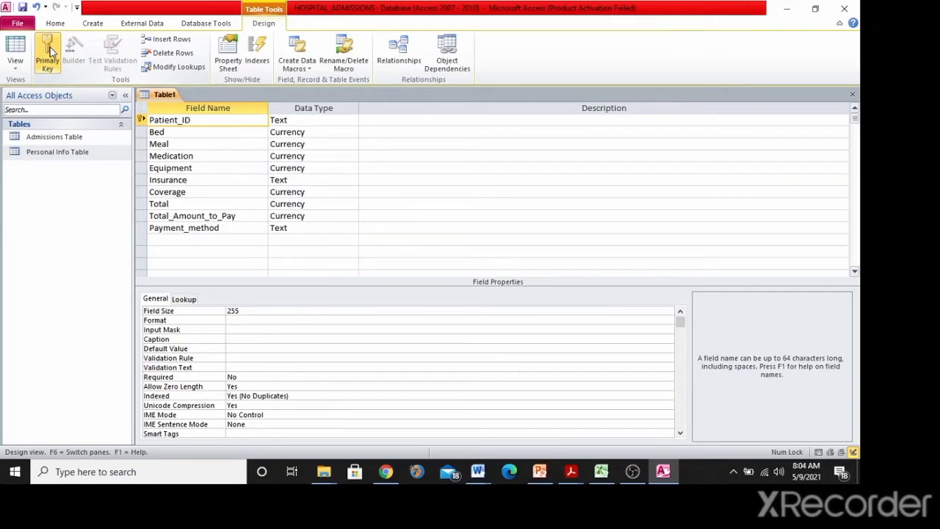
Check the Payments table's name in the Word assignment's item c and return to Access
{"action": "key", "text": "alt+Tab"}
{"action": "key", "text": "alt+Tab"}
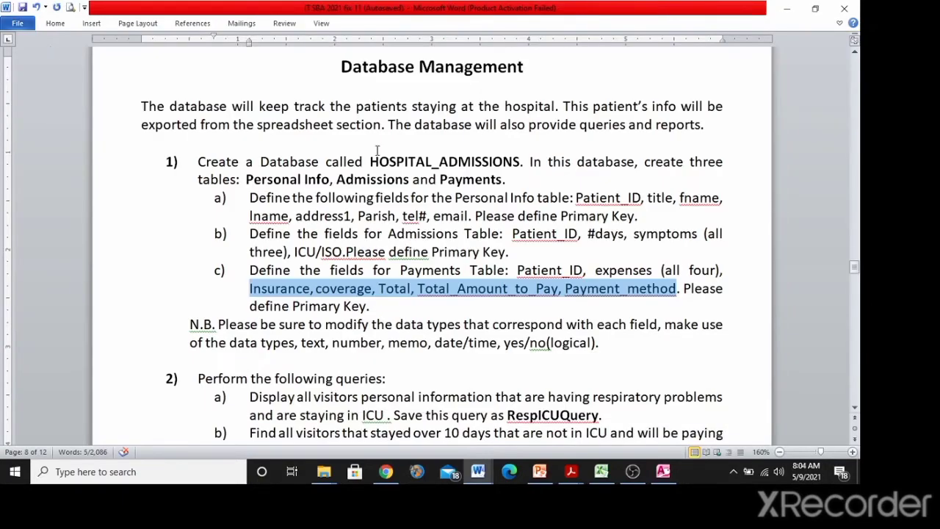
{"action": "left_click", "coordinate": [527, 270]}
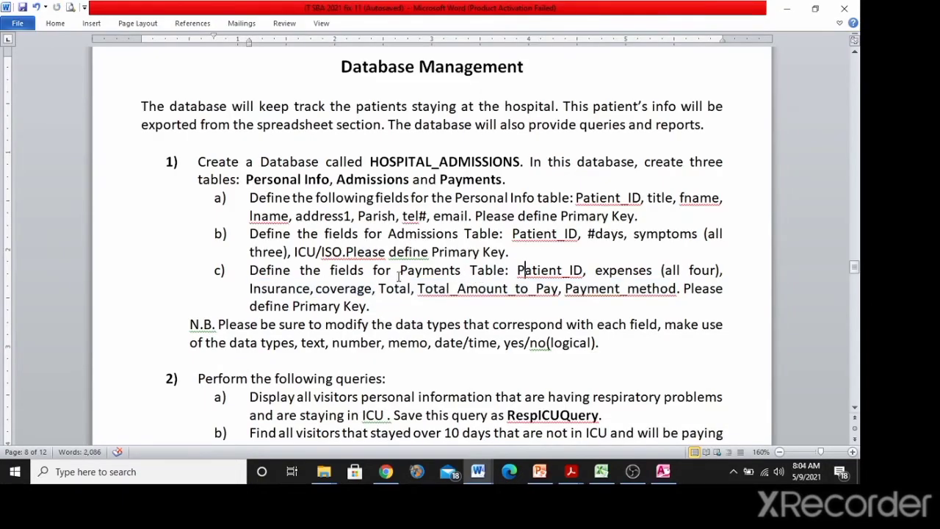
{"action": "left_click_drag", "start_coordinate": [400, 275], "coordinate": [499, 270]}
{"action": "key", "text": "alt+Tab"}
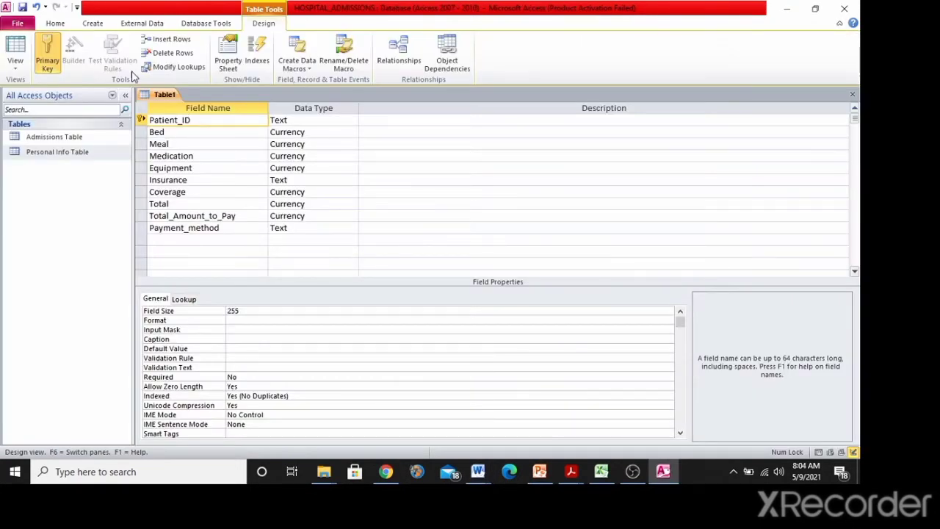
Save the new table as Payments Table and close it
{"action": "left_click", "coordinate": [22, 9]}
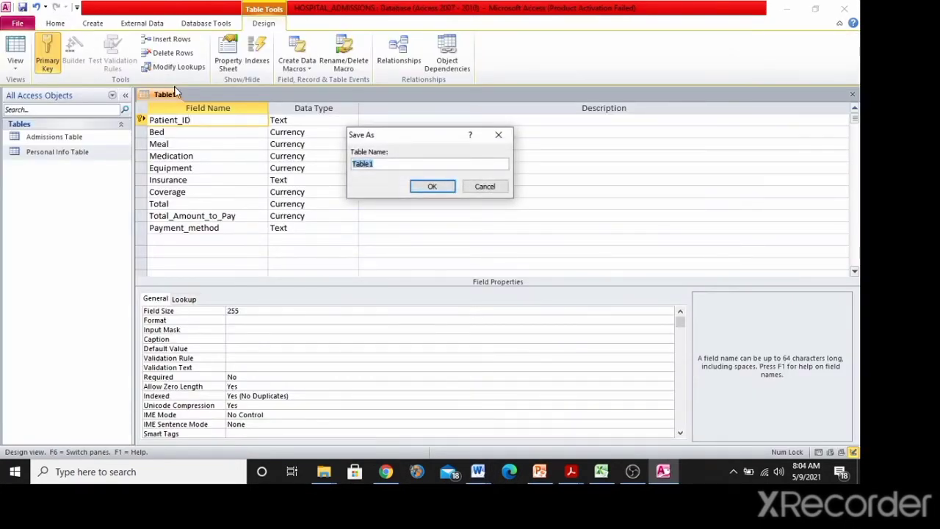
{"action": "type", "text": "PAyments"}
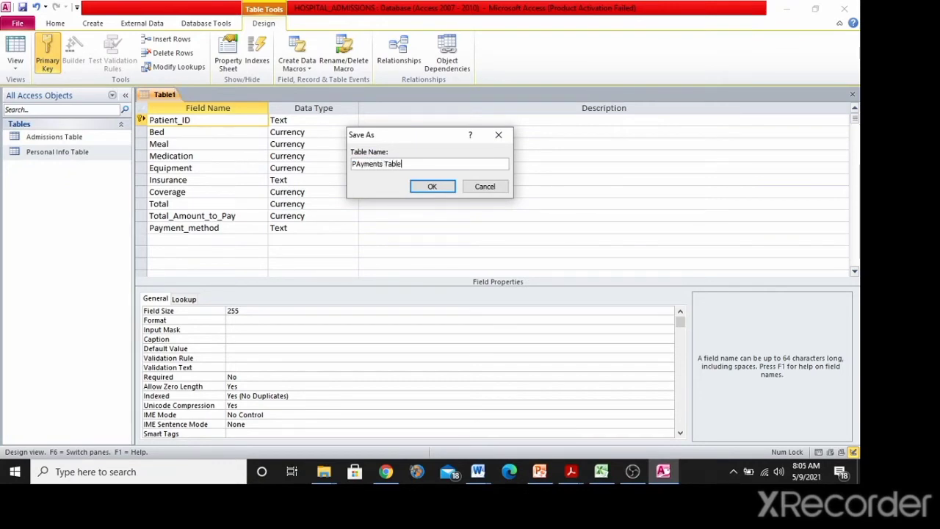
{"action": "left_click", "coordinate": [362, 163]}
{"action": "key", "text": "BackSpace"}
{"action": "type", "text": "ayments"}
{"action": "left_click", "coordinate": [447, 188]}
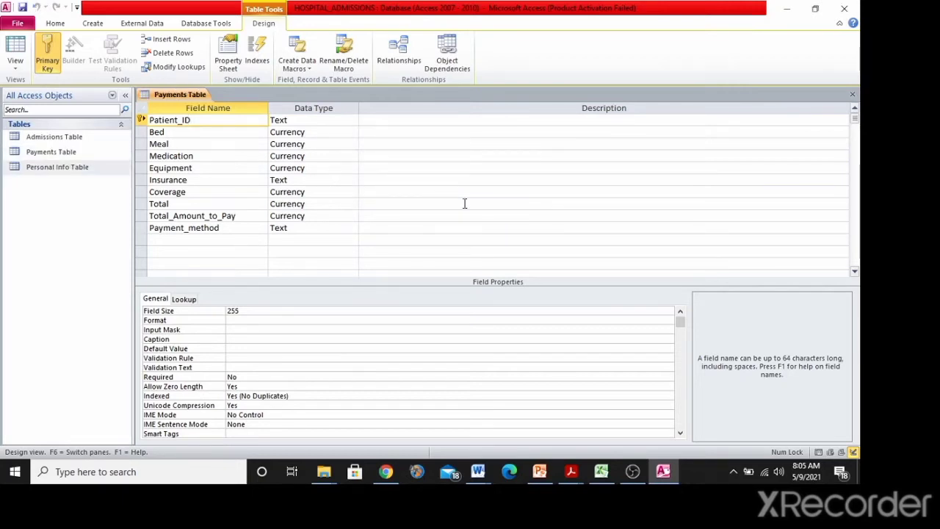
{"action": "left_click", "coordinate": [852, 94]}
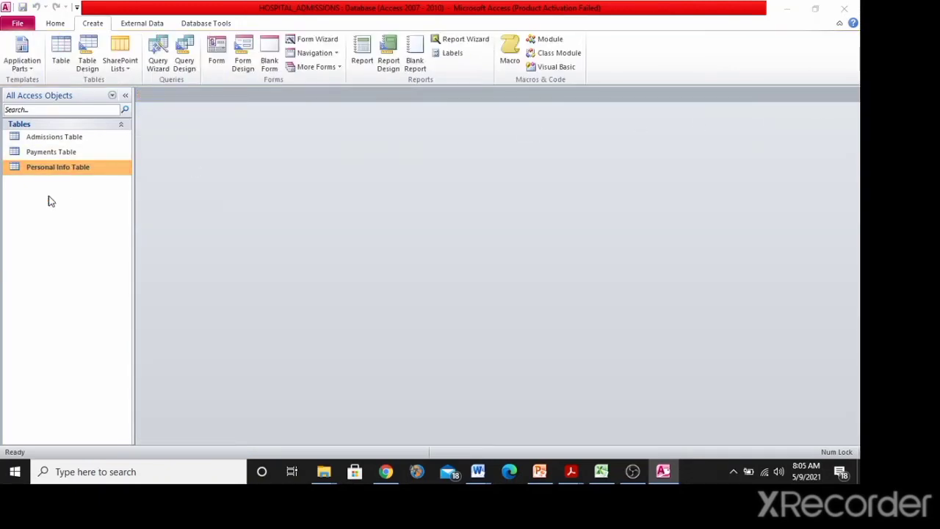
Open the Admissions Table to view its datasheet columns, and close it
{"action": "key", "text": "alt+Tab"}
{"action": "key", "text": "alt+Tab"}
{"action": "left_click", "coordinate": [85, 141]}
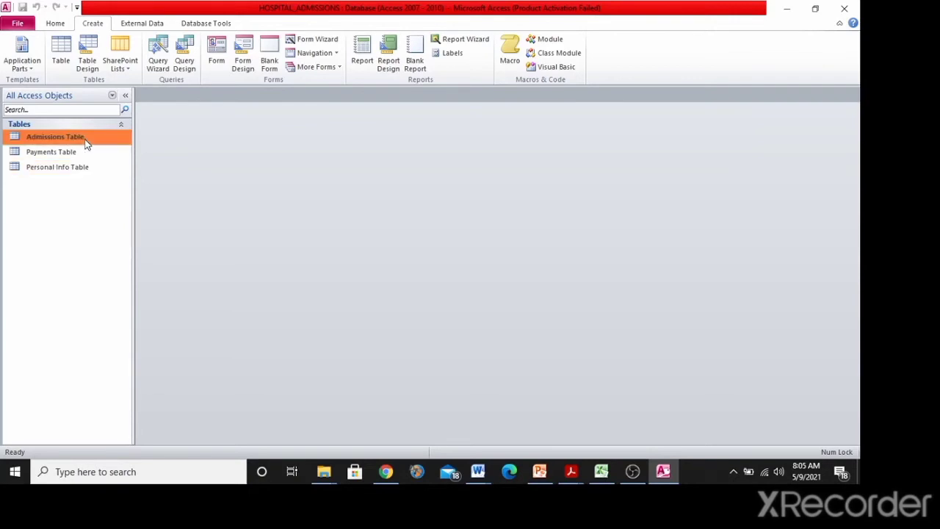
{"action": "right_click", "coordinate": [85, 143]}
{"action": "left_click", "coordinate": [103, 146]}
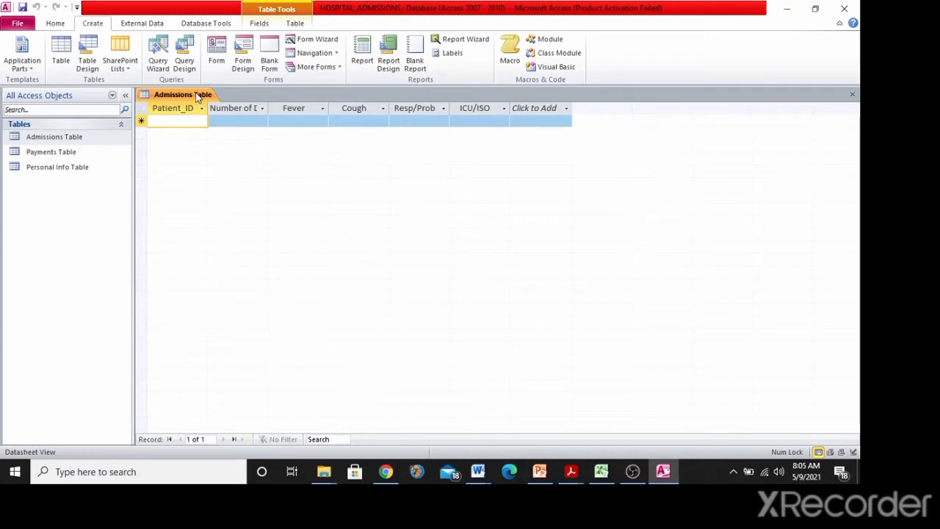
{"action": "left_click", "coordinate": [852, 95]}
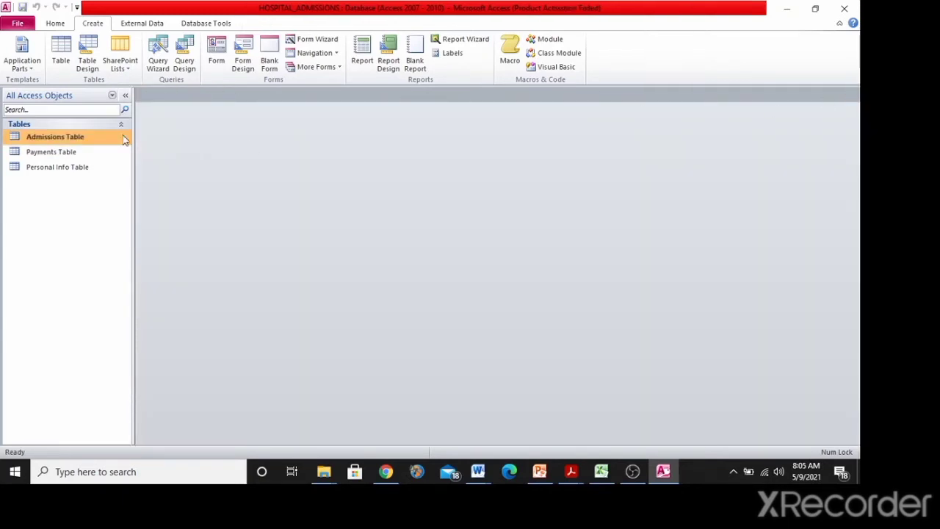
Open the Admissions Table and widen the Number of Days column to fit its heading
{"action": "left_click", "coordinate": [64, 140]}
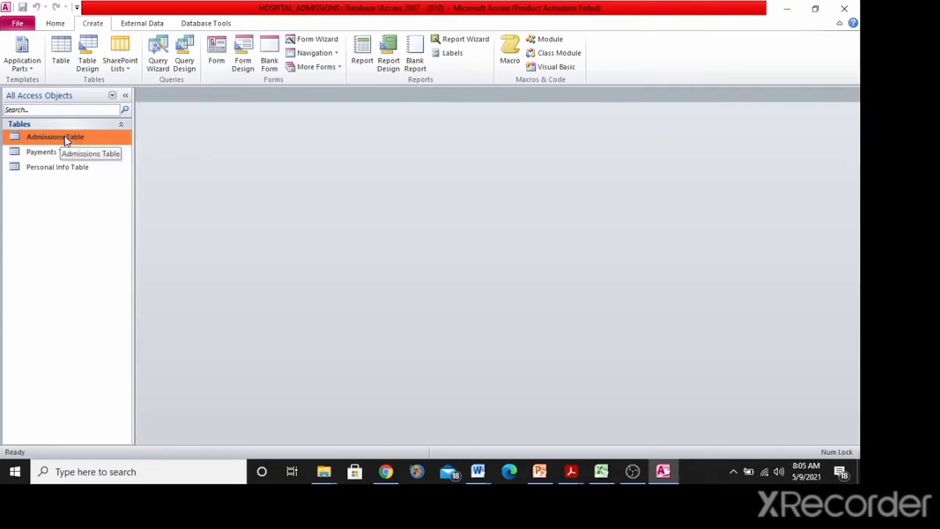
{"action": "right_click", "coordinate": [66, 141]}
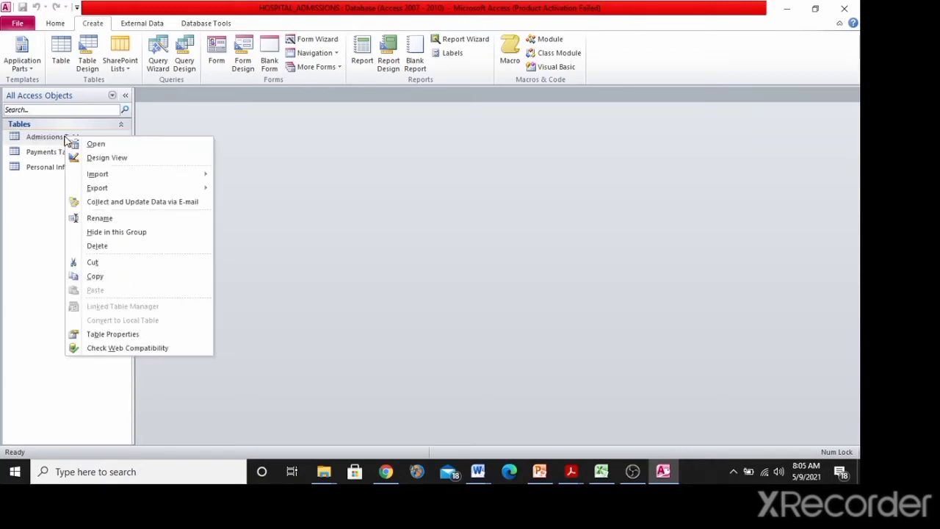
{"action": "left_click", "coordinate": [94, 144]}
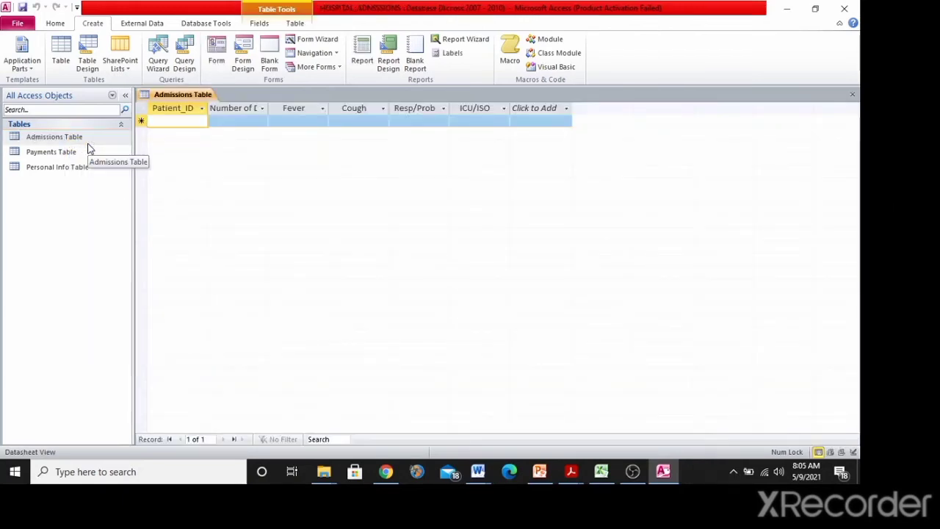
{"action": "double_click", "coordinate": [268, 112]}
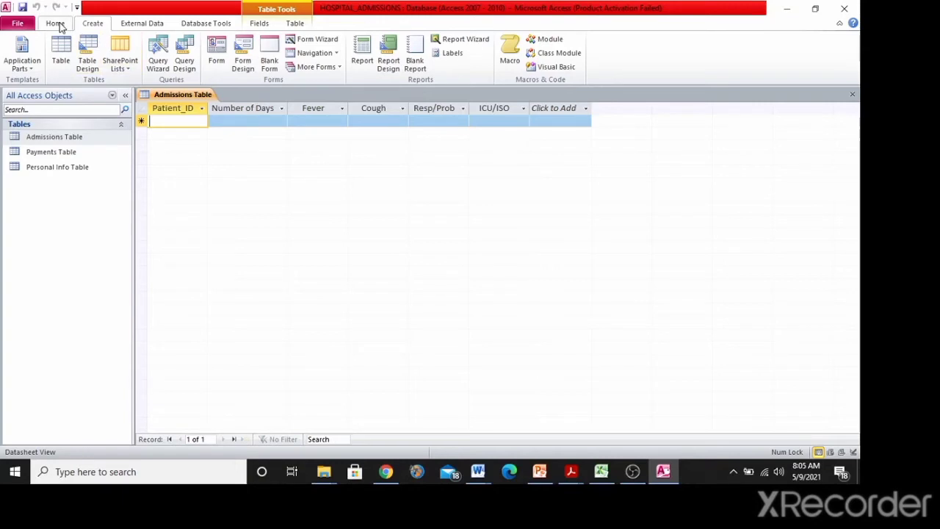
Switch the Admissions Table to Design View
{"action": "left_click", "coordinate": [58, 25]}
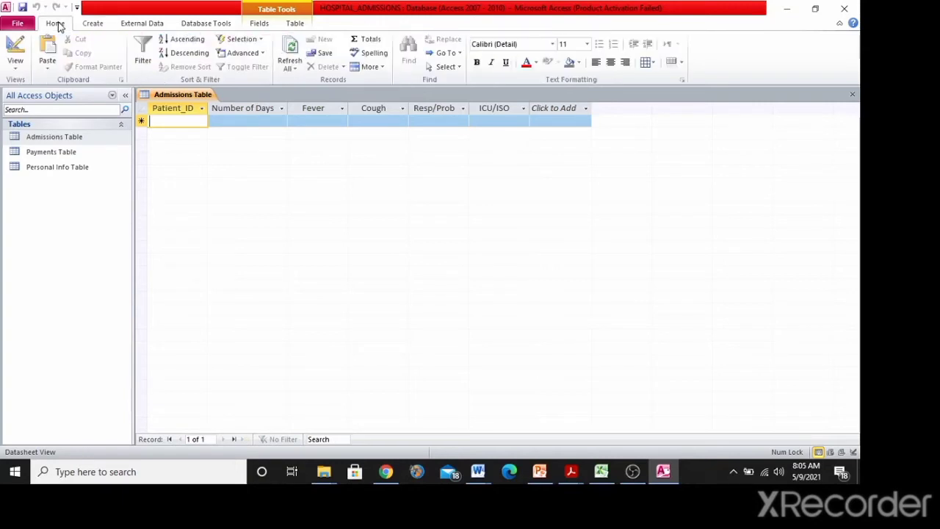
{"action": "left_click", "coordinate": [14, 64]}
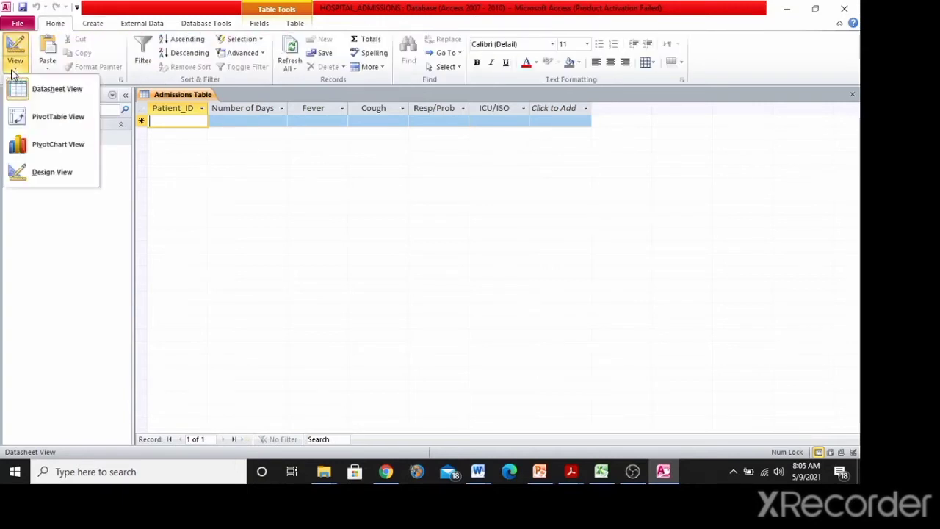
{"action": "left_click", "coordinate": [52, 172]}
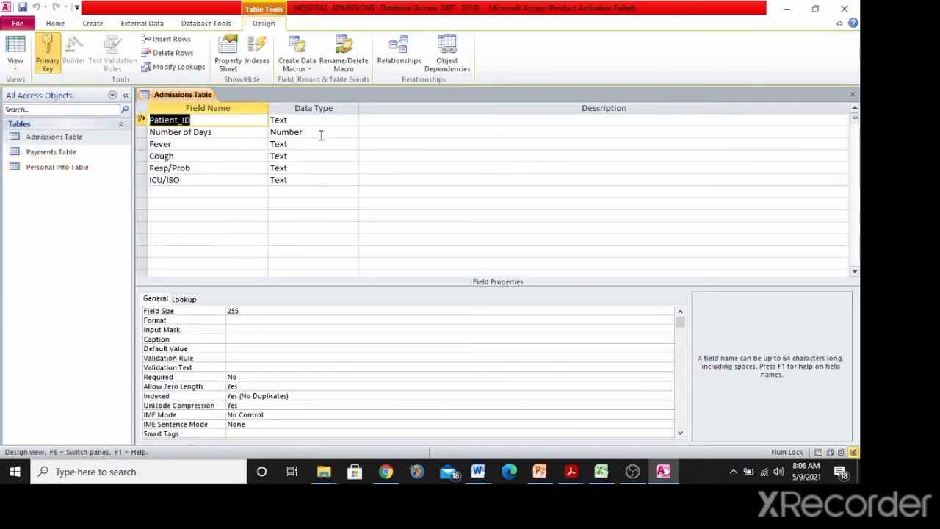
Return the Admissions Table to Datasheet View and open the Payments Table and Personal Info Table alongside it
{"action": "left_click", "coordinate": [16, 66]}
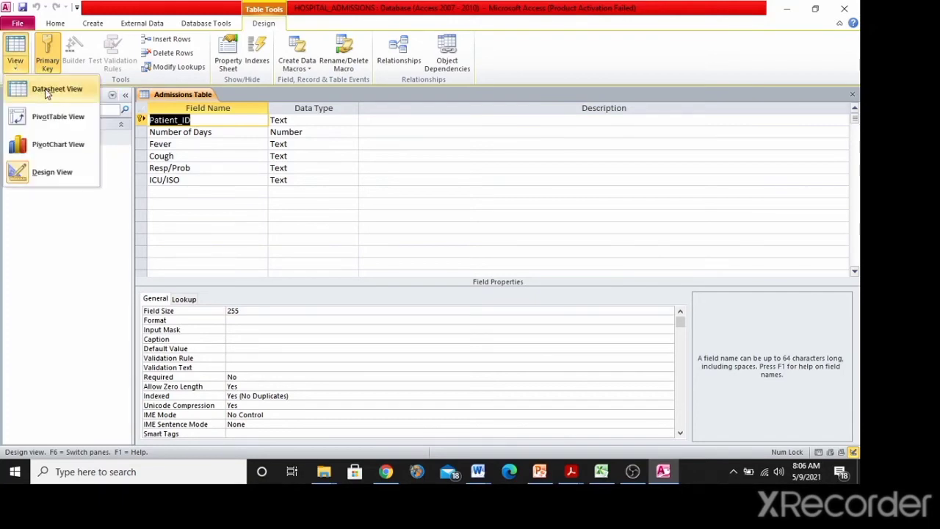
{"action": "left_click", "coordinate": [45, 89]}
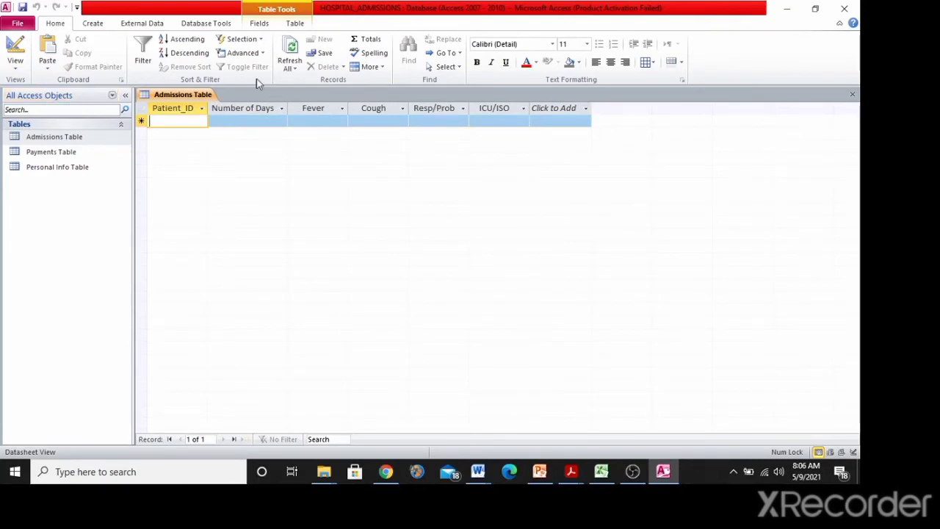
{"action": "left_click", "coordinate": [61, 152]}
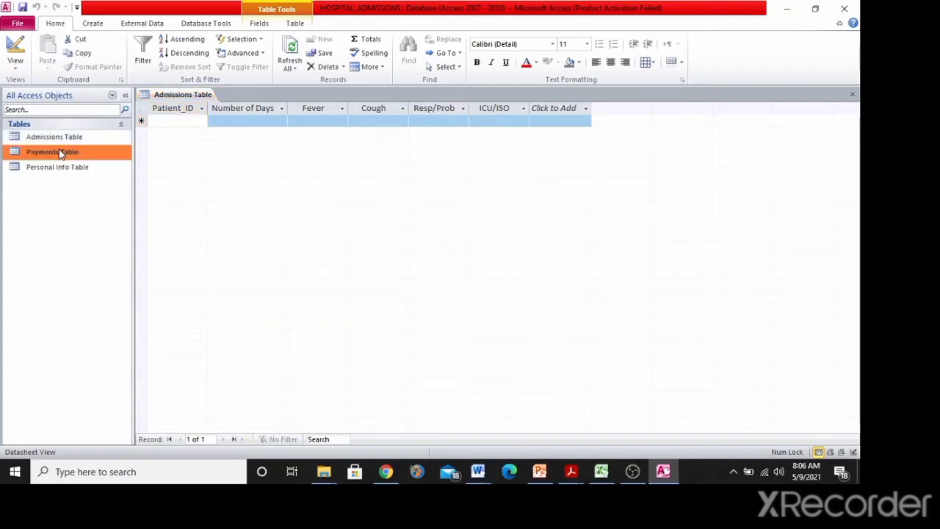
{"action": "right_click", "coordinate": [61, 152]}
{"action": "left_click", "coordinate": [79, 156]}
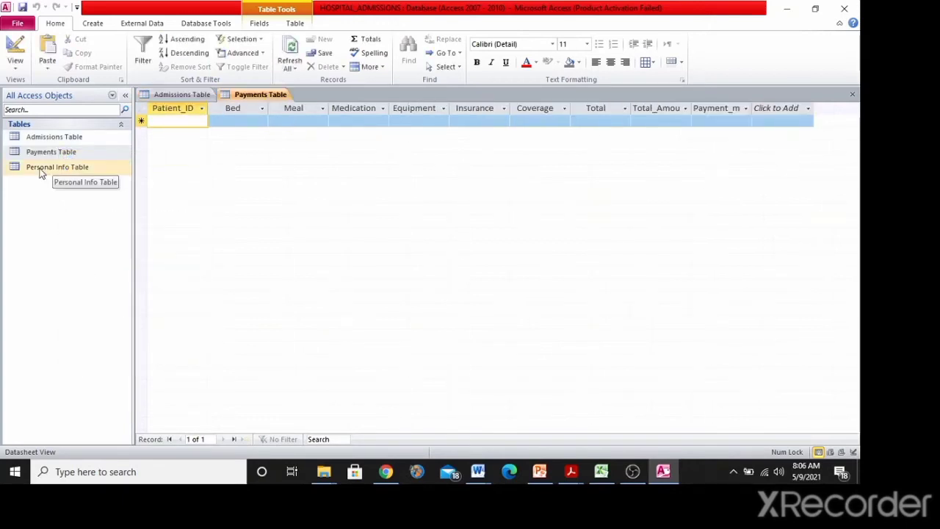
{"action": "left_click", "coordinate": [40, 167]}
{"action": "right_click", "coordinate": [40, 168]}
{"action": "left_click", "coordinate": [68, 177]}
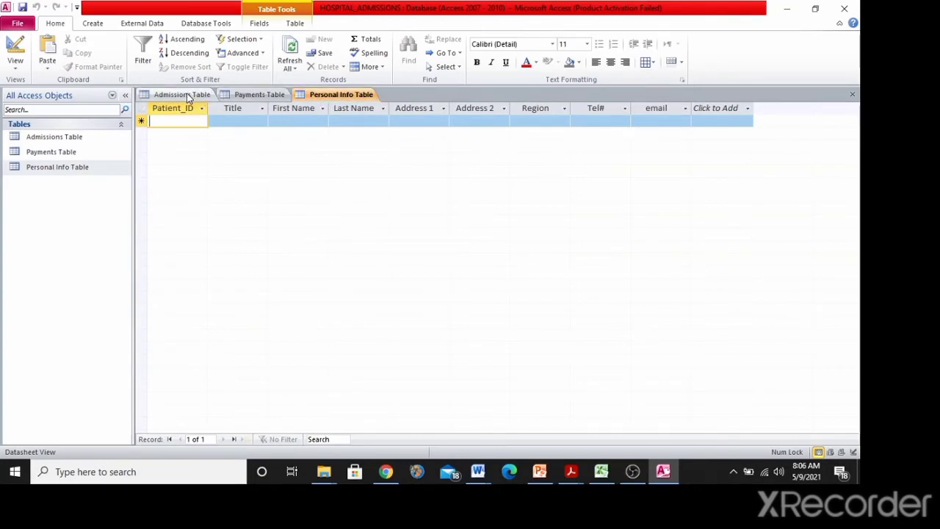
Compare the columns of the Payments Table and Personal Info Table, and check the other open documents
{"action": "left_click", "coordinate": [269, 96]}
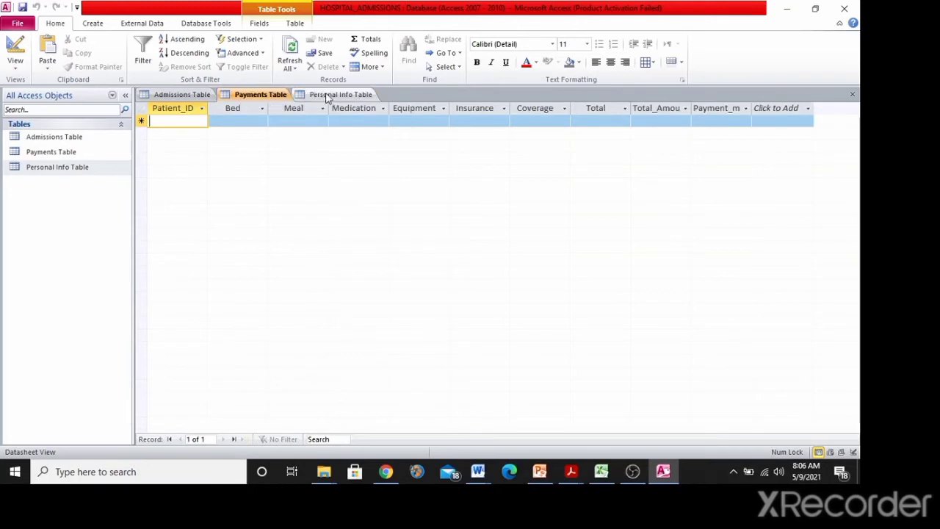
{"action": "left_click", "coordinate": [333, 97]}
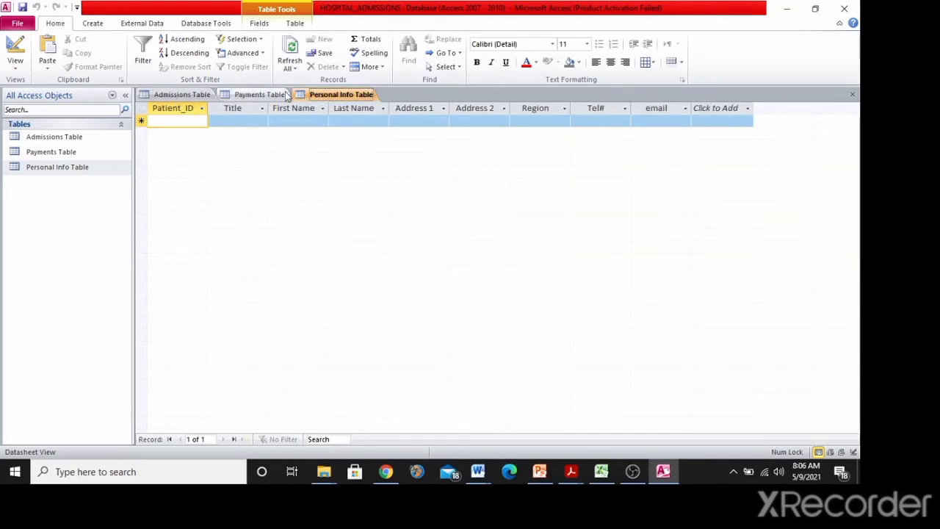
{"action": "left_click", "coordinate": [245, 94]}
{"action": "left_click", "coordinate": [333, 95]}
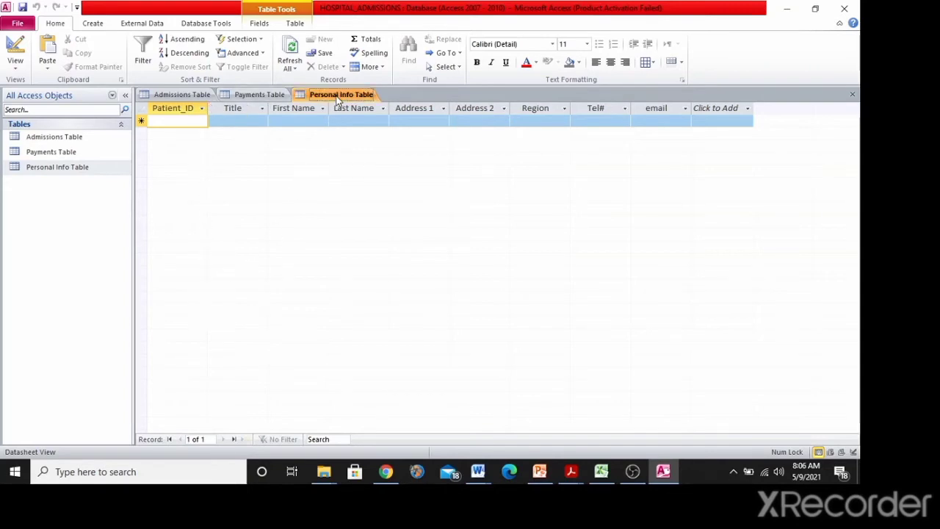
{"action": "key", "text": "alt+Tab"}
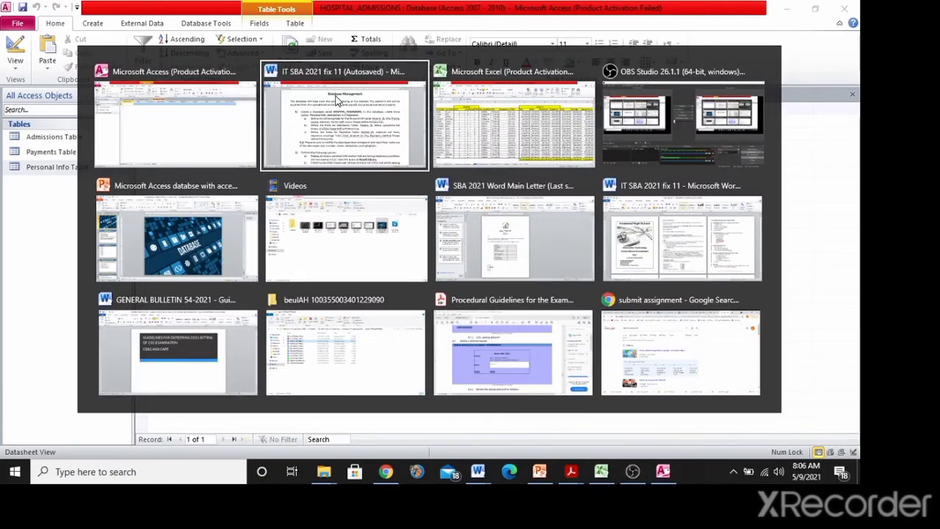
{"action": "key", "text": "alt+Tab"}
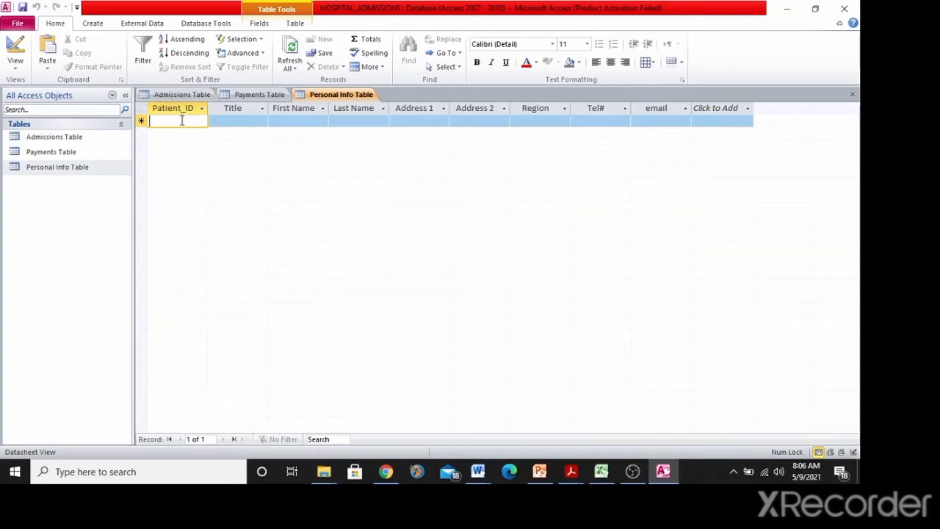
Enter a first record in the Personal Info Table with a patient ID and the title Mr., leaving the remaining fields blank
{"action": "type", "text": "AK"}
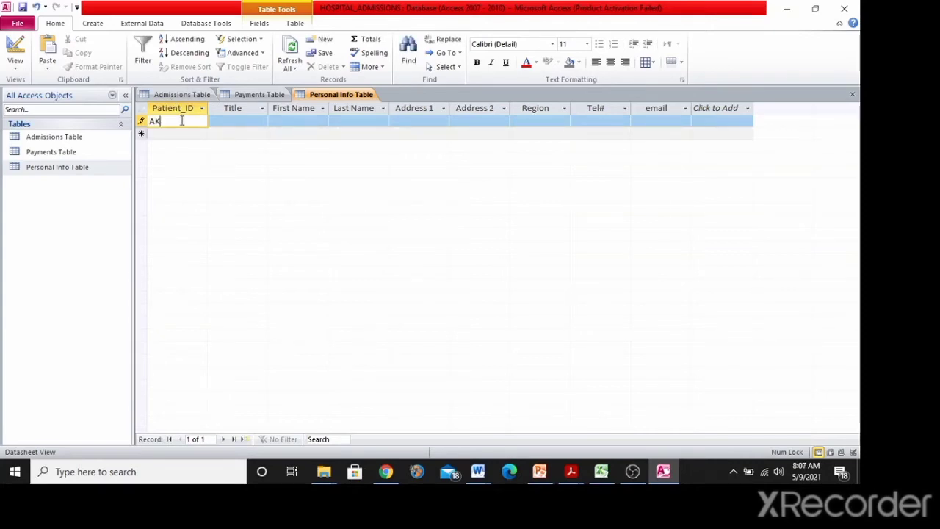
{"action": "type", "text": "101"}
{"action": "key", "text": "Tab"}
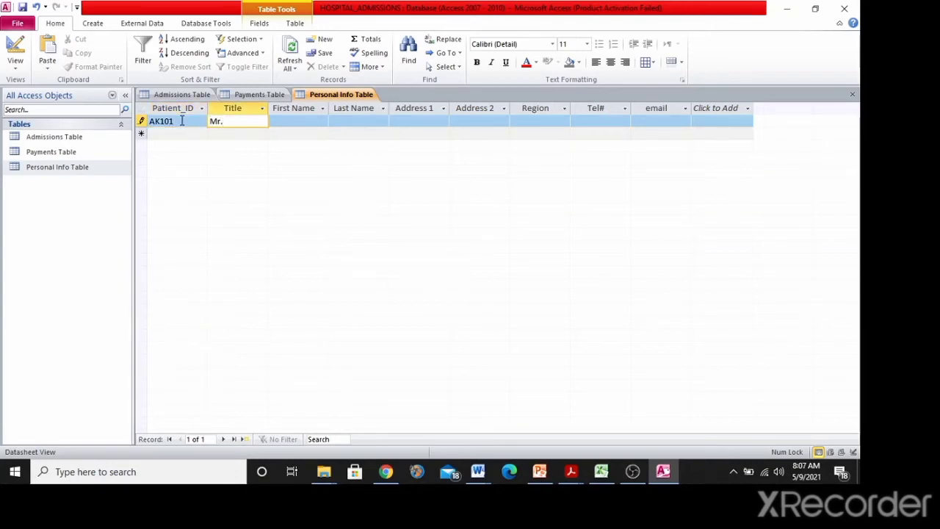
{"action": "type", "text": "Mr."}
{"action": "key", "text": "Tab"}
{"action": "key", "text": "Tab"}
{"action": "key", "text": "Tab"}
{"action": "key", "text": "Tab"}
{"action": "key", "text": "Tab"}
{"action": "key", "text": "Tab"}
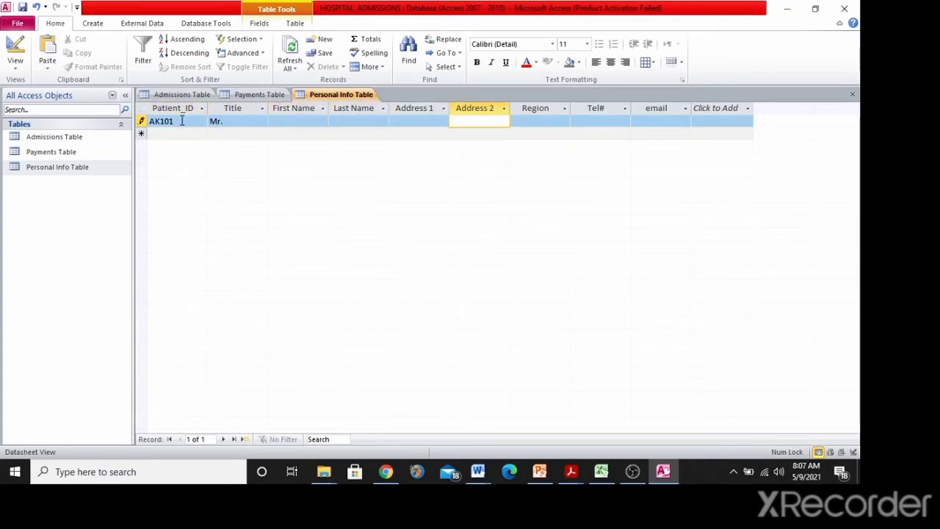
{"action": "key", "text": "Tab"}
{"action": "key", "text": "Tab"}
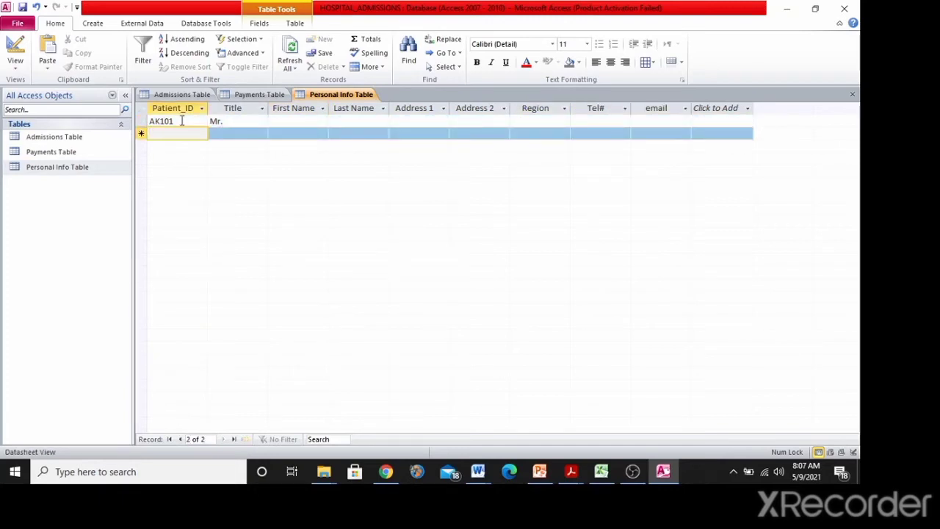
Try to clear the patient ID and title from the first Personal Info Table record
{"action": "right_click", "coordinate": [140, 133]}
{"action": "left_click", "coordinate": [300, 193]}
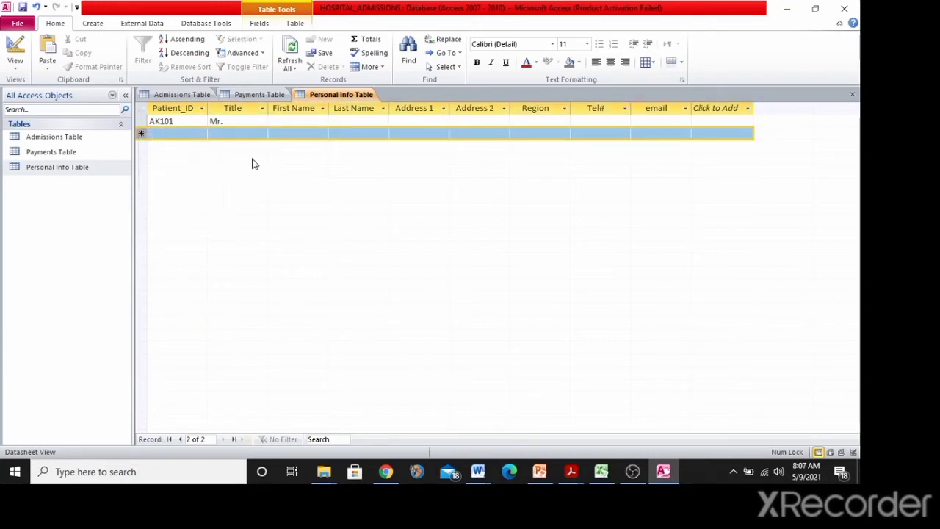
{"action": "left_click", "coordinate": [222, 119]}
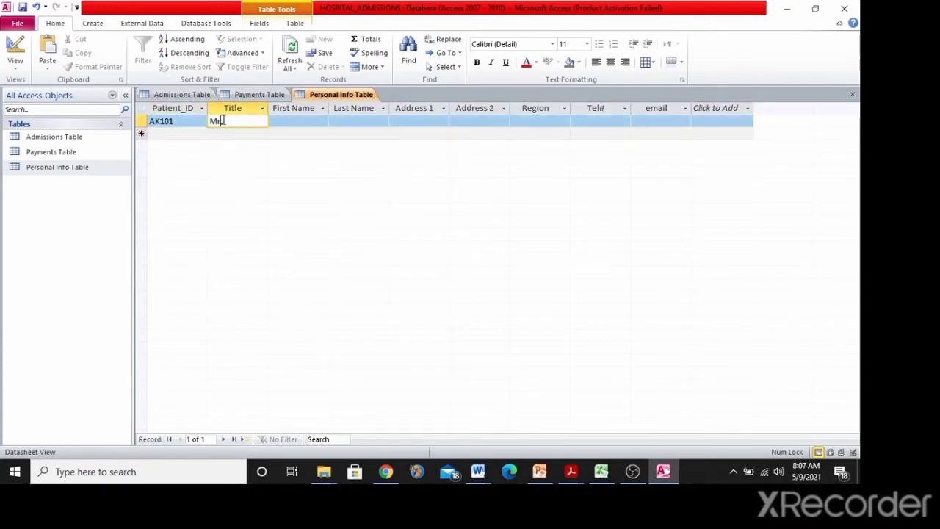
{"action": "left_click_drag", "start_coordinate": [232, 120], "coordinate": [125, 130]}
{"action": "key", "text": "Delete"}
{"action": "key", "text": "Delete"}
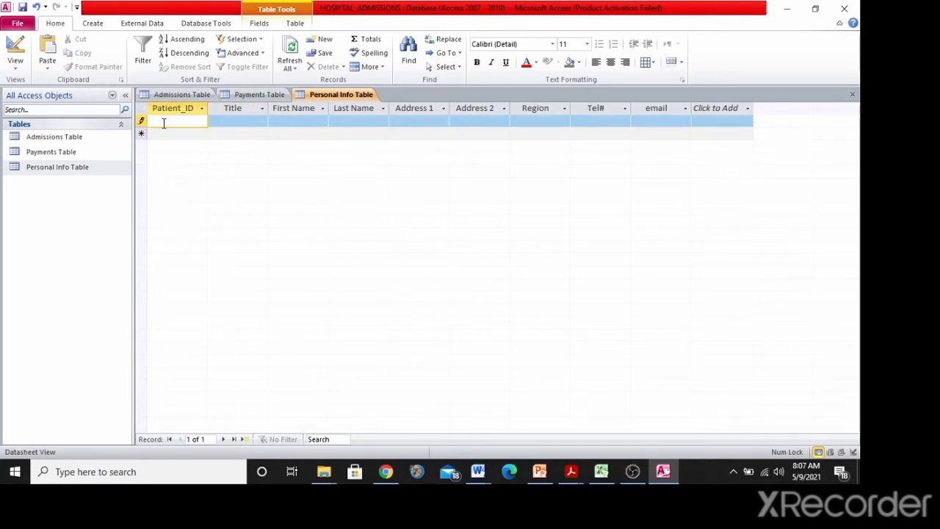
Switch to the Excel workbook and copy the patient IDs in A5:A24 of the Database sheet
{"action": "key", "text": "alt+Tab"}
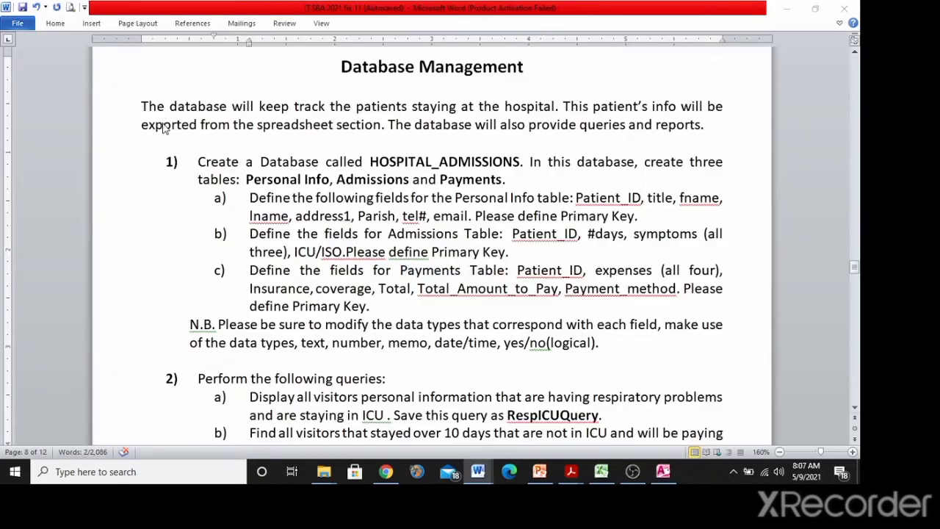
{"action": "key", "text": "alt+Tab"}
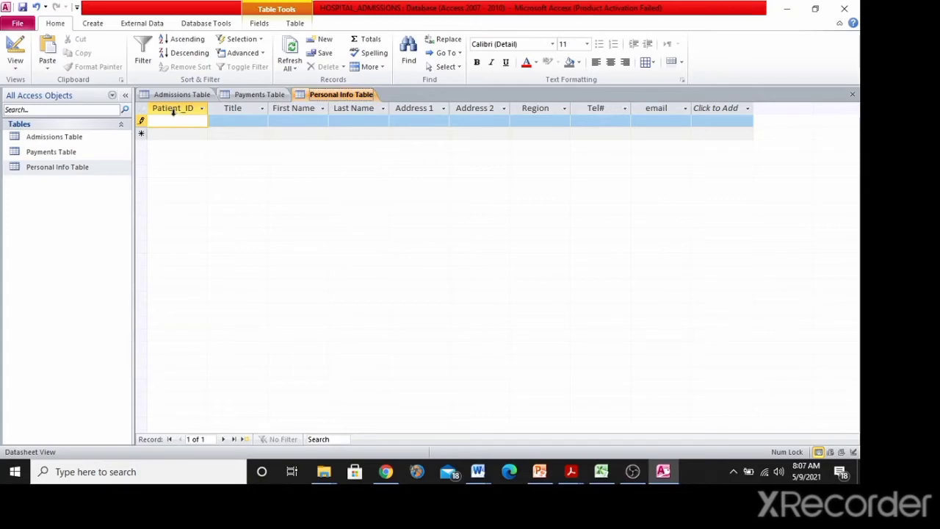
{"action": "key", "text": "alt+Tab"}
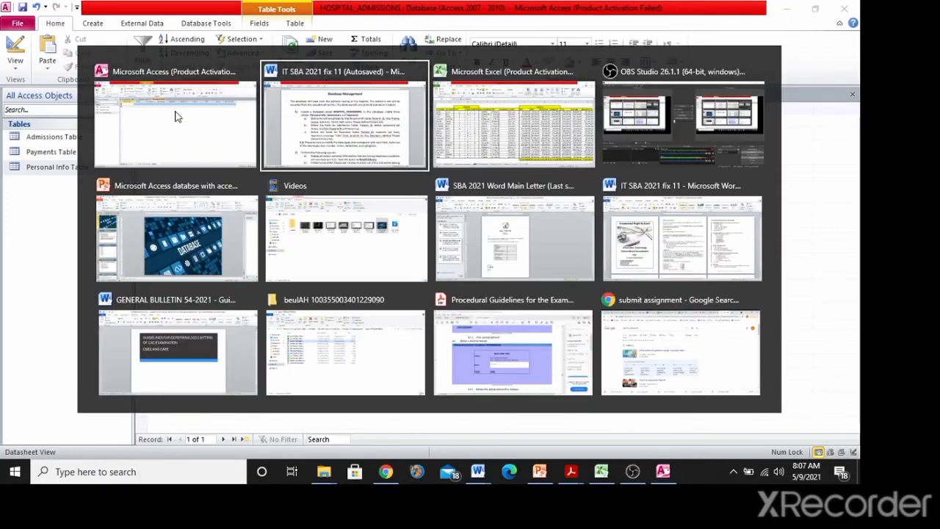
{"action": "key", "text": "alt+Tab"}
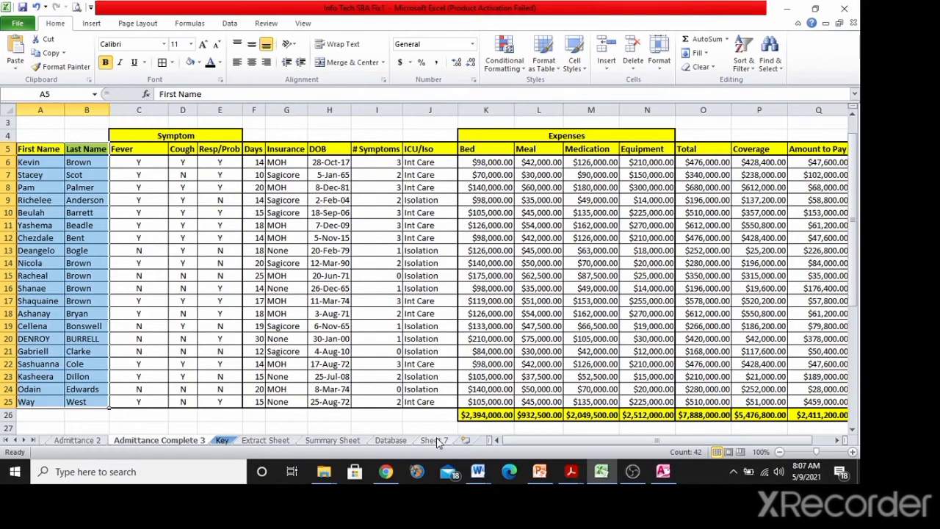
{"action": "left_click", "coordinate": [393, 439]}
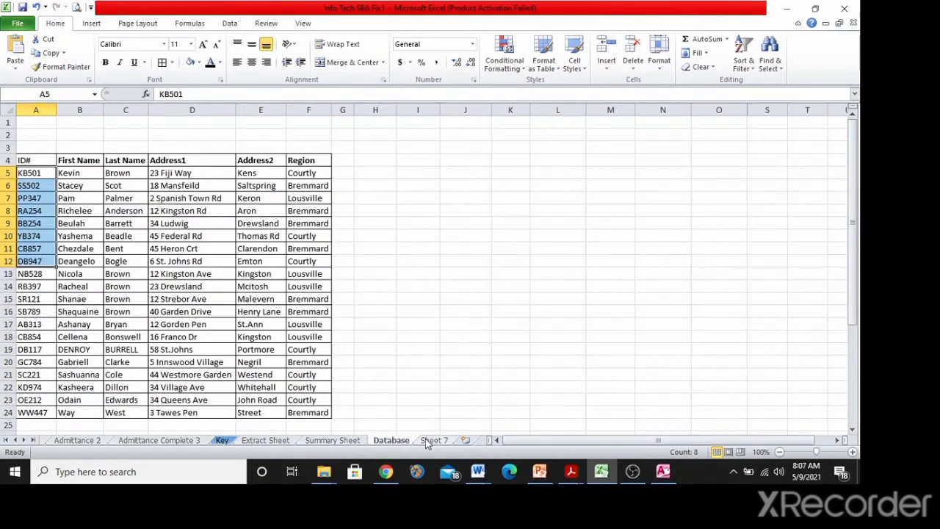
{"action": "left_click", "coordinate": [177, 184]}
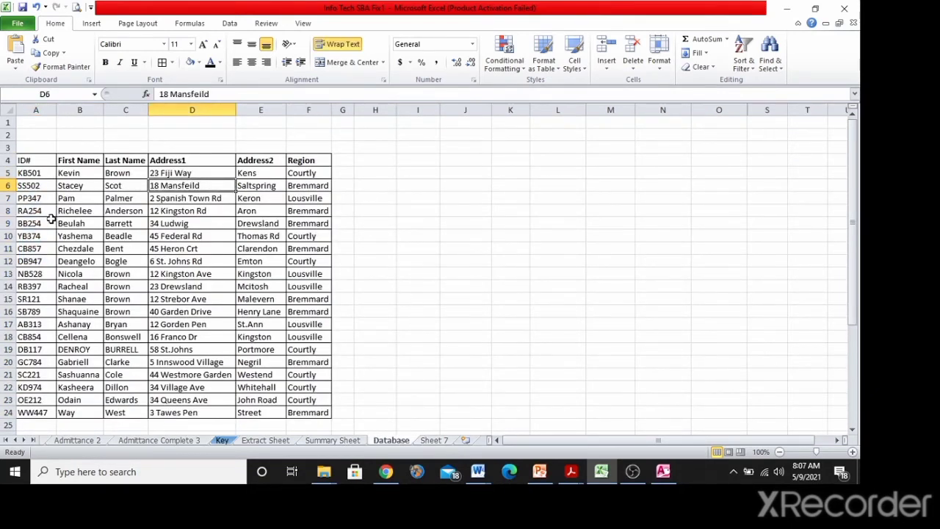
{"action": "left_click", "coordinate": [34, 175]}
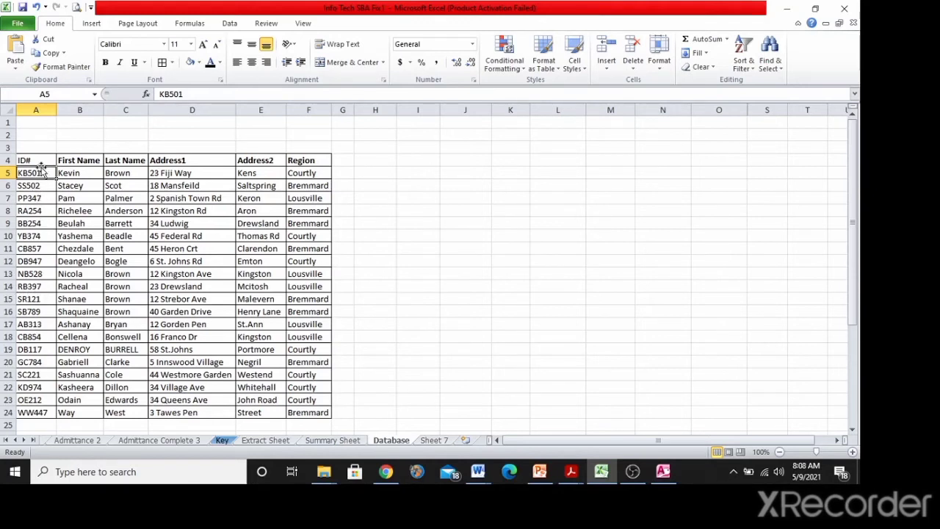
{"action": "left_click_drag", "start_coordinate": [42, 171], "coordinate": [47, 406]}
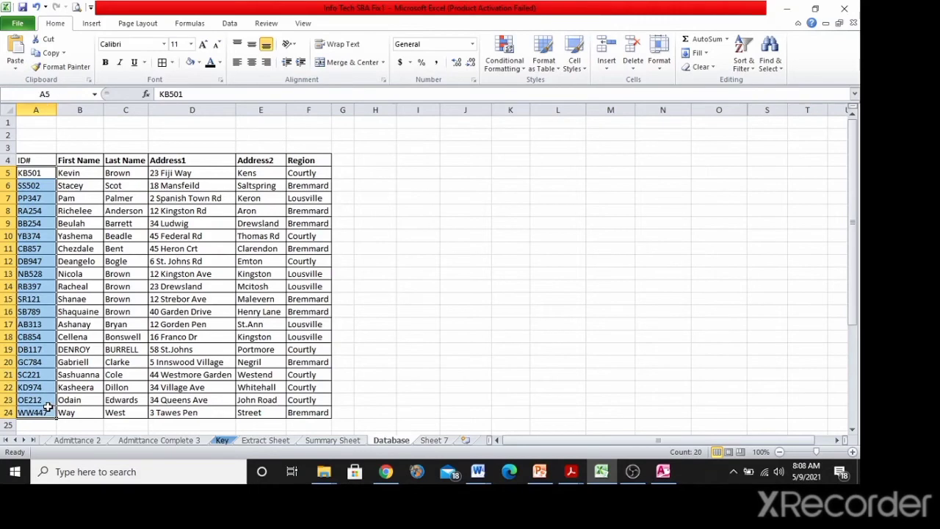
{"action": "left_click", "coordinate": [55, 53]}
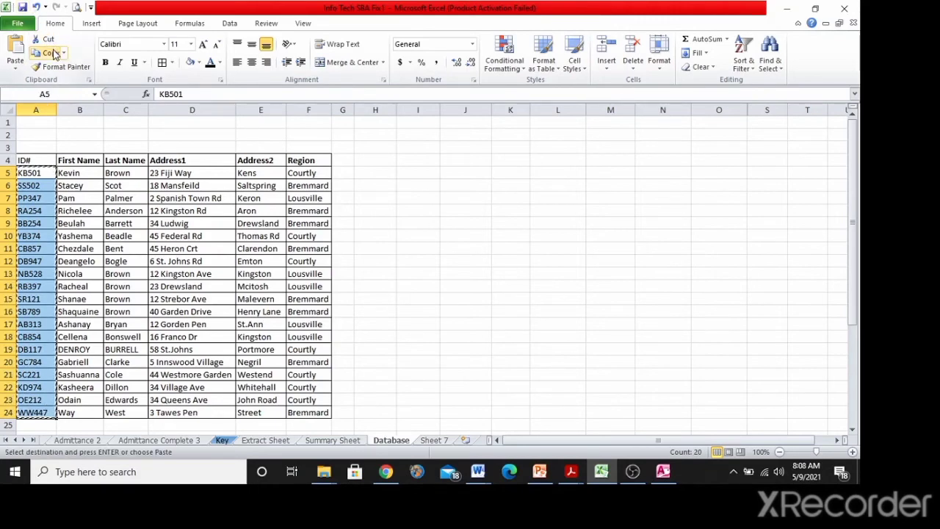
Switch to Access and paste the copied IDs into the Patient_ID column of the Personal Info Table, accepting the 20 records
{"action": "key", "text": "alt+Tab"}
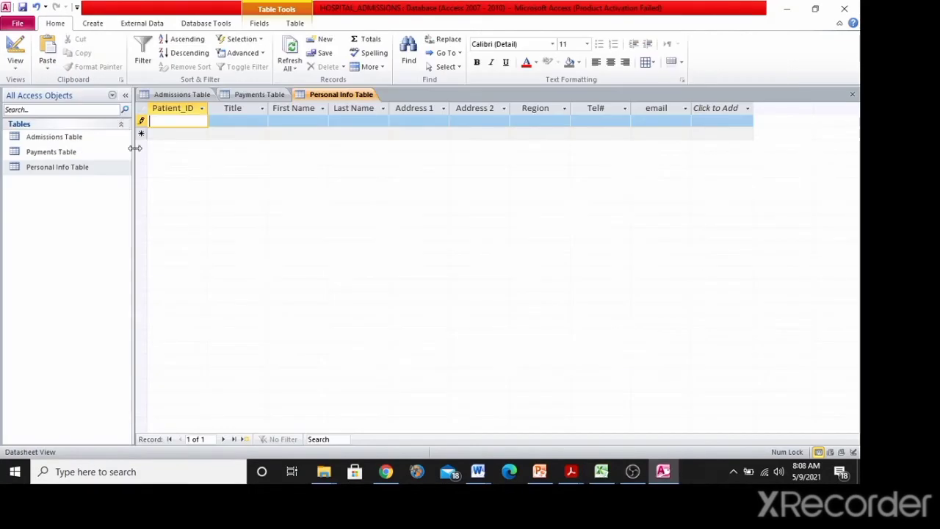
{"action": "left_click", "coordinate": [171, 106]}
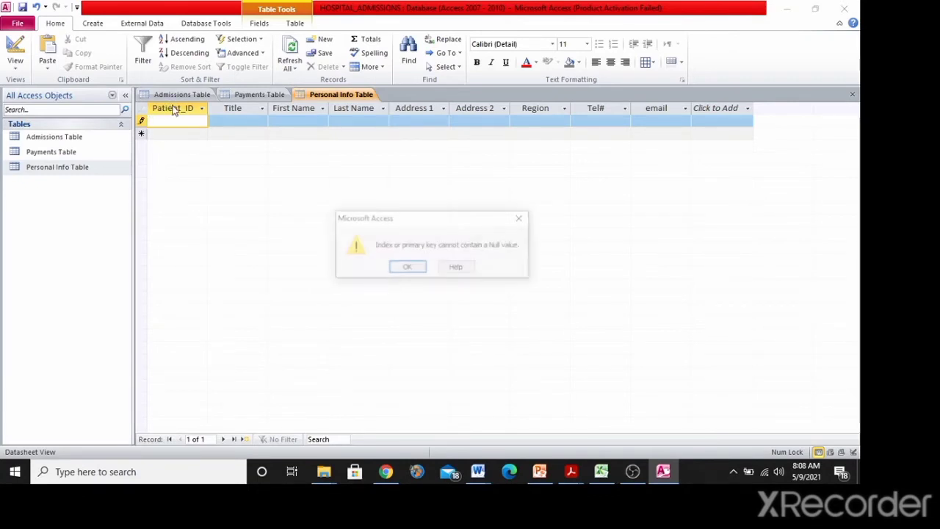
{"action": "left_click", "coordinate": [522, 219]}
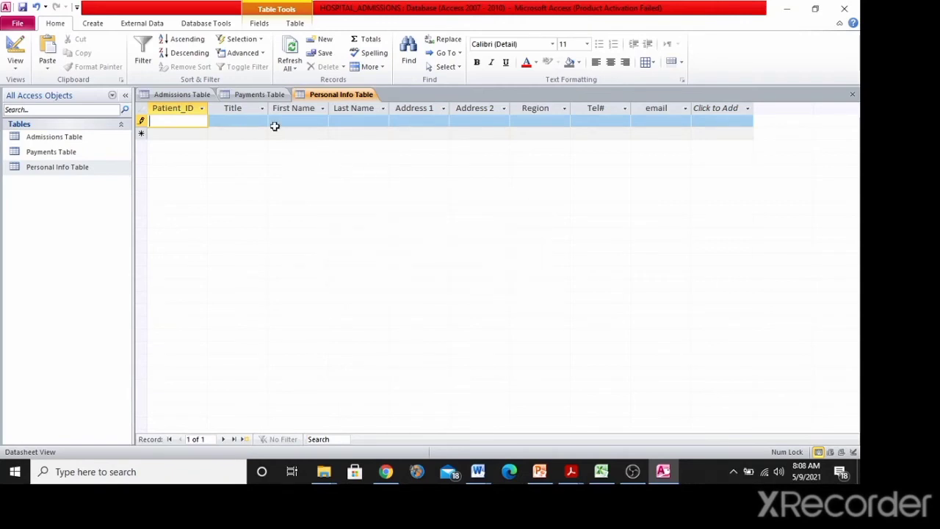
{"action": "left_click", "coordinate": [171, 108]}
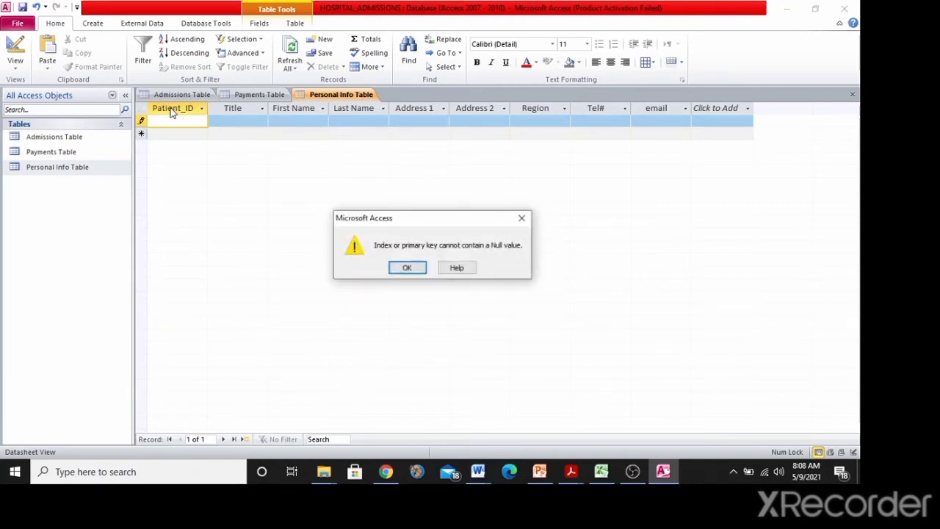
{"action": "left_click", "coordinate": [522, 219]}
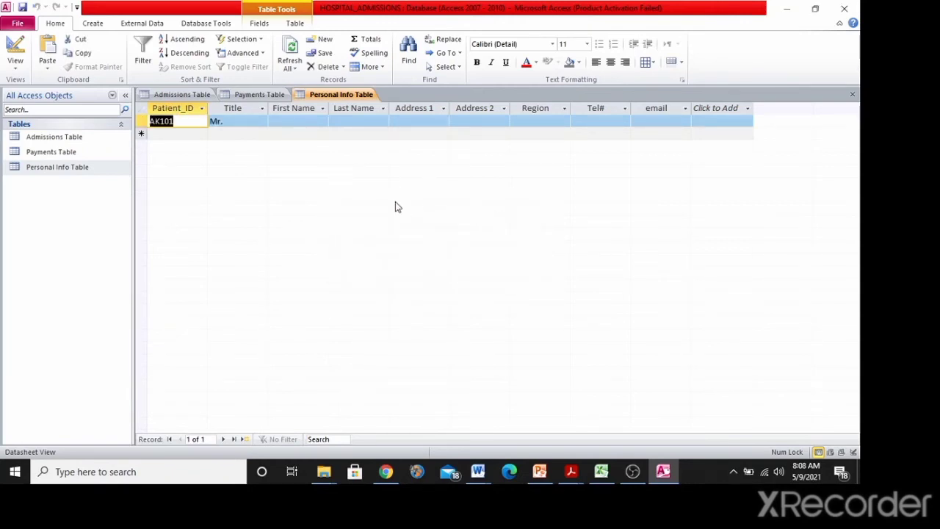
{"action": "right_click", "coordinate": [177, 109]}
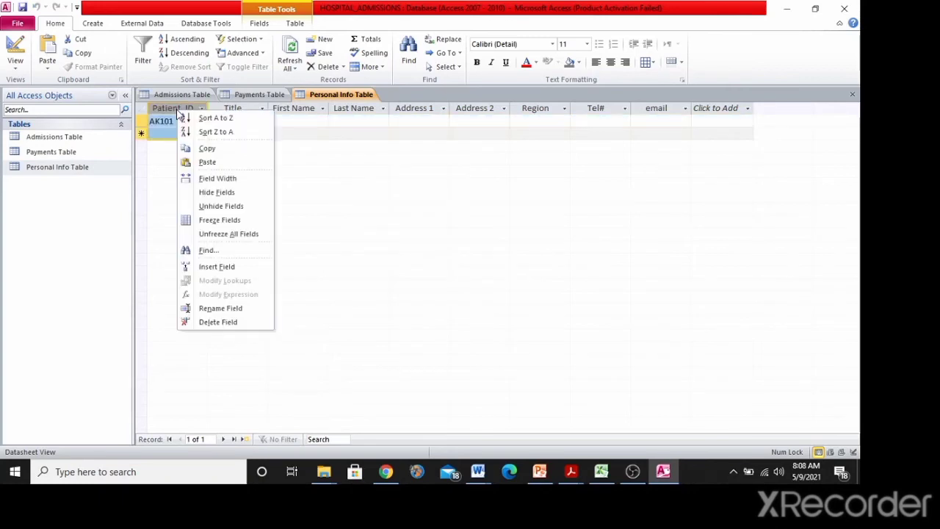
{"action": "left_click", "coordinate": [208, 162]}
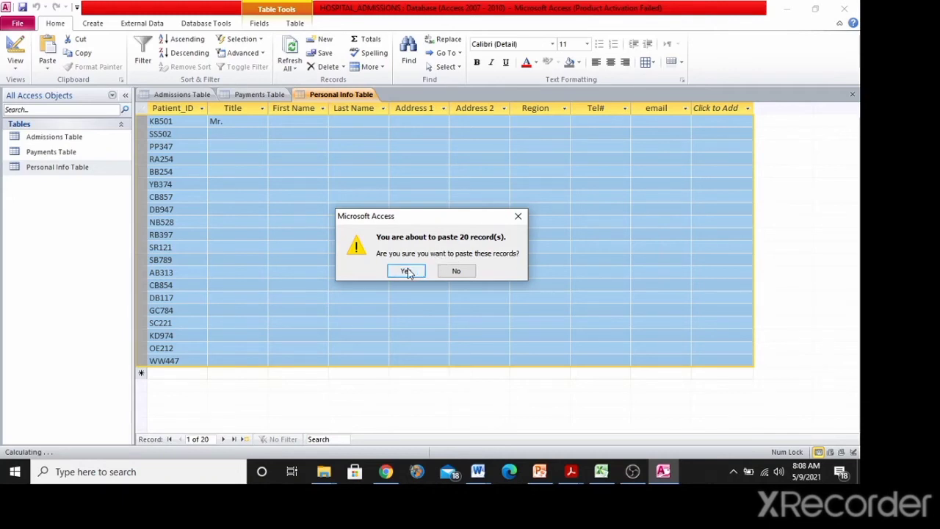
{"action": "left_click", "coordinate": [406, 271]}
{"action": "left_click", "coordinate": [235, 172]}
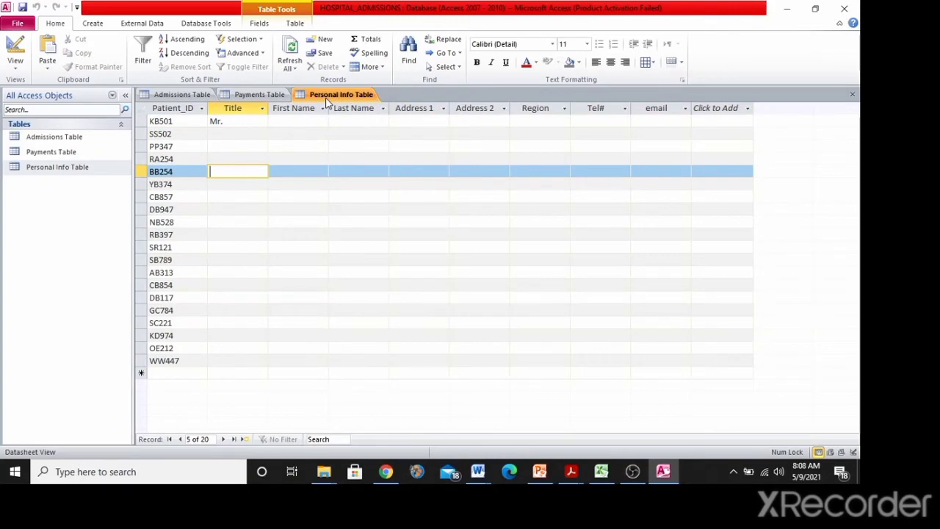
Switch to the Excel workbook and copy the first names in B5:B24 of the Database sheet
{"action": "key", "text": "alt+Tab"}
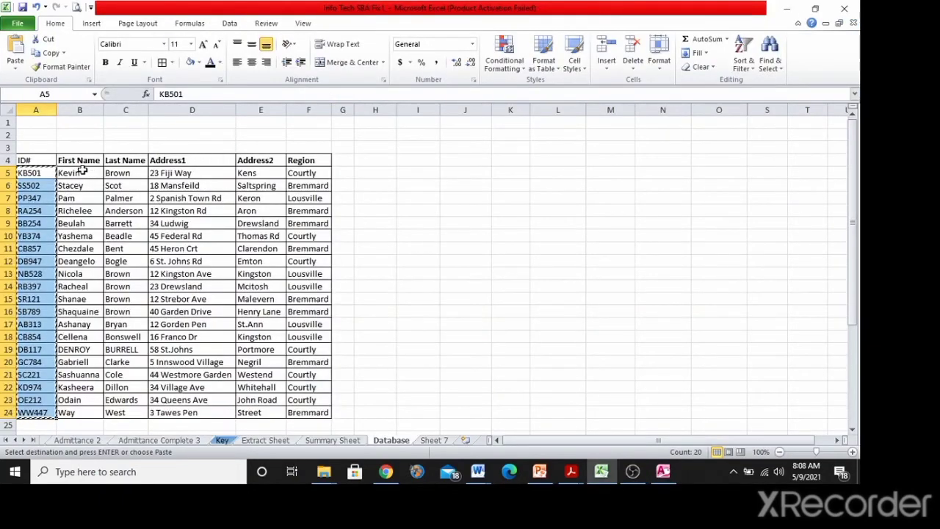
{"action": "left_click_drag", "start_coordinate": [83, 172], "coordinate": [92, 412]}
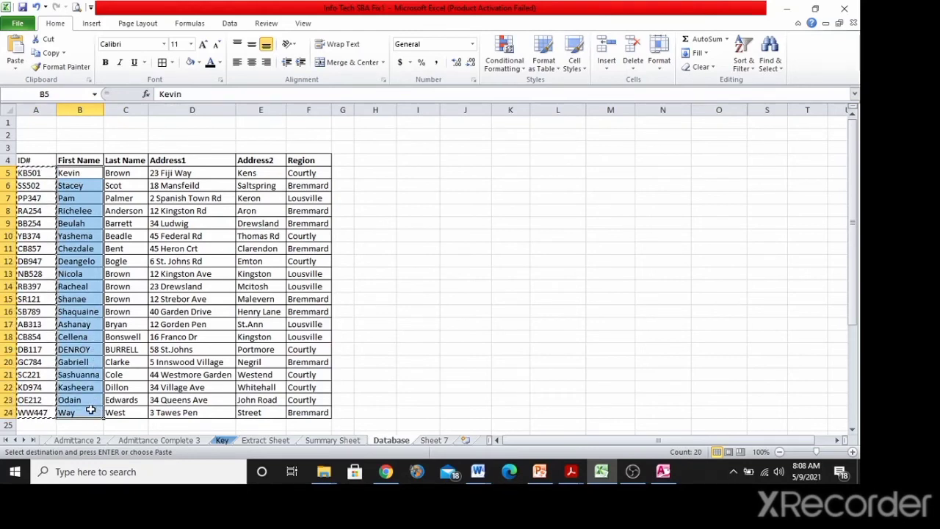
{"action": "left_click", "coordinate": [50, 53]}
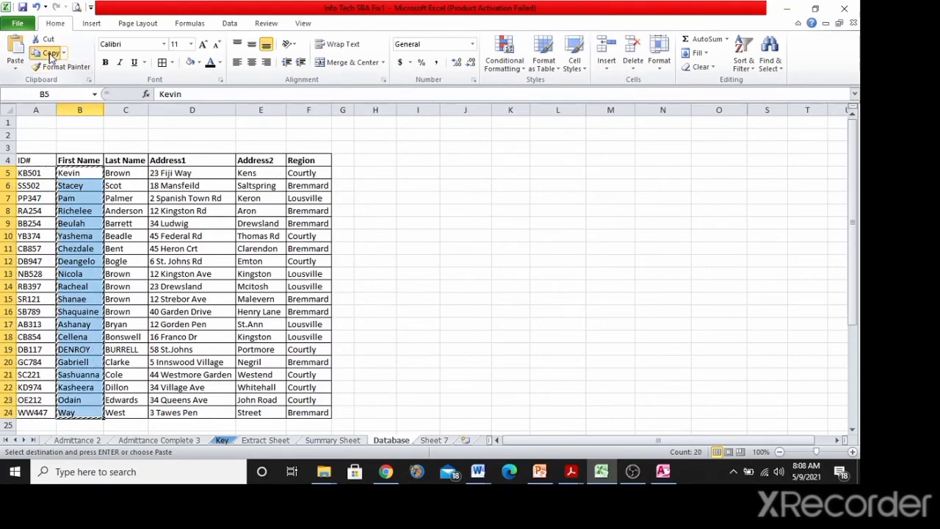
Switch to Access and paste the copied names into the First Name column of the Personal Info Table, accepting the 20 records
{"action": "key", "text": "alt+Tab"}
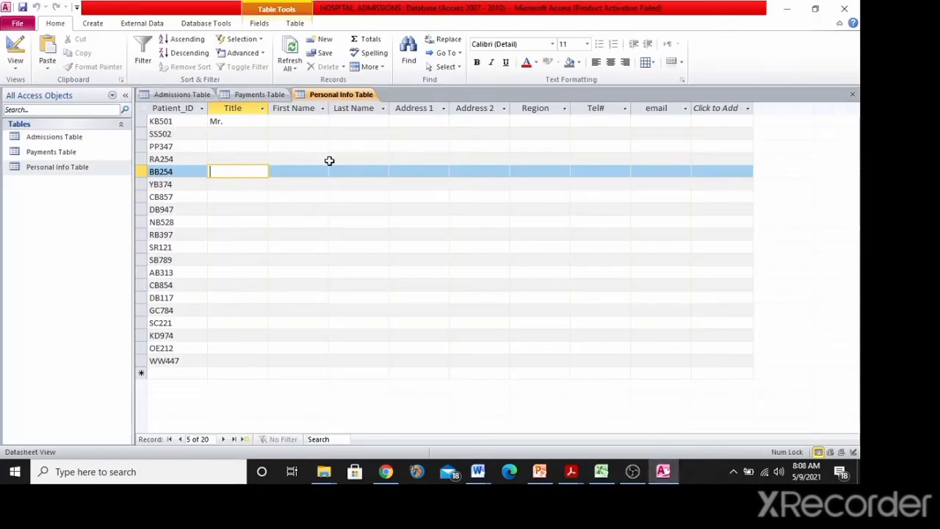
{"action": "left_click", "coordinate": [293, 107]}
{"action": "right_click", "coordinate": [296, 111]}
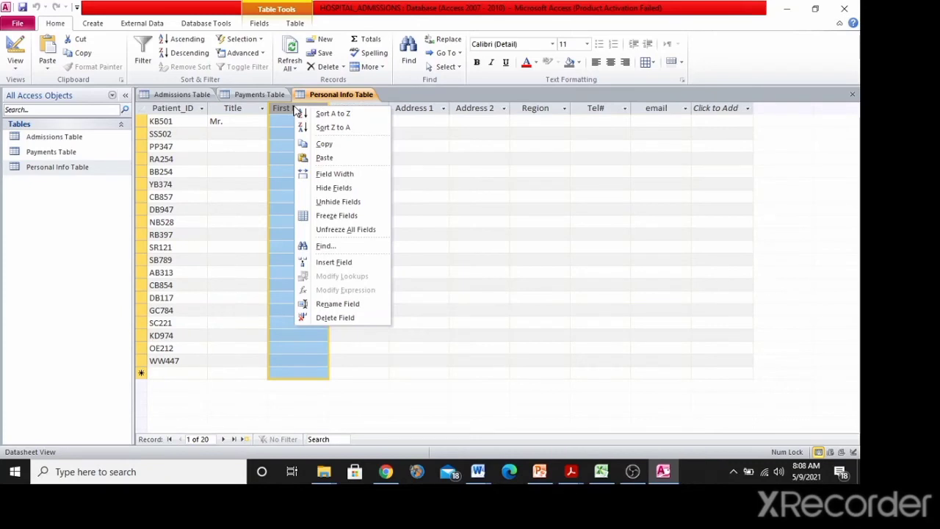
{"action": "left_click", "coordinate": [324, 157]}
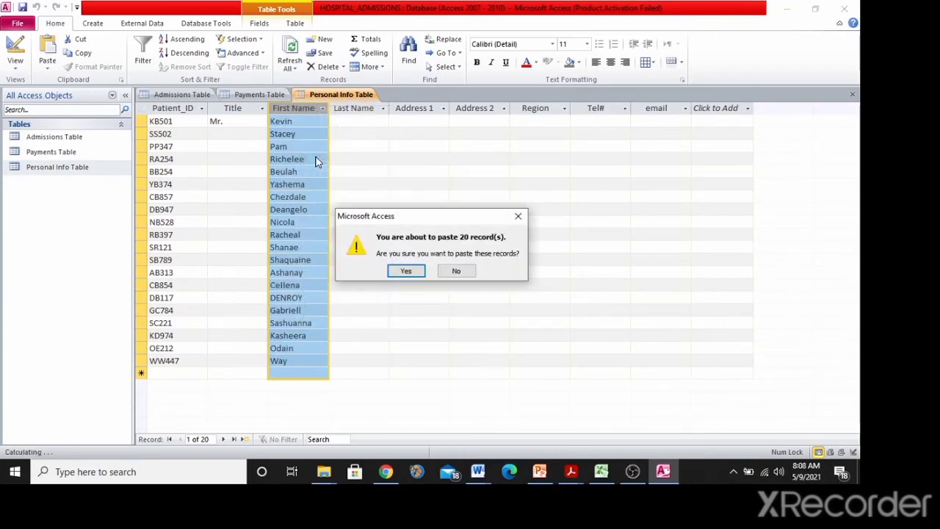
{"action": "left_click", "coordinate": [403, 270]}
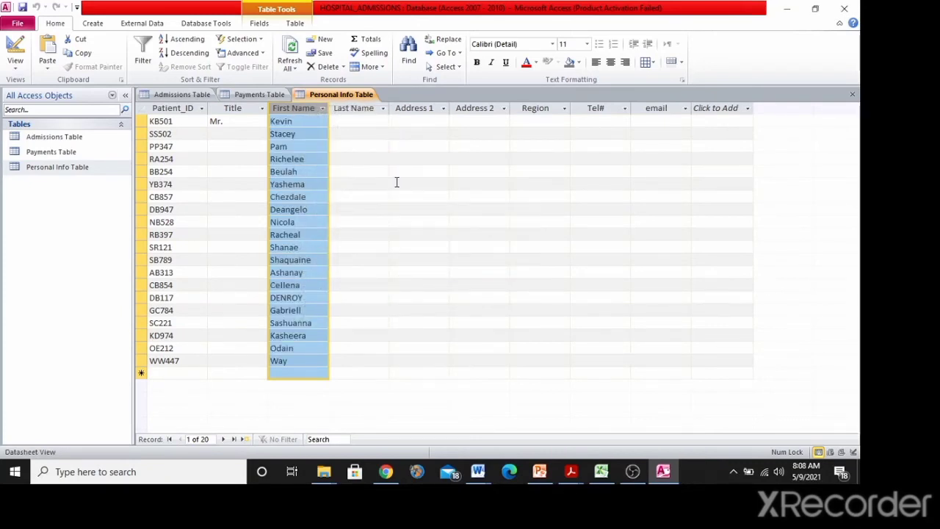
{"action": "left_click", "coordinate": [397, 181]}
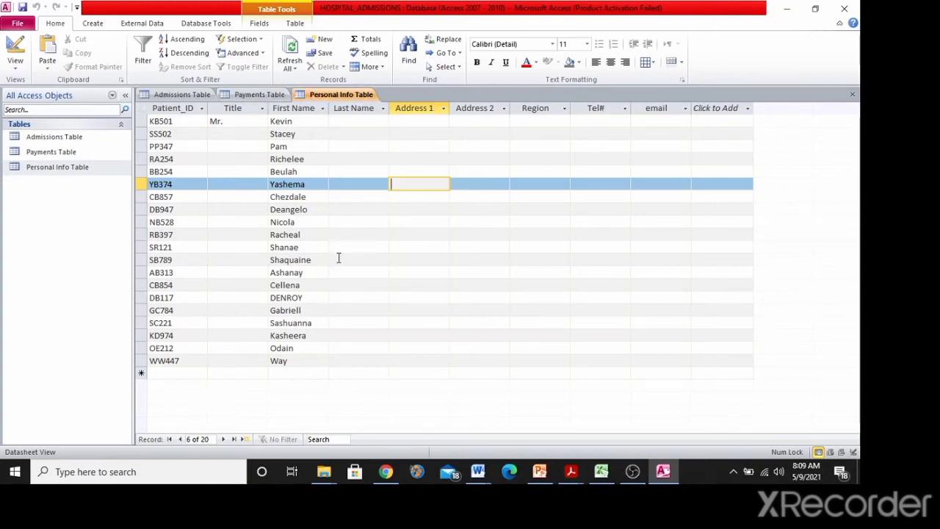
Switch to Excel and copy the patient IDs in A5:A24 of the Database sheet again
{"action": "key", "text": "alt+Tab"}
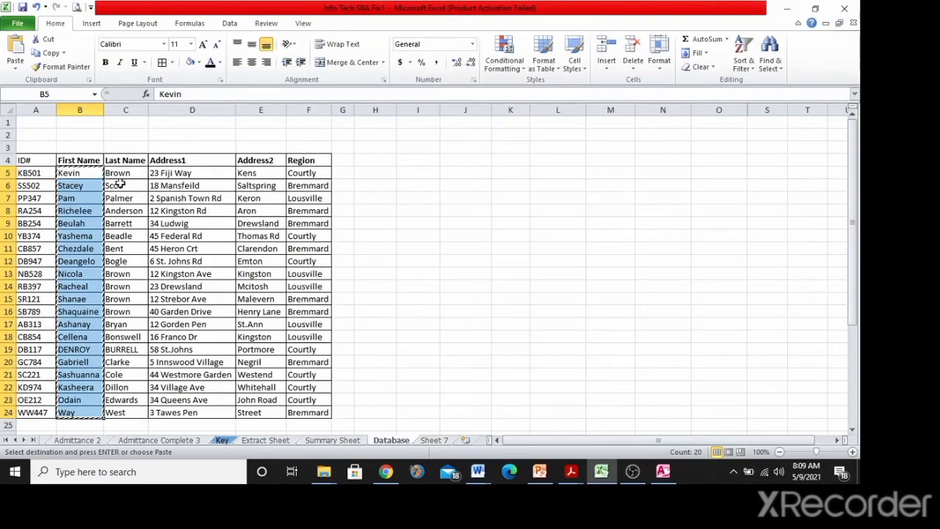
{"action": "left_click", "coordinate": [37, 172]}
{"action": "left_click_drag", "start_coordinate": [38, 171], "coordinate": [33, 412]}
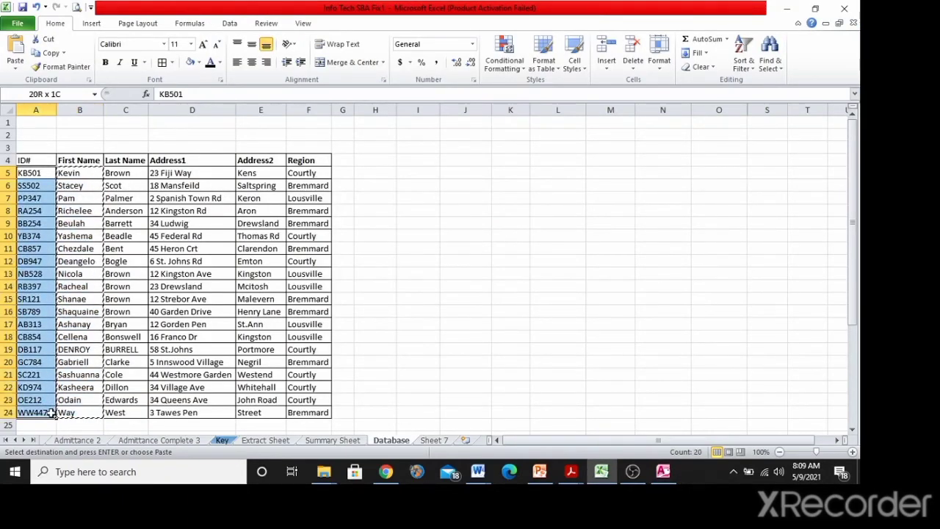
{"action": "left_click", "coordinate": [48, 53]}
Switch to Access and paste the copied IDs into the Patient_ID column of the Payments Table, accepting the 20 records
{"action": "key", "text": "alt+Tab"}
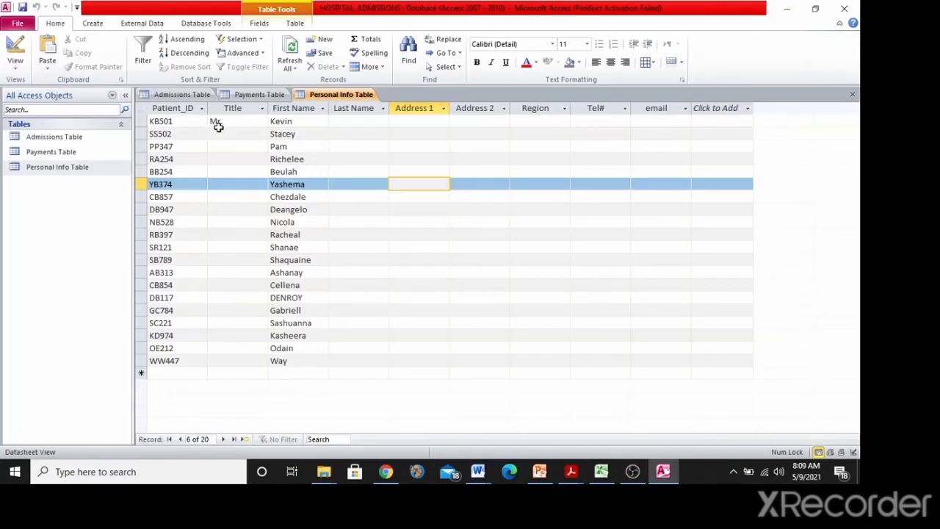
{"action": "left_click", "coordinate": [251, 95]}
{"action": "left_click", "coordinate": [169, 108]}
{"action": "right_click", "coordinate": [169, 111]}
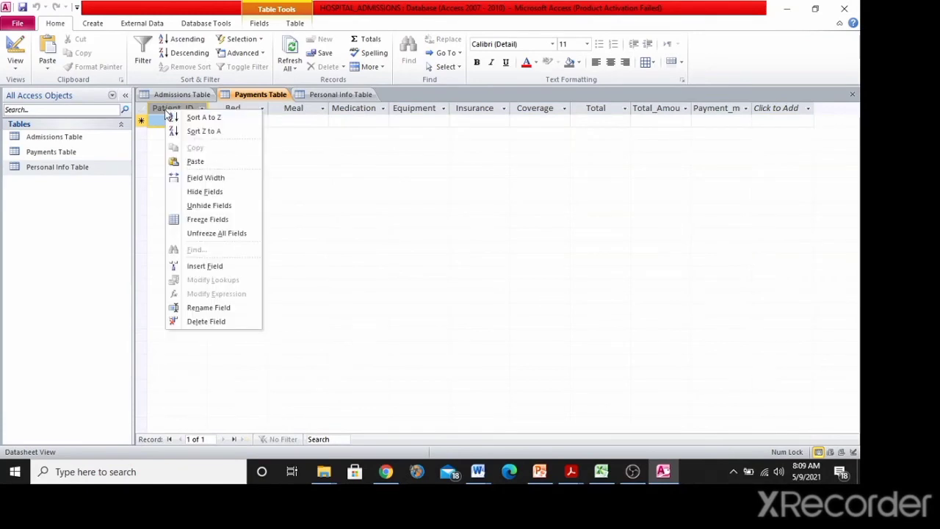
{"action": "left_click", "coordinate": [194, 161]}
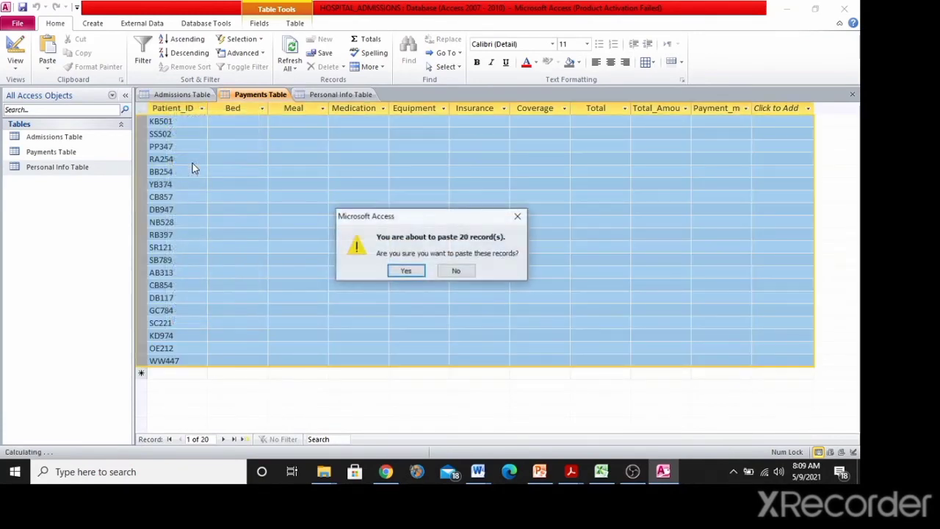
{"action": "left_click", "coordinate": [415, 271]}
Paste the same patient IDs into the Patient_ID column of the Admissions Table, accepting the 20 records
{"action": "left_click", "coordinate": [182, 95]}
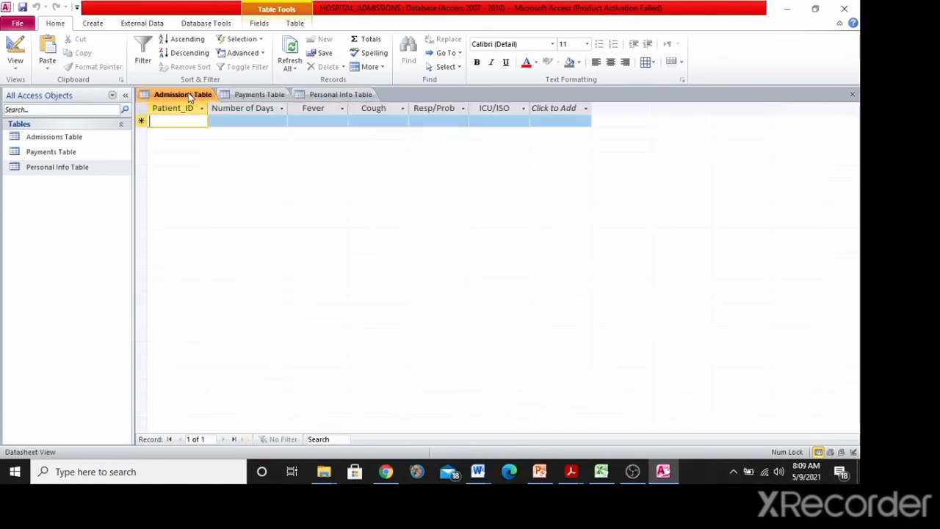
{"action": "left_click", "coordinate": [176, 110]}
{"action": "right_click", "coordinate": [176, 110]}
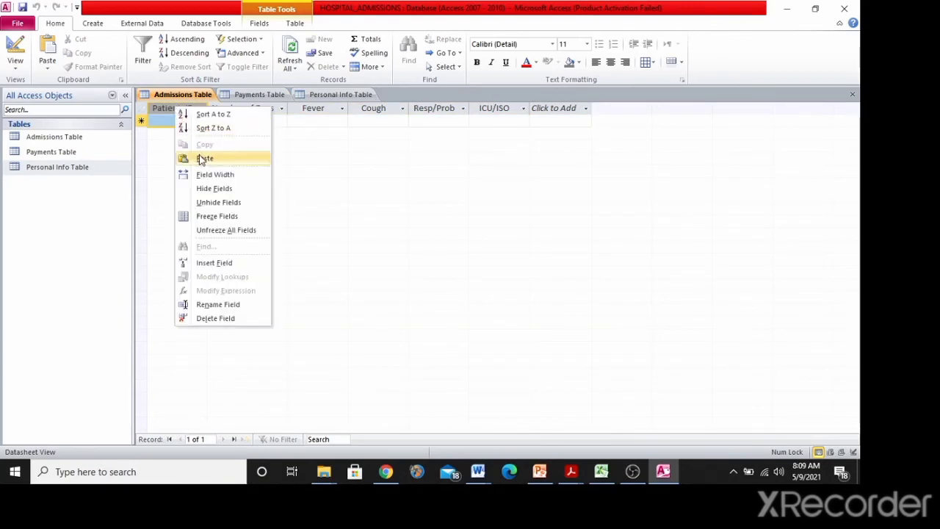
{"action": "left_click", "coordinate": [199, 156]}
{"action": "left_click", "coordinate": [406, 270]}
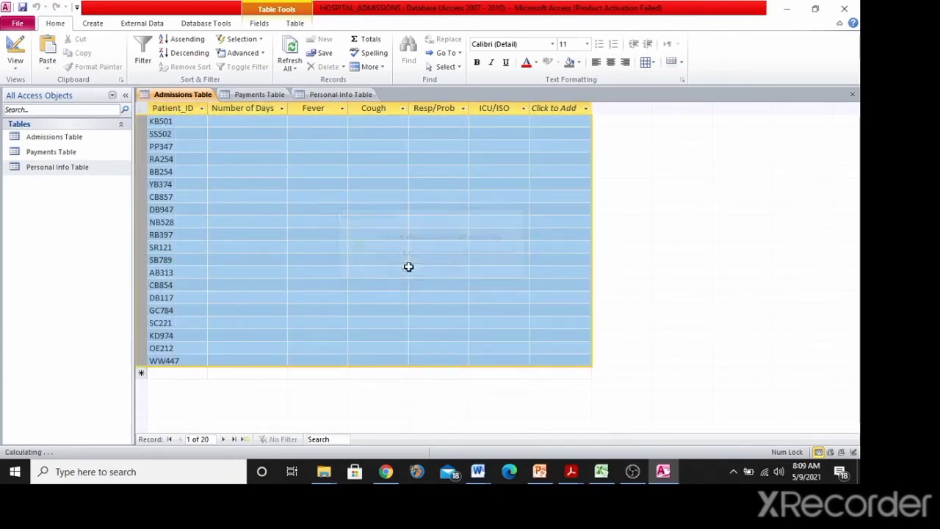
{"action": "left_click", "coordinate": [277, 120]}
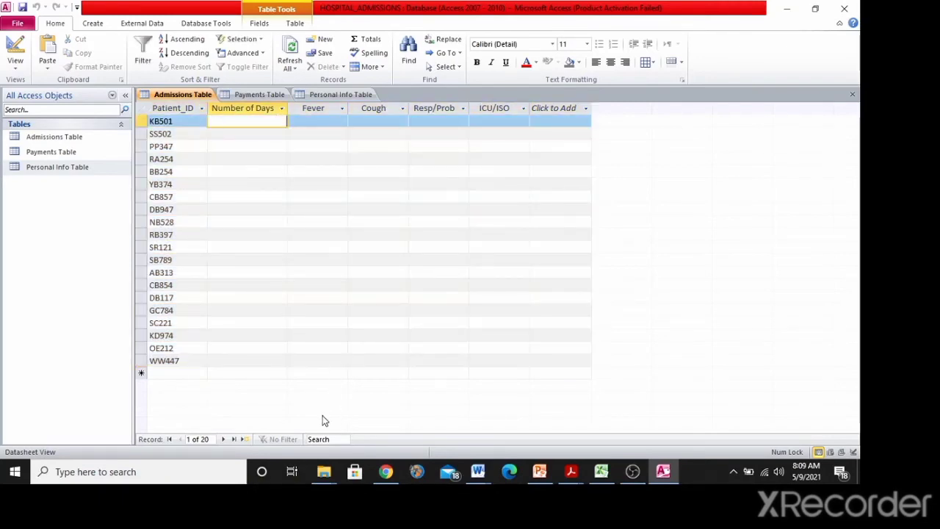
Examine the Database and Admittance Complete 3 sheets in Excel against the Admissions, Payments and Personal Info tables in Access
{"action": "key", "text": "alt+Tab"}
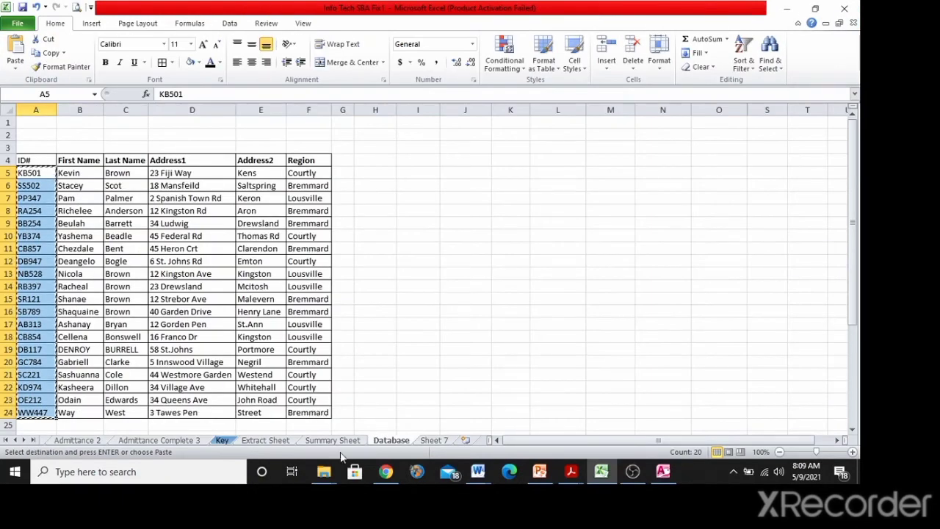
{"action": "left_click", "coordinate": [165, 440]}
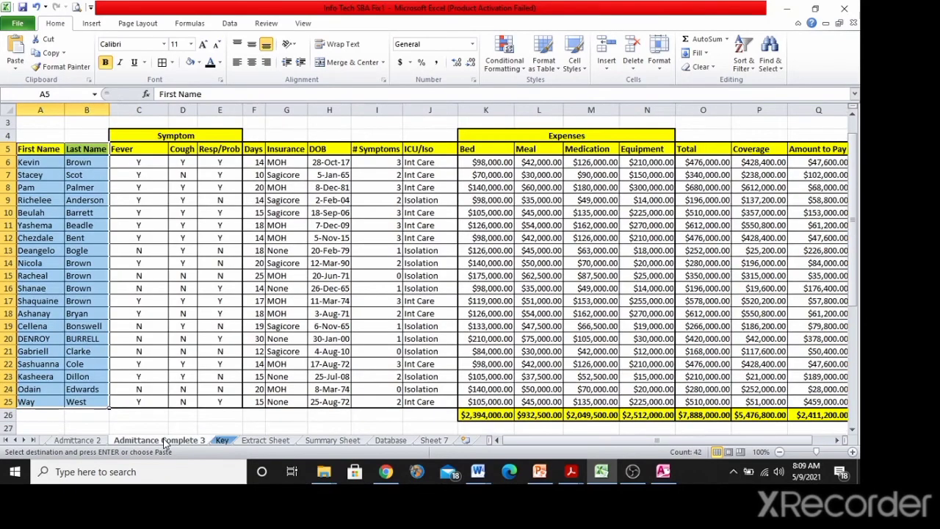
{"action": "left_click", "coordinate": [343, 441]}
{"action": "left_click", "coordinate": [383, 441]}
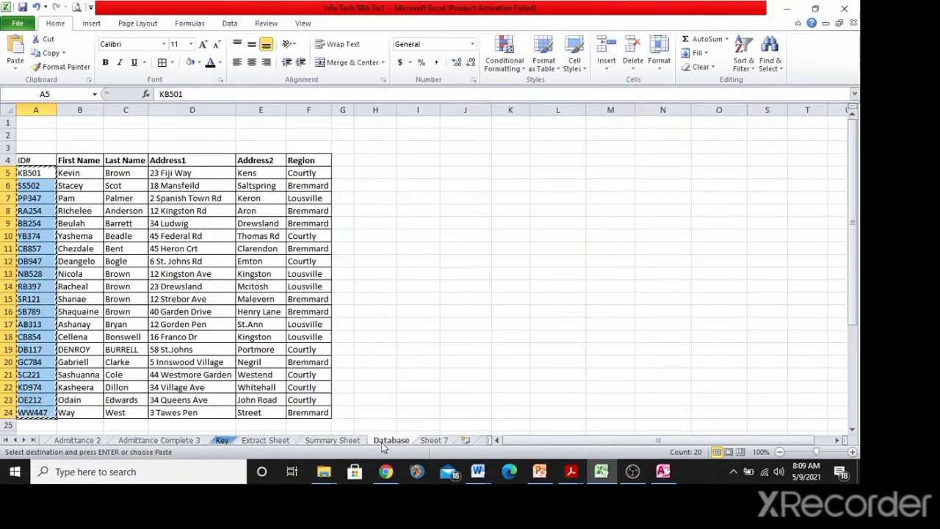
{"action": "left_click", "coordinate": [168, 441]}
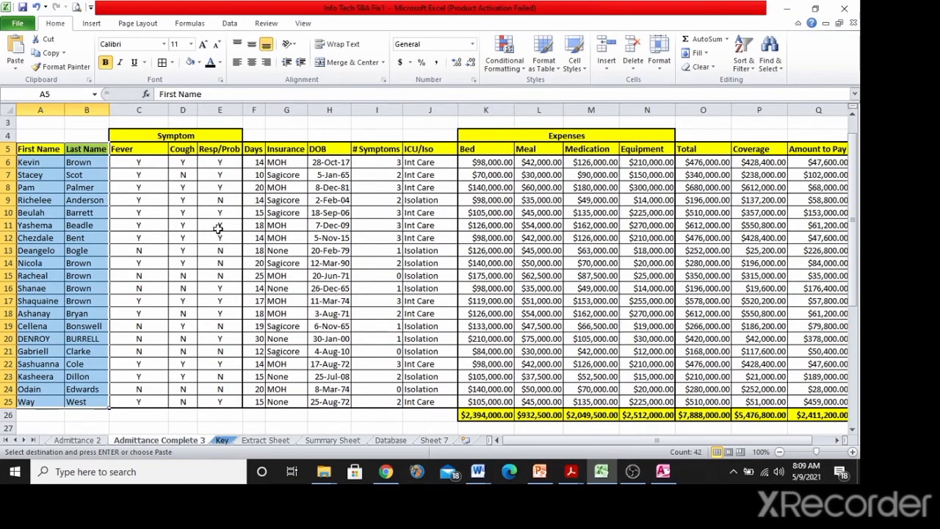
{"action": "key", "text": "alt+Tab"}
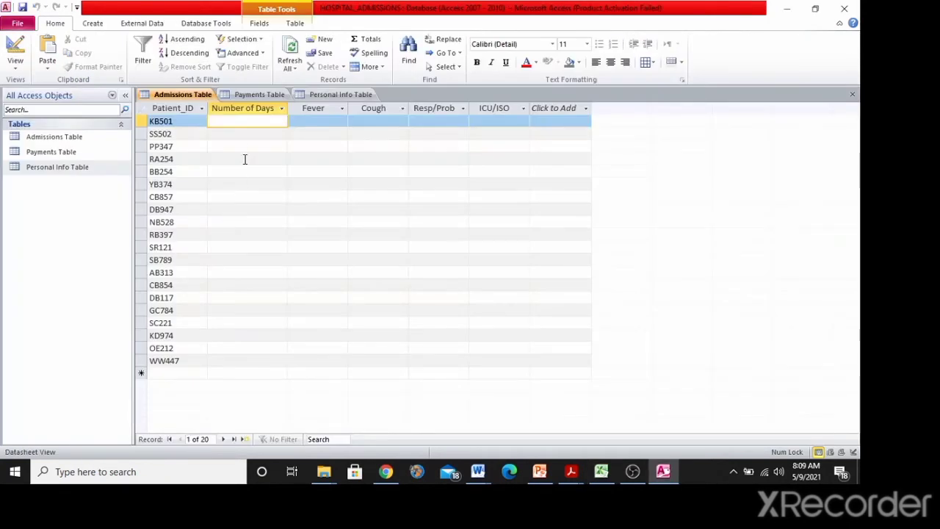
{"action": "left_click", "coordinate": [259, 94]}
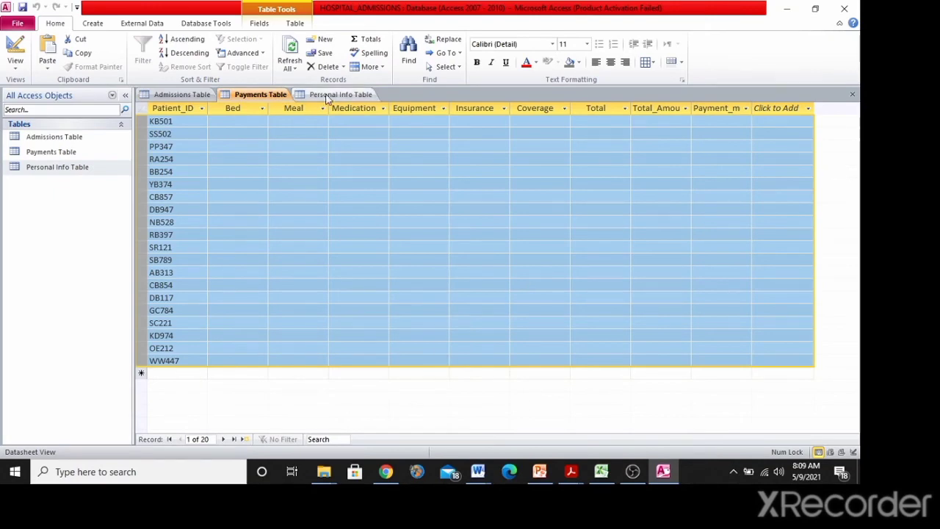
{"action": "left_click", "coordinate": [328, 96]}
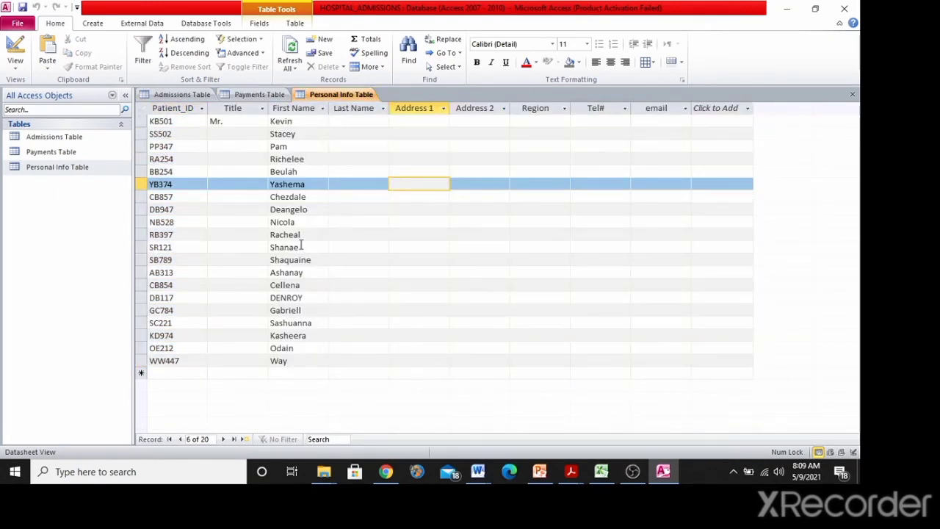
{"action": "key", "text": "alt+Tab"}
{"action": "key", "text": "alt+Tab"}
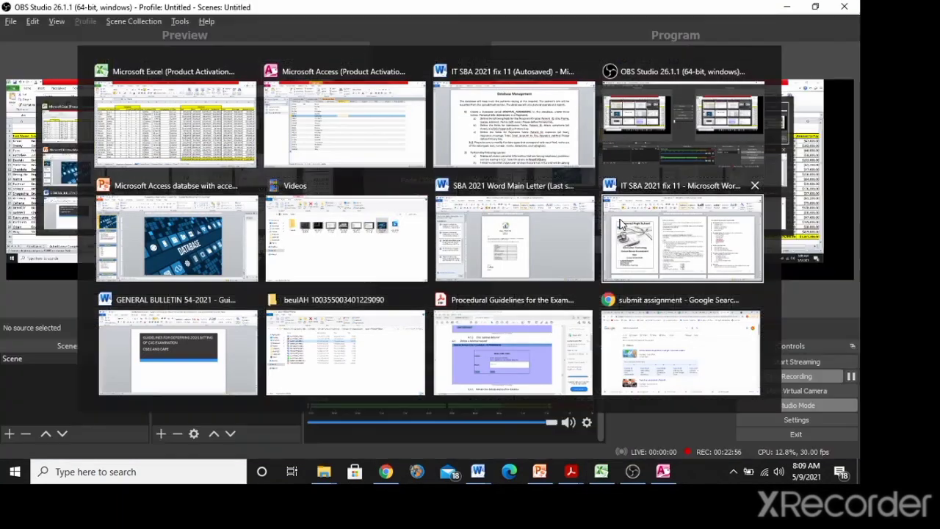
{"action": "key", "text": "alt+Tab"}
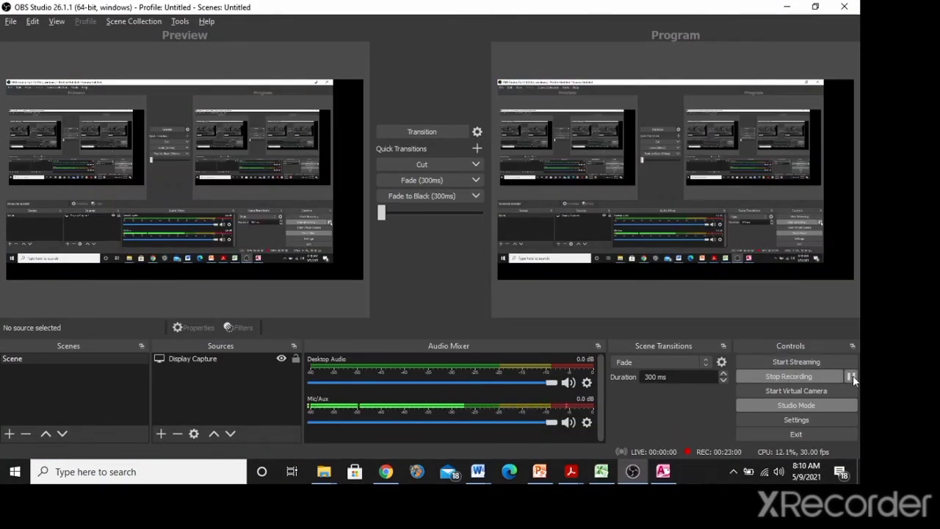
{"action": "key", "text": "alt+Tab"}
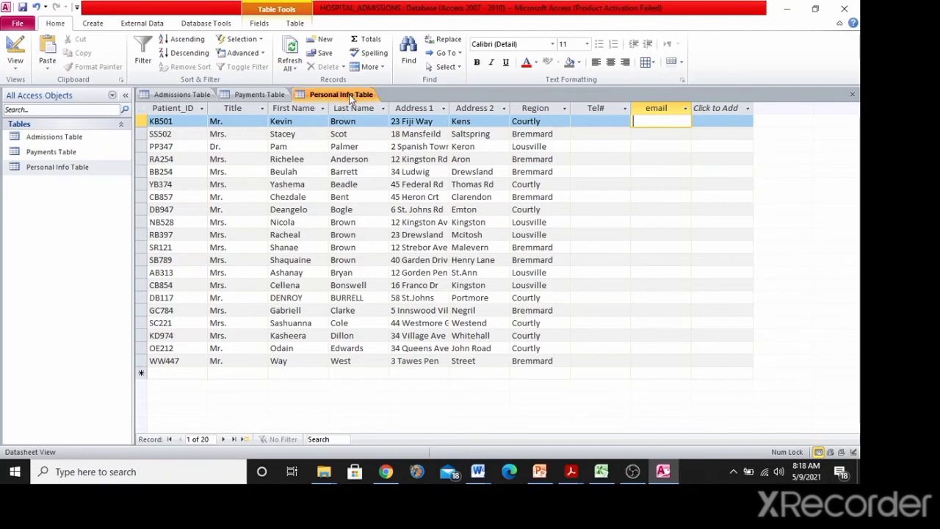
Check the Payments Table records, and widen the Number of Symptoms column in the Admissions Table to fit its full heading
{"action": "left_click", "coordinate": [258, 95]}
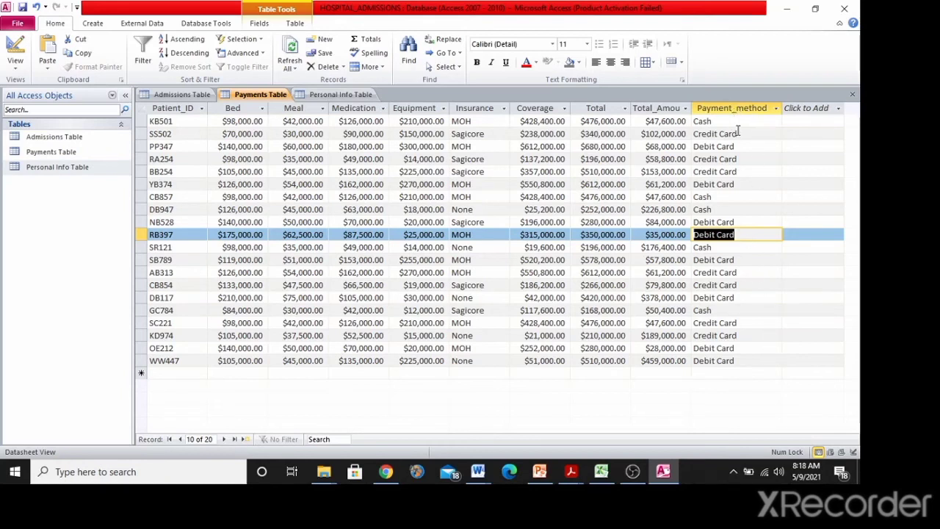
{"action": "left_click", "coordinate": [187, 97]}
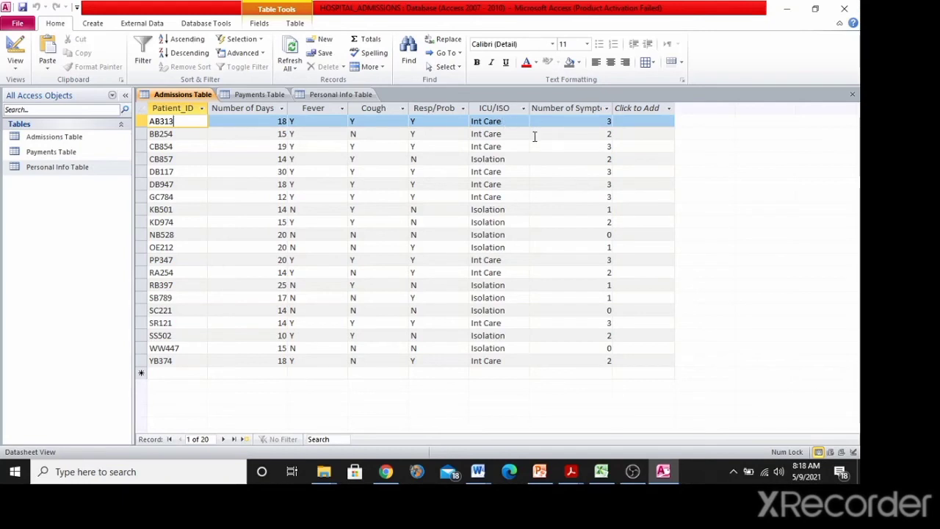
{"action": "left_click_drag", "start_coordinate": [619, 108], "coordinate": [629, 108]}
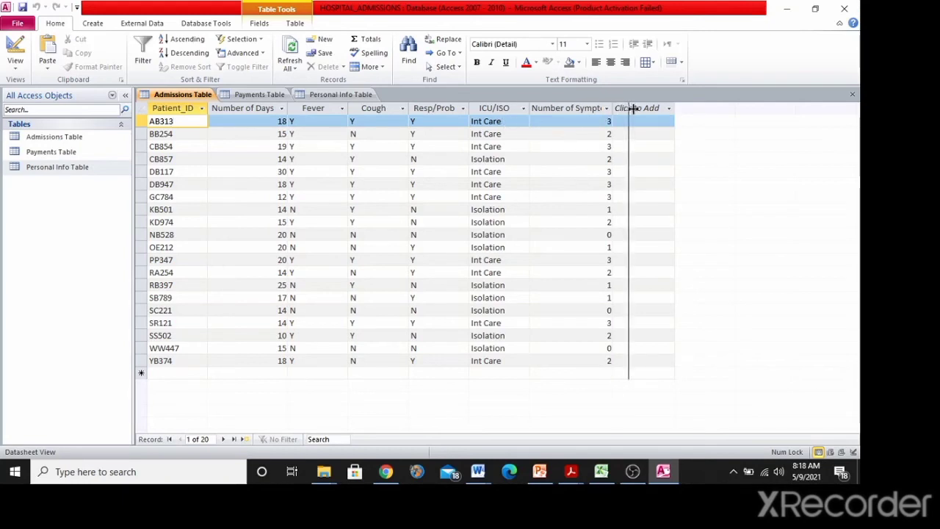
{"action": "left_click", "coordinate": [646, 108]}
{"action": "key", "text": "Escape"}
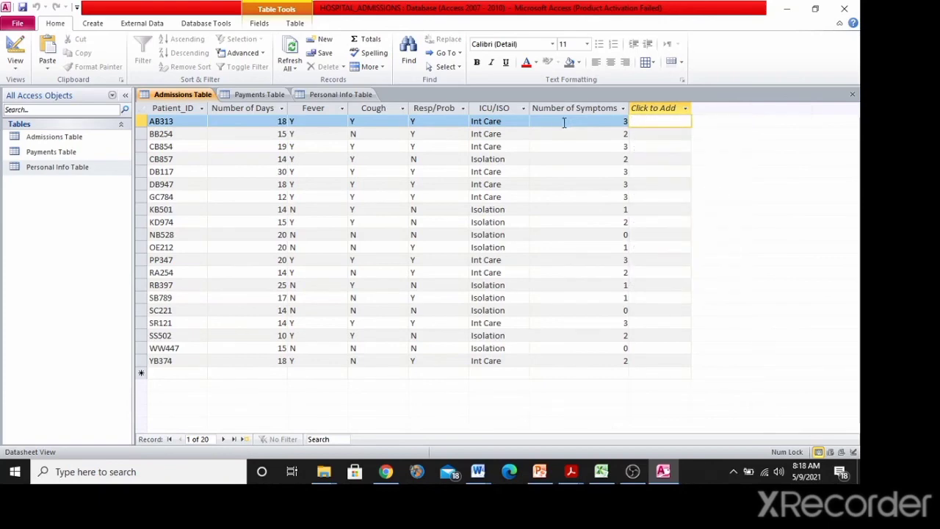
{"action": "left_click", "coordinate": [571, 135]}
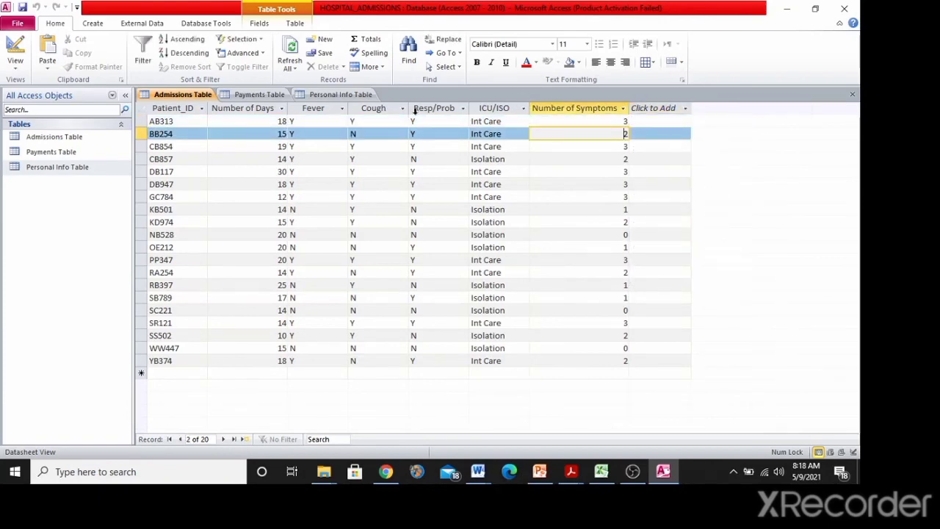
Review the records in the Payments Table and the Personal Info Table, and select the Admissions Table among the database objects
{"action": "left_click", "coordinate": [244, 95]}
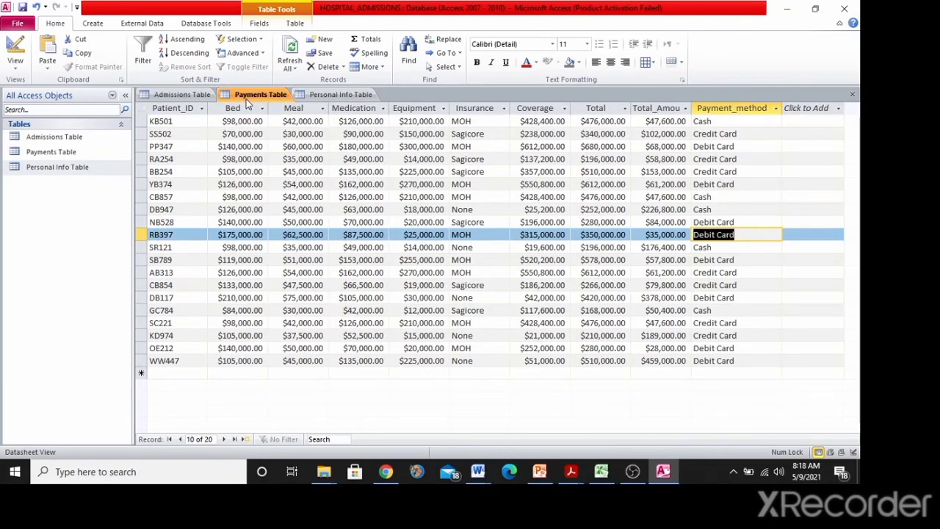
{"action": "left_click", "coordinate": [334, 96]}
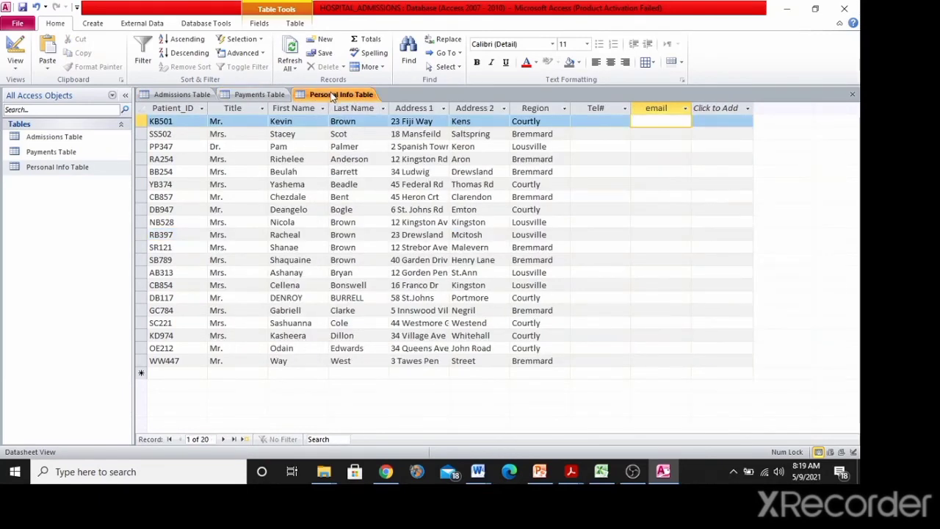
{"action": "left_click", "coordinate": [52, 137]}
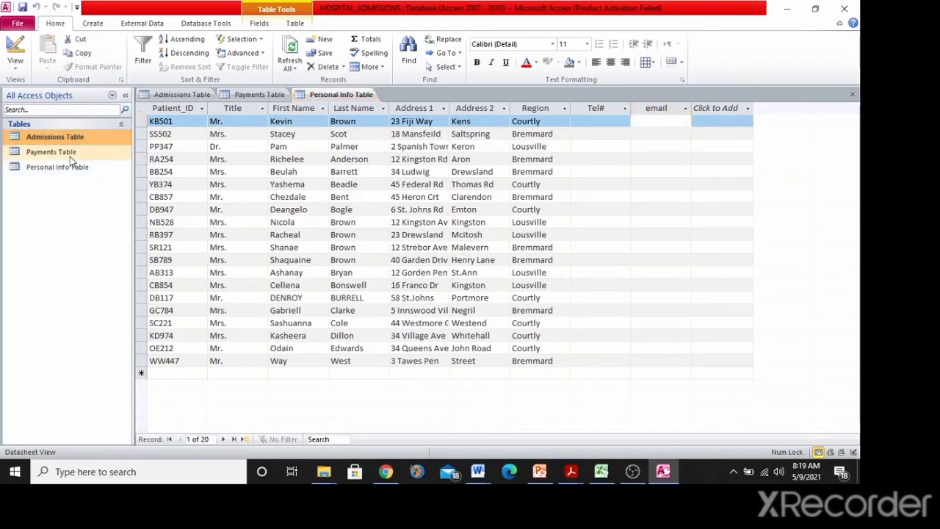
Close the Personal Info, Payments and Admissions tables, saving the layout changes to the Payments Table and Admissions Table
{"action": "left_click", "coordinate": [74, 167]}
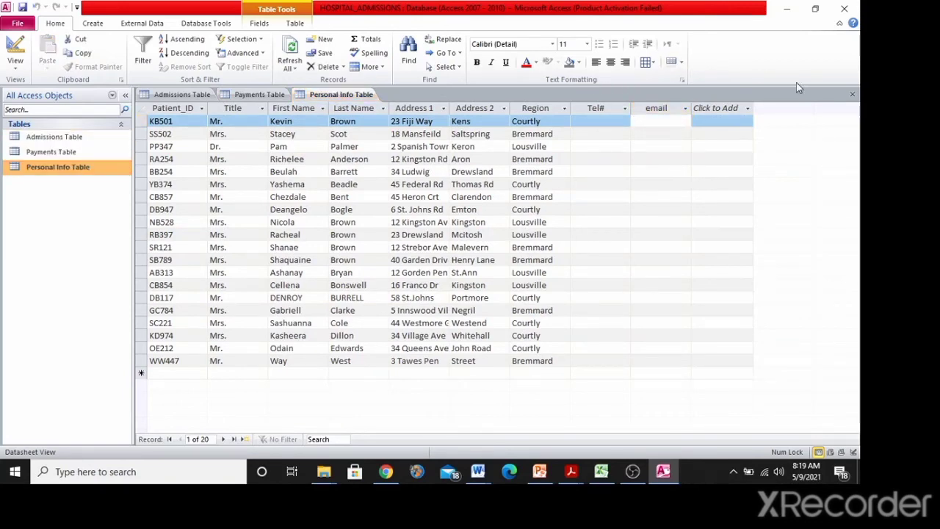
{"action": "left_click", "coordinate": [852, 94]}
{"action": "left_click", "coordinate": [852, 94]}
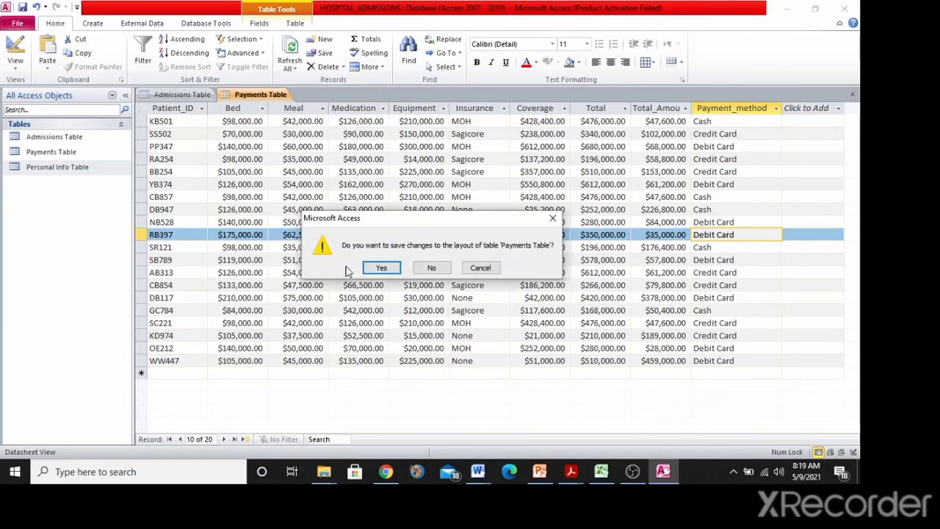
{"action": "left_click", "coordinate": [381, 267]}
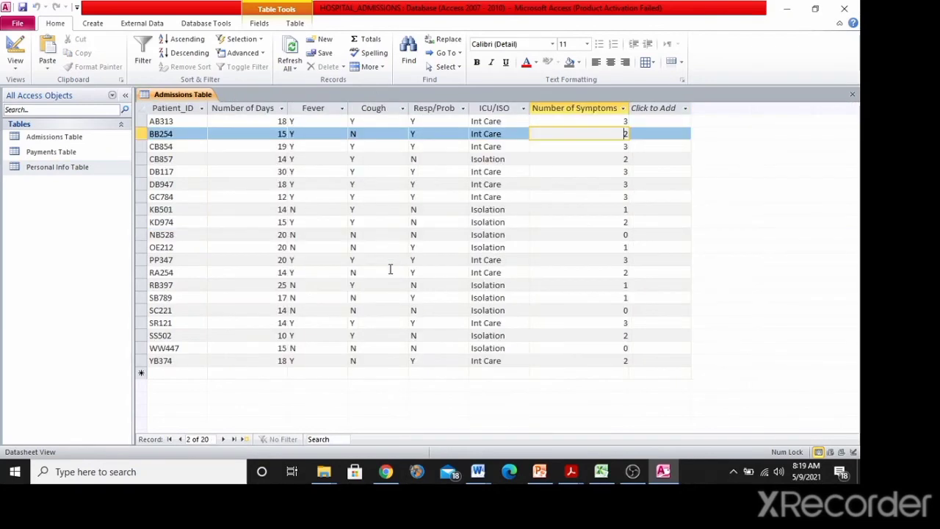
{"action": "left_click", "coordinate": [853, 94]}
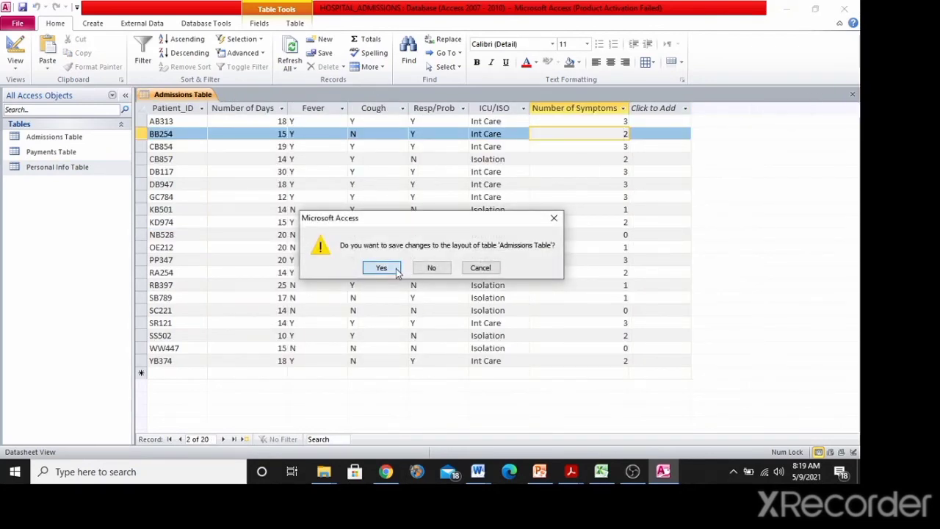
{"action": "left_click", "coordinate": [396, 271]}
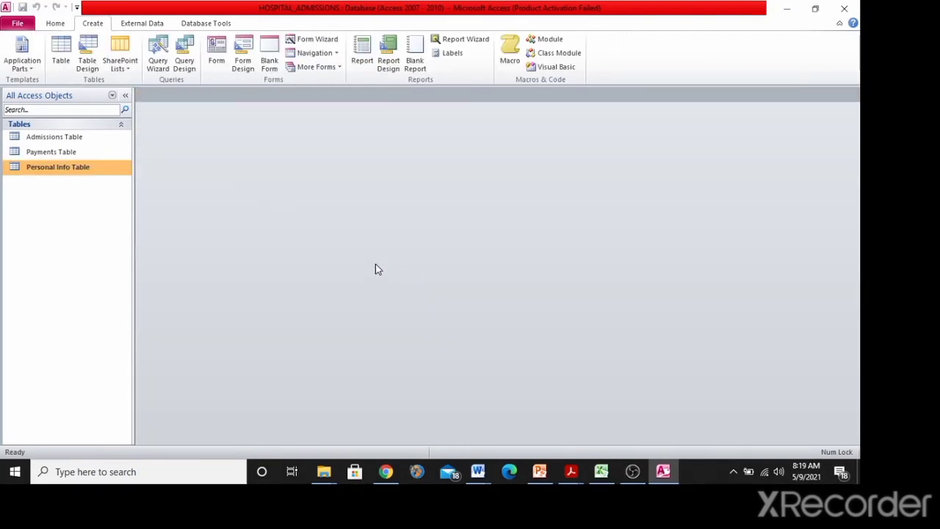
Reopen the Admissions Table in datasheet view to check its records, and close it again
{"action": "right_click", "coordinate": [51, 139]}
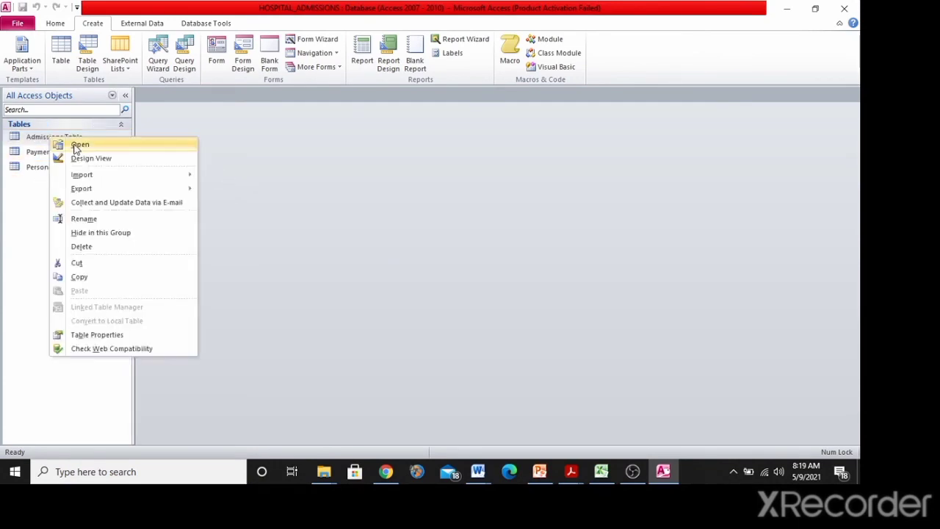
{"action": "left_click", "coordinate": [79, 145]}
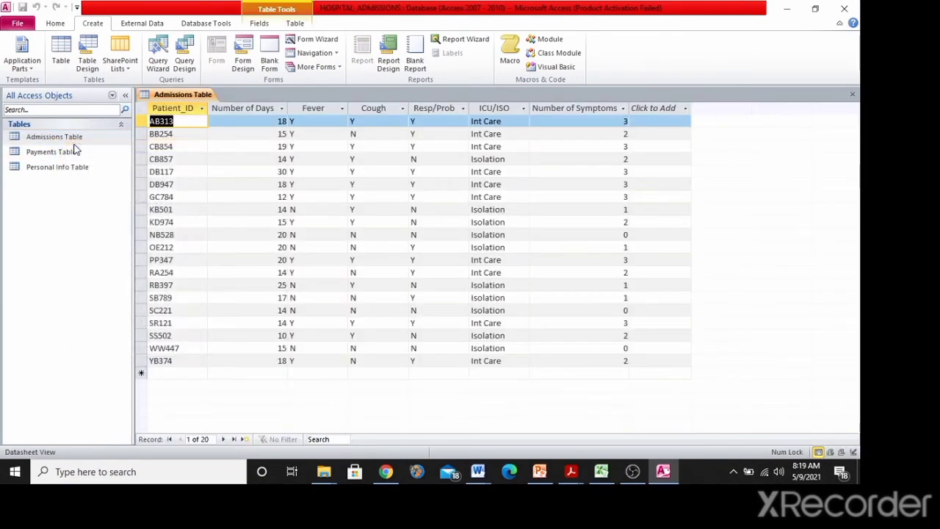
{"action": "left_click", "coordinate": [852, 98]}
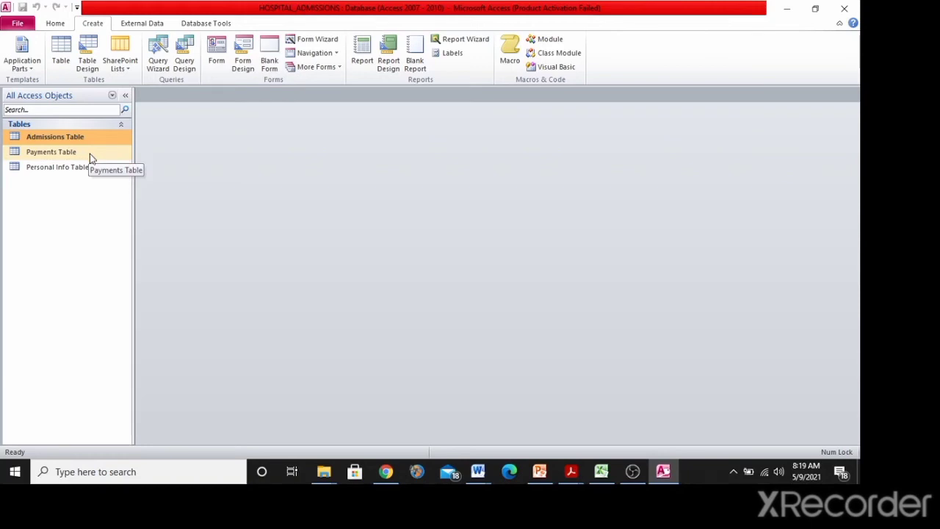
Open the Personal Info Table and check the Tel# and email fields of the first record
{"action": "left_click", "coordinate": [101, 170]}
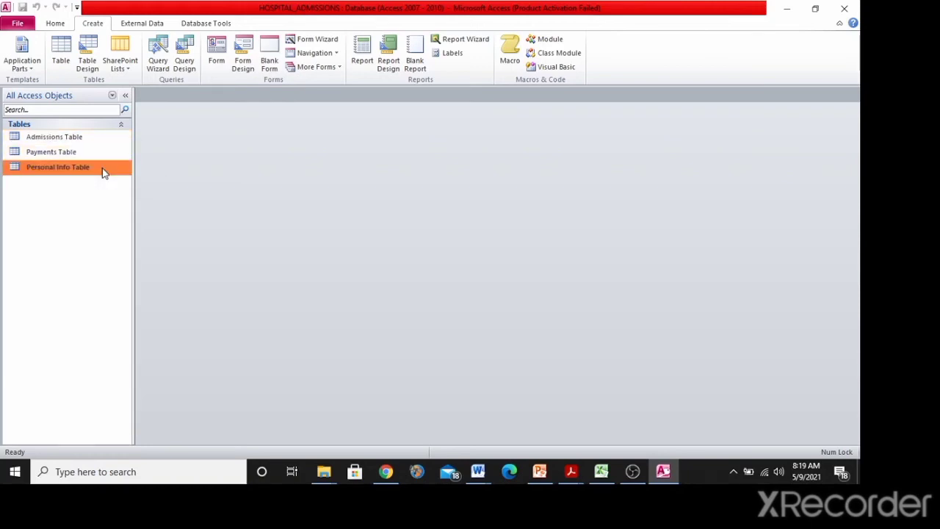
{"action": "right_click", "coordinate": [102, 170]}
{"action": "left_click", "coordinate": [127, 177]}
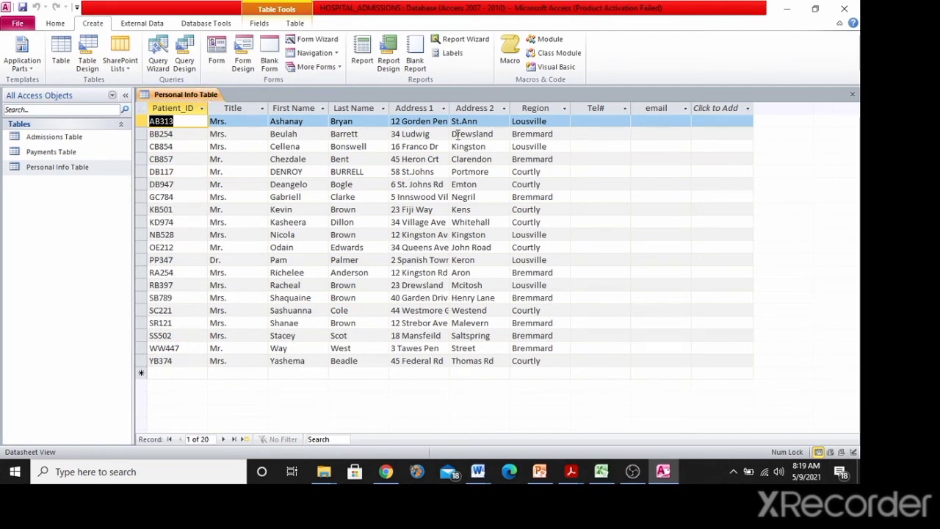
{"action": "left_click", "coordinate": [596, 121]}
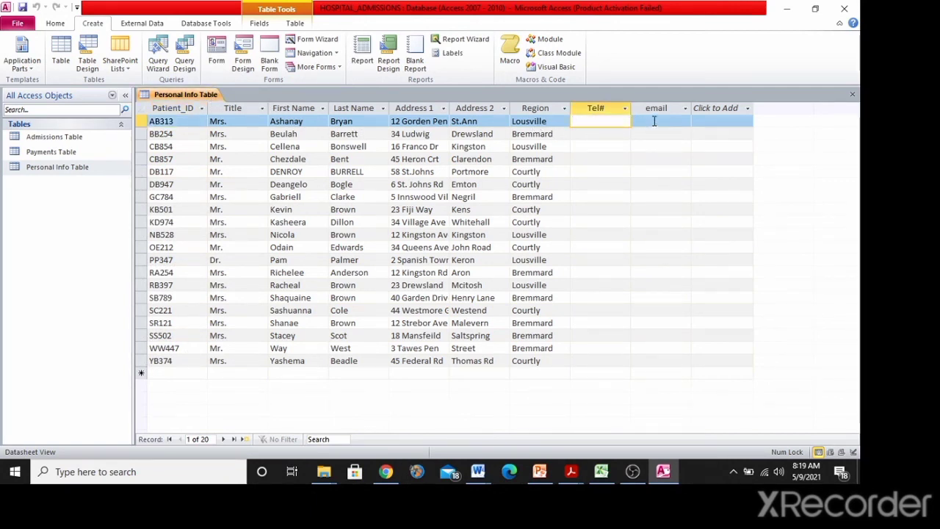
{"action": "left_click", "coordinate": [654, 121]}
{"action": "left_click", "coordinate": [613, 123]}
{"action": "left_click", "coordinate": [649, 121]}
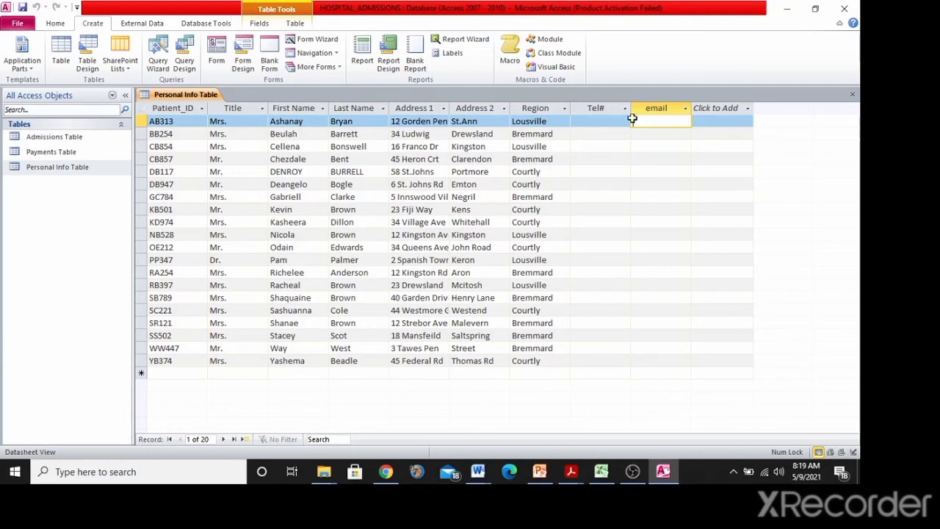
{"action": "left_click", "coordinate": [620, 120]}
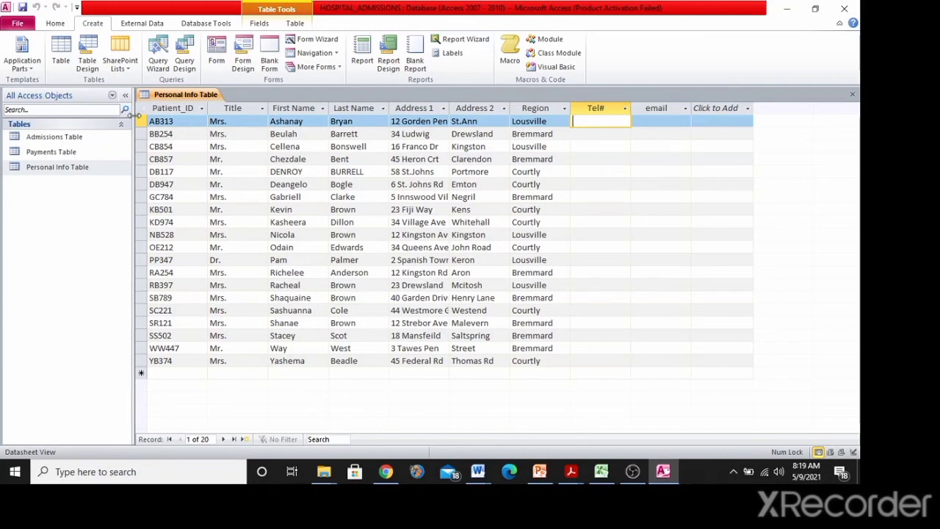
Open the Payments Table and Admissions Table for review, and close all the open tables
{"action": "right_click", "coordinate": [83, 149]}
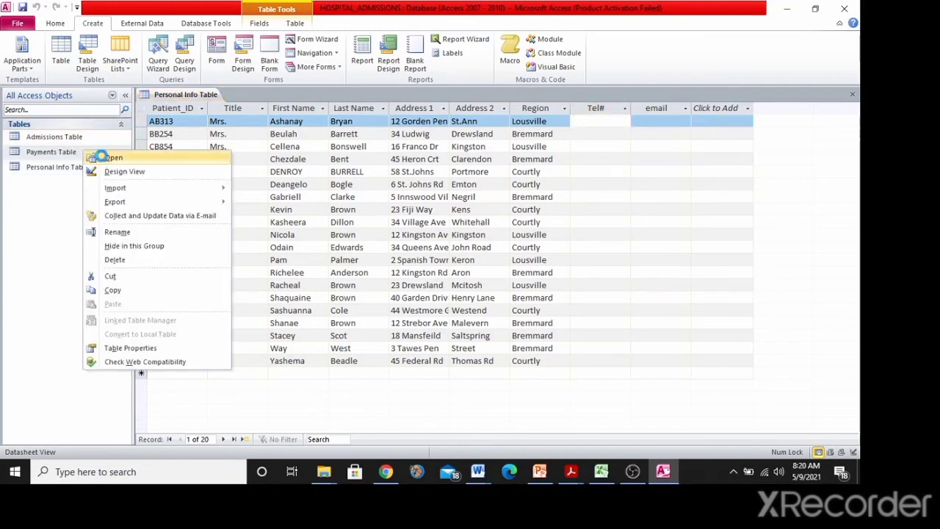
{"action": "left_click", "coordinate": [94, 156]}
{"action": "right_click", "coordinate": [82, 167]}
{"action": "left_click", "coordinate": [94, 174]}
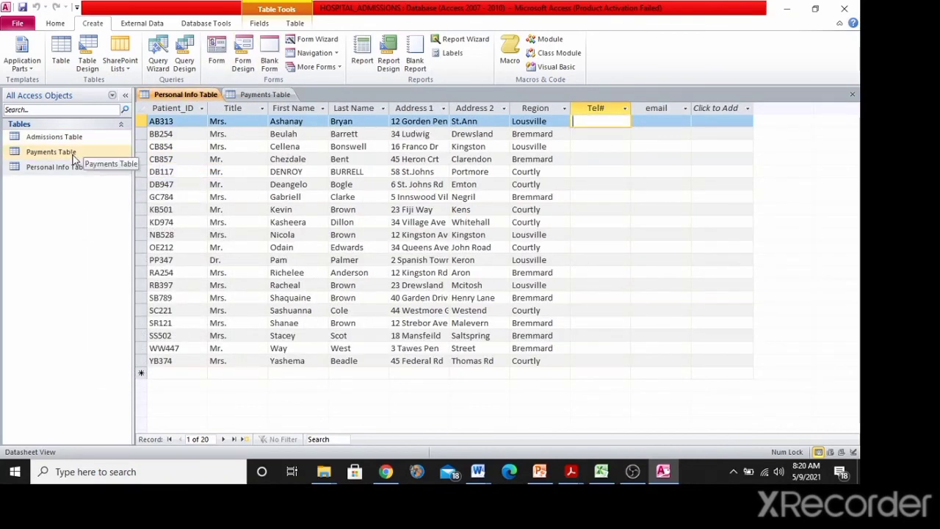
{"action": "right_click", "coordinate": [58, 138]}
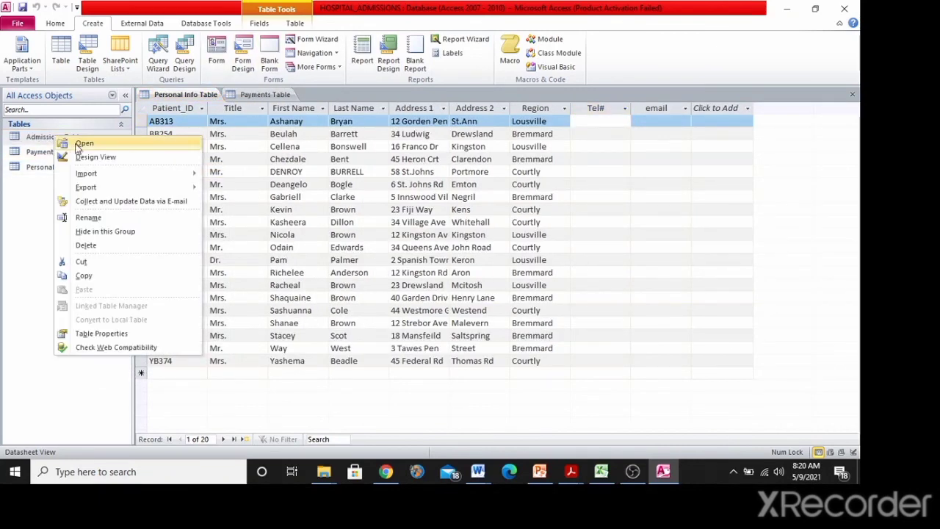
{"action": "left_click", "coordinate": [82, 142]}
{"action": "left_click", "coordinate": [190, 125]}
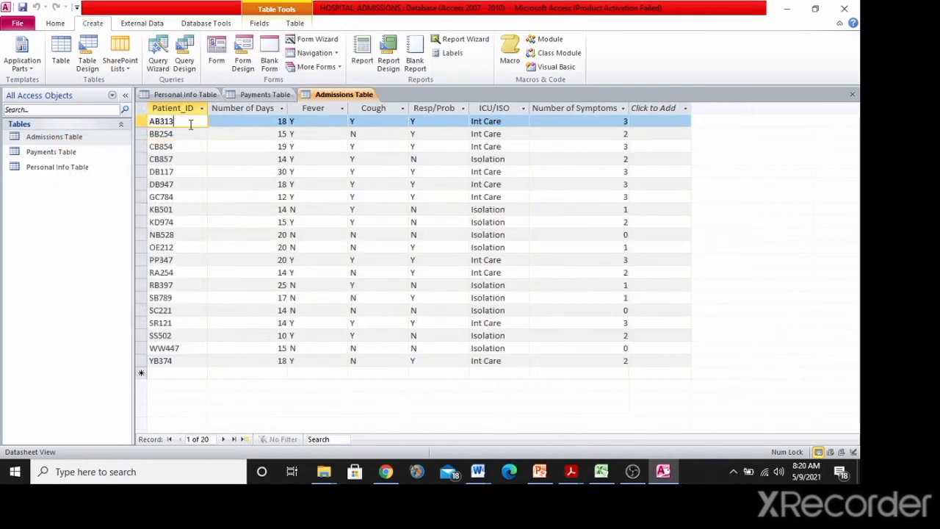
{"action": "left_click", "coordinate": [851, 98]}
{"action": "left_click", "coordinate": [851, 98]}
{"action": "left_click", "coordinate": [851, 97]}
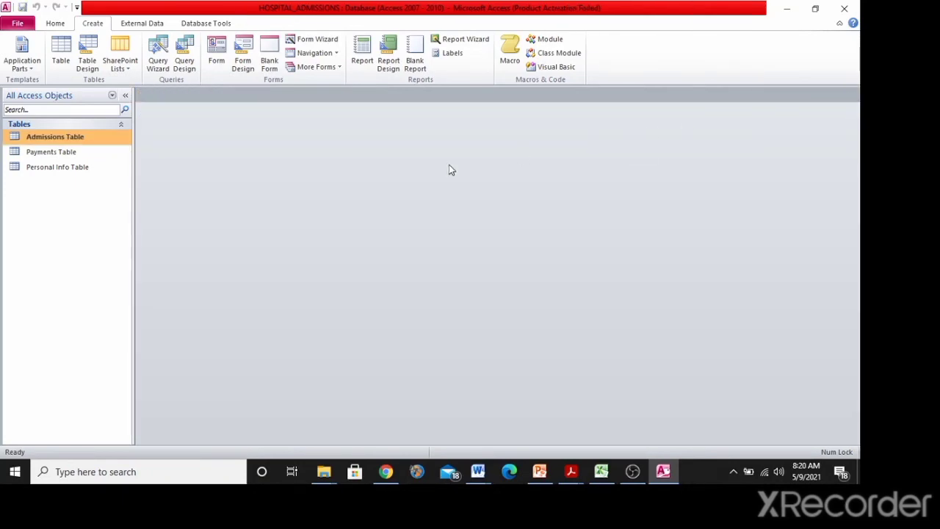
Open the database relationships layout and add the Admissions Table, Payments Table and Personal Info Table to it
{"action": "left_click", "coordinate": [195, 25]}
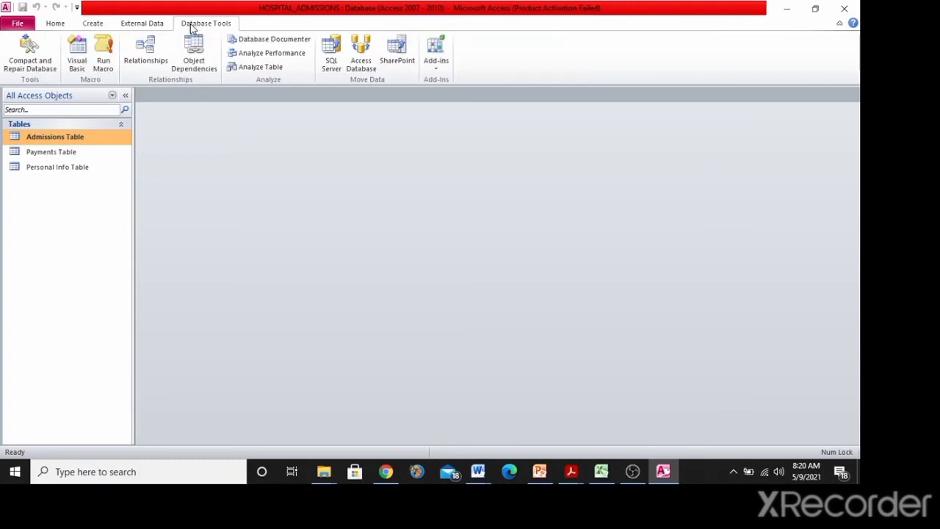
{"action": "left_click", "coordinate": [147, 52]}
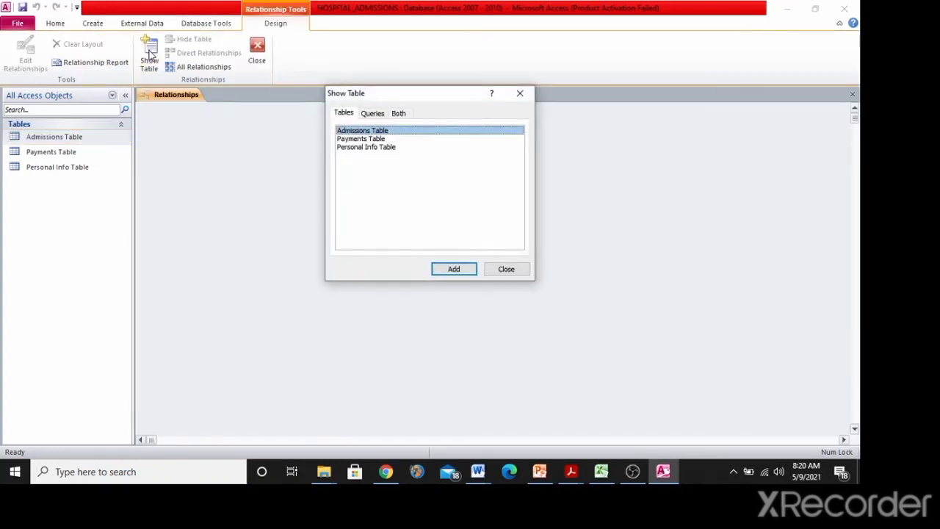
{"action": "left_click_drag", "start_coordinate": [423, 95], "coordinate": [676, 145]}
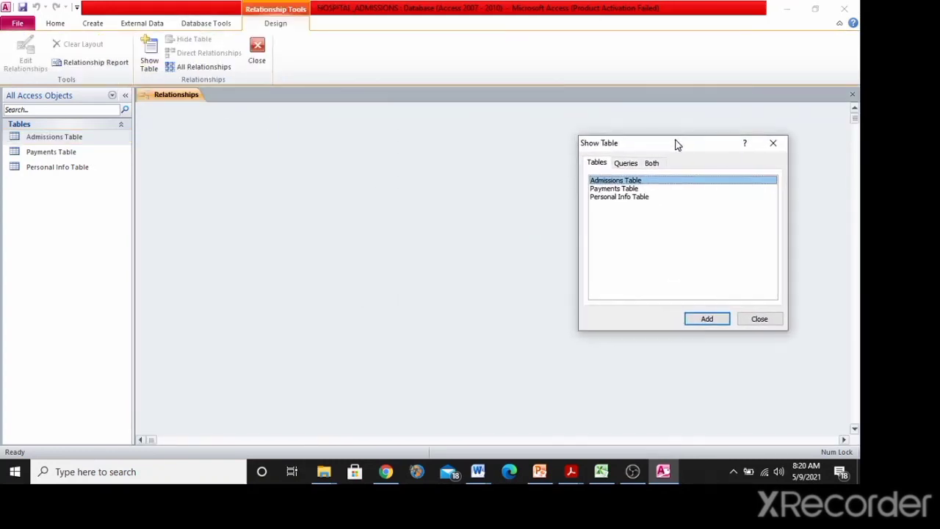
{"action": "double_click", "coordinate": [643, 182]}
{"action": "double_click", "coordinate": [644, 189]}
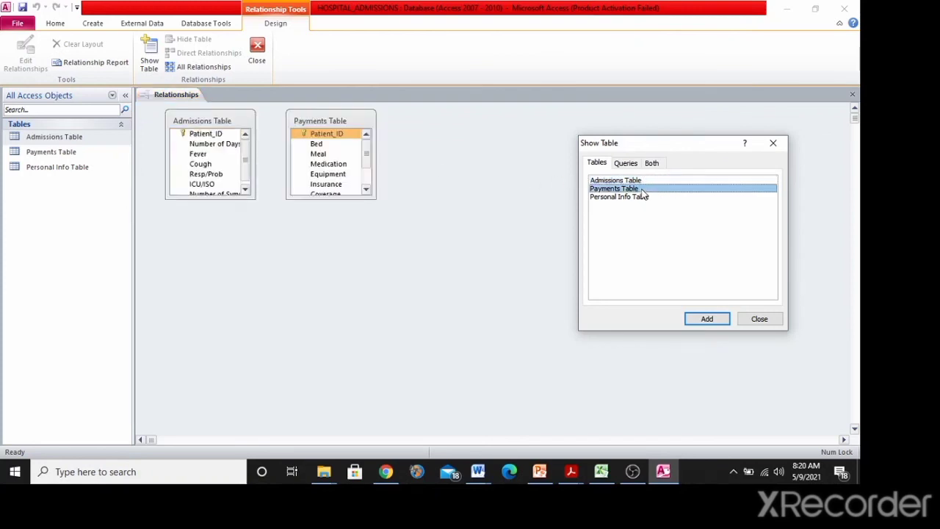
{"action": "left_click", "coordinate": [646, 198]}
{"action": "double_click", "coordinate": [646, 198]}
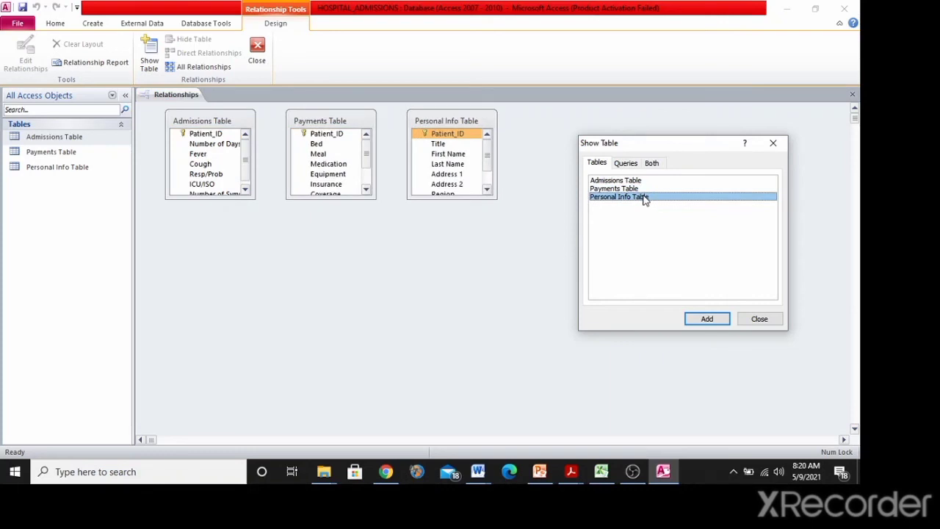
{"action": "left_click", "coordinate": [754, 319]}
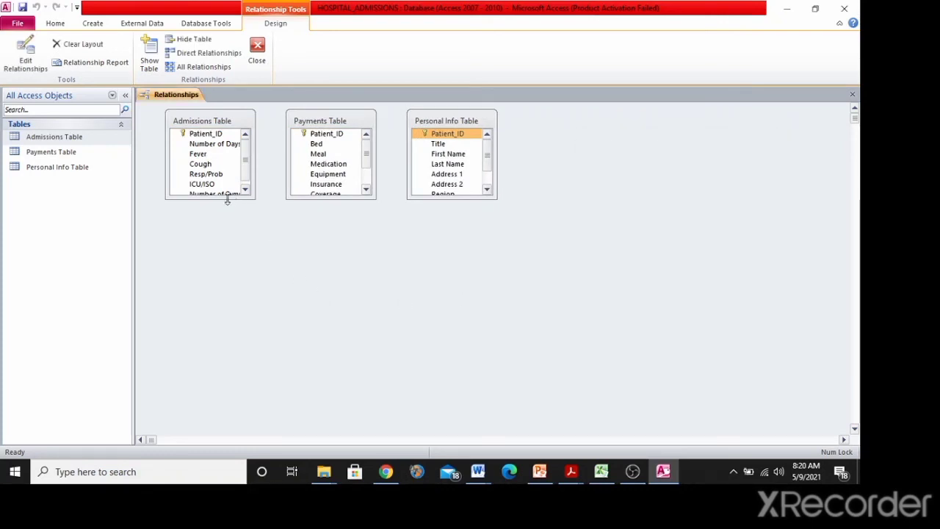
Lengthen the three table boxes in the relationships layout until every field in each list shows
{"action": "left_click_drag", "start_coordinate": [224, 200], "coordinate": [248, 260]}
{"action": "left_click_drag", "start_coordinate": [319, 197], "coordinate": [325, 266]}
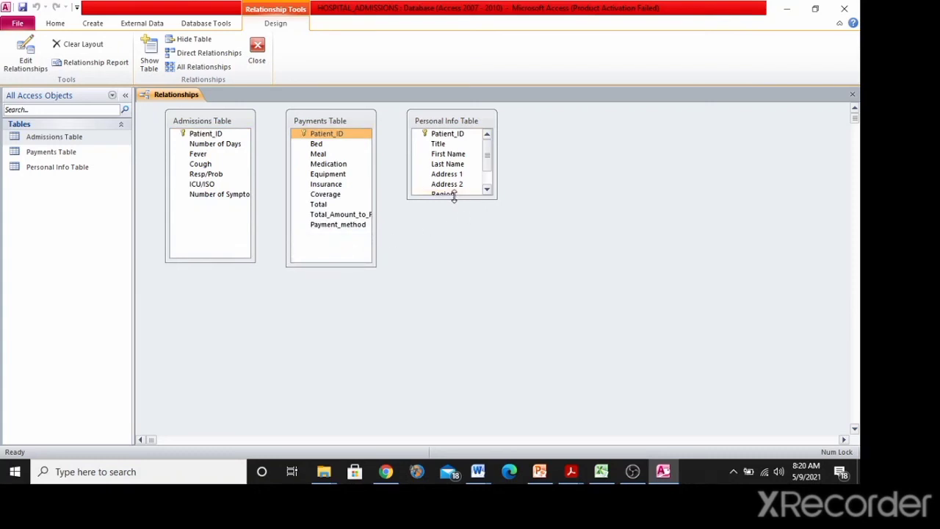
{"action": "left_click_drag", "start_coordinate": [453, 195], "coordinate": [457, 254]}
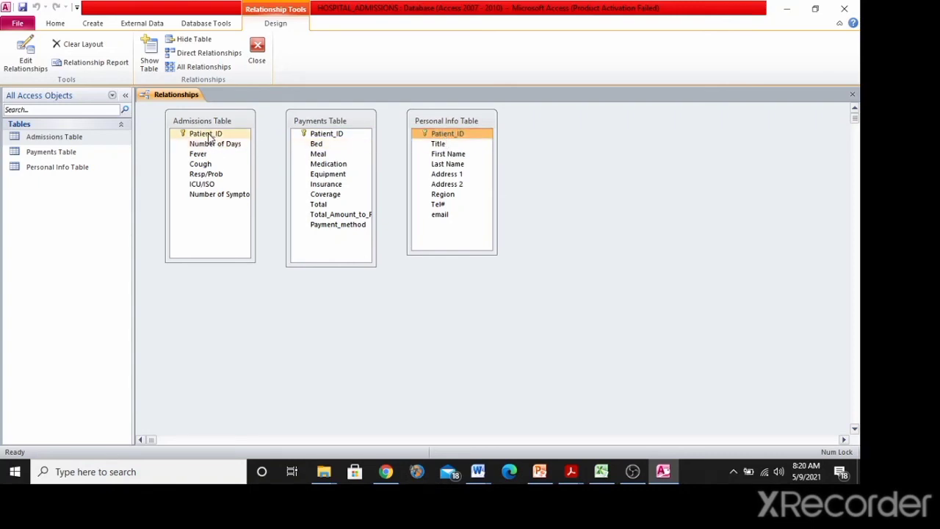
Create one-to-one relationships on Patient_ID from the Admissions Table to the Payments Table and from the Payments Table to the Personal Info Table
{"action": "left_click_drag", "start_coordinate": [210, 138], "coordinate": [340, 132]}
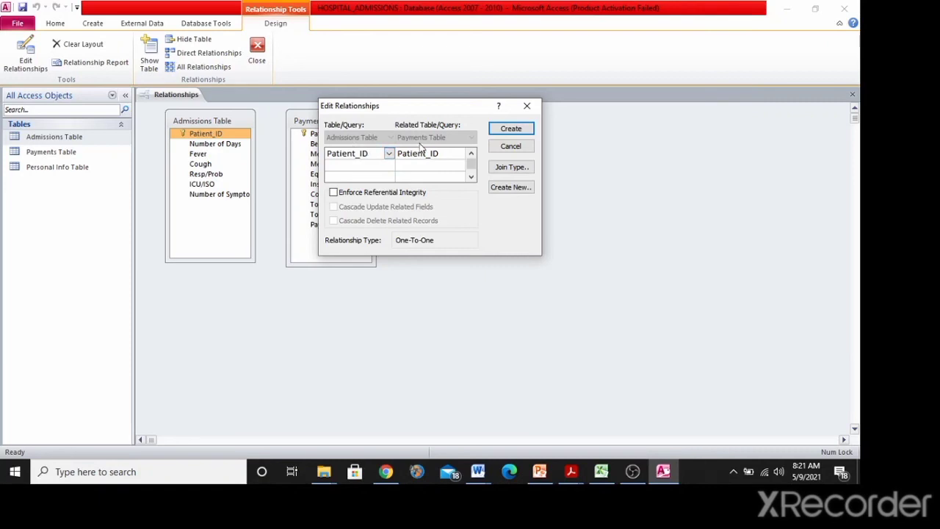
{"action": "left_click", "coordinate": [511, 129]}
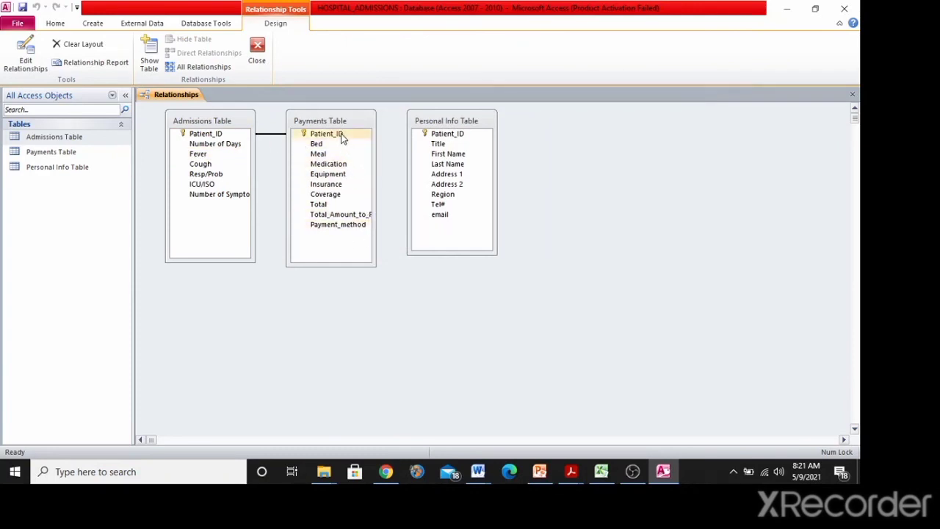
{"action": "left_click_drag", "start_coordinate": [341, 138], "coordinate": [476, 185]}
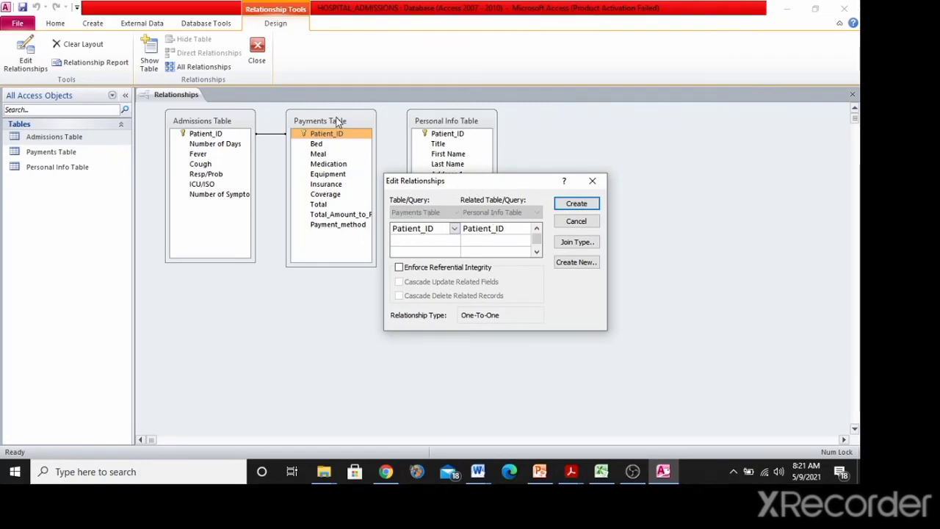
{"action": "left_click", "coordinate": [576, 204]}
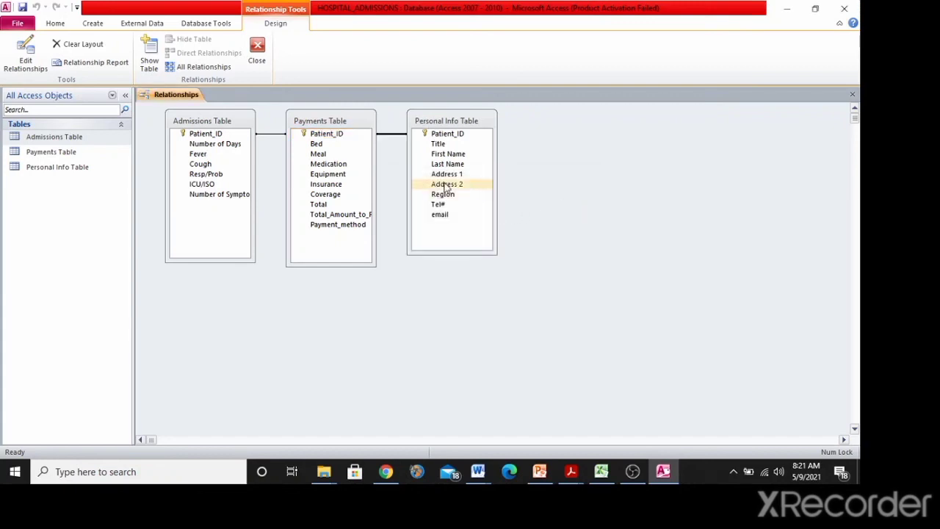
Spread the three related table boxes apart and line them up in a row so the joining lines run nearly straight
{"action": "left_click_drag", "start_coordinate": [442, 127], "coordinate": [583, 130]}
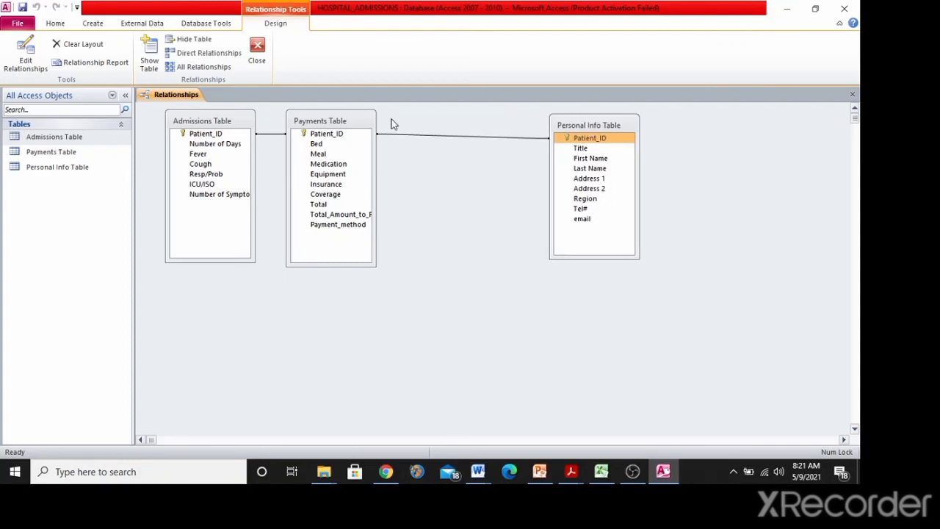
{"action": "left_click_drag", "start_coordinate": [359, 122], "coordinate": [441, 119]}
{"action": "left_click_drag", "start_coordinate": [601, 135], "coordinate": [591, 188]}
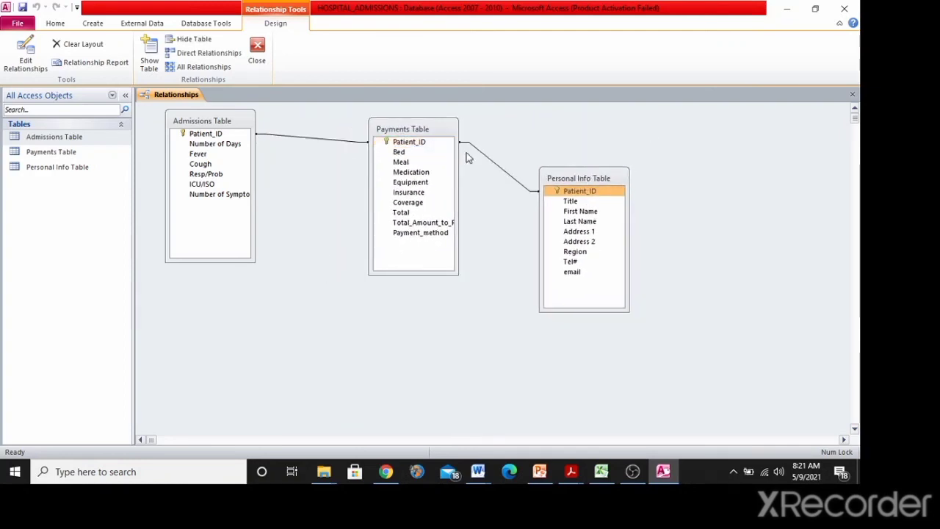
{"action": "mouse_move", "coordinate": [180, 119]}
{"action": "left_mouse_down"}
{"action": "mouse_move", "coordinate": [578, 245]}
{"action": "mouse_move", "coordinate": [709, 174]}
{"action": "mouse_move", "coordinate": [422, 105]}
{"action": "mouse_move", "coordinate": [212, 147]}
{"action": "mouse_move", "coordinate": [192, 129]}
{"action": "left_mouse_up"}
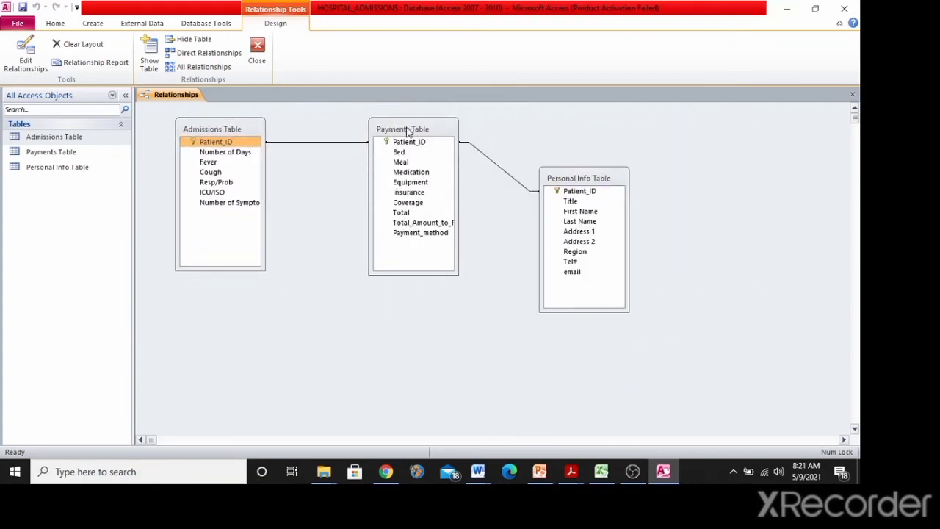
{"action": "left_click_drag", "start_coordinate": [568, 178], "coordinate": [623, 130]}
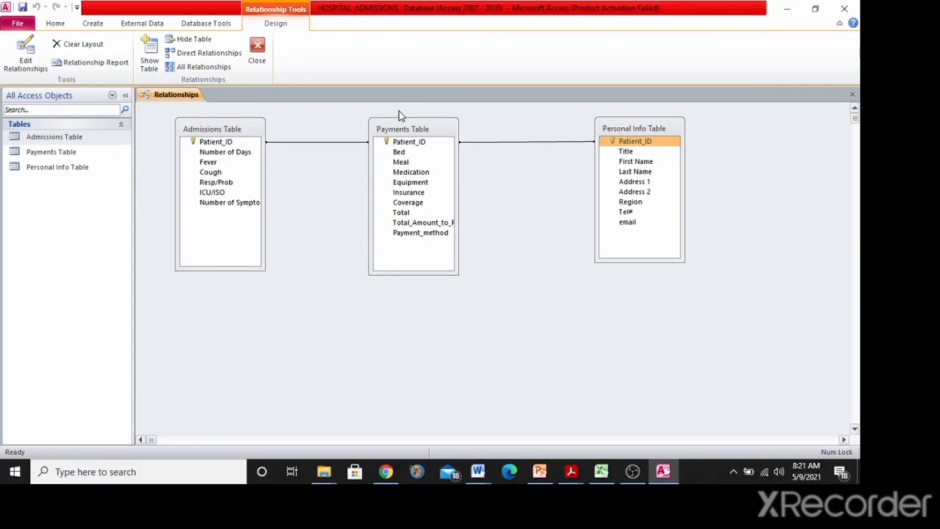
Close the relationships layout with its changes saved, and reopen it briefly to check the links
{"action": "left_click", "coordinate": [259, 53]}
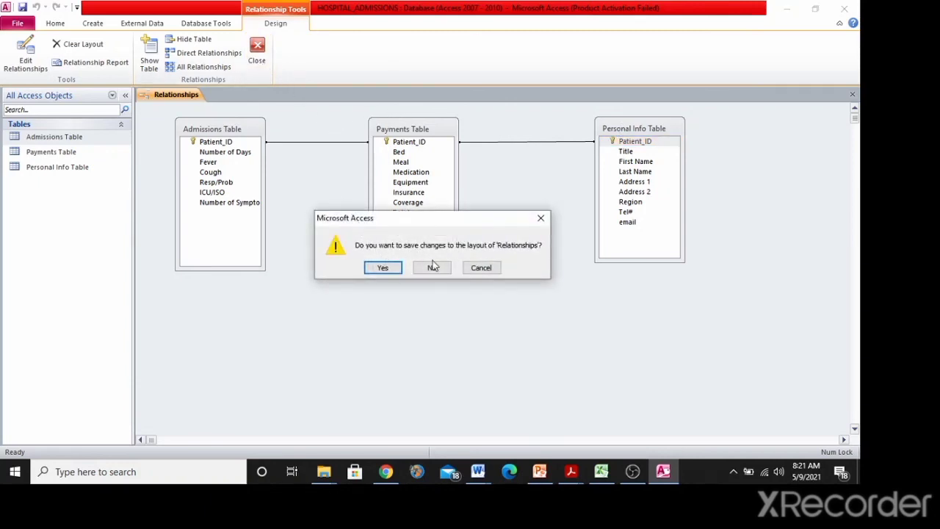
{"action": "left_click", "coordinate": [385, 268]}
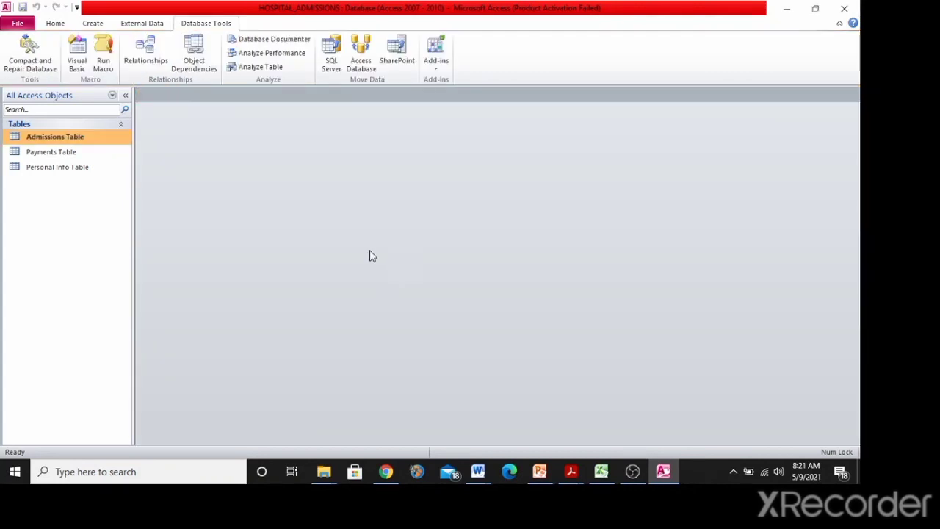
{"action": "left_click", "coordinate": [151, 55]}
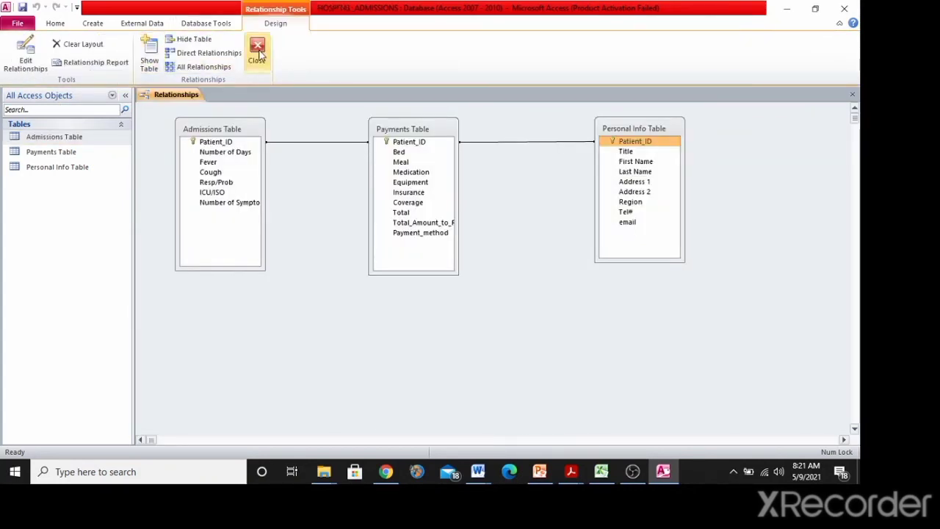
{"action": "left_click", "coordinate": [256, 50]}
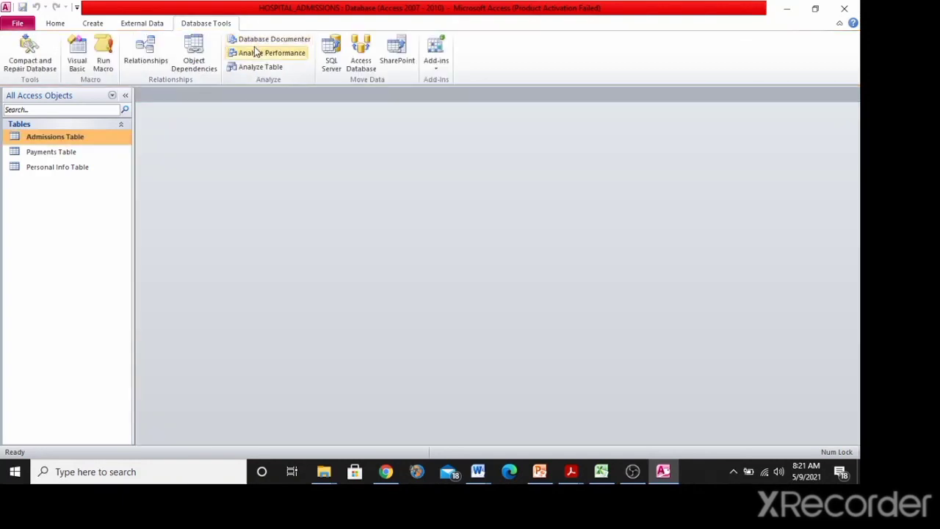
{"action": "left_click", "coordinate": [57, 24]}
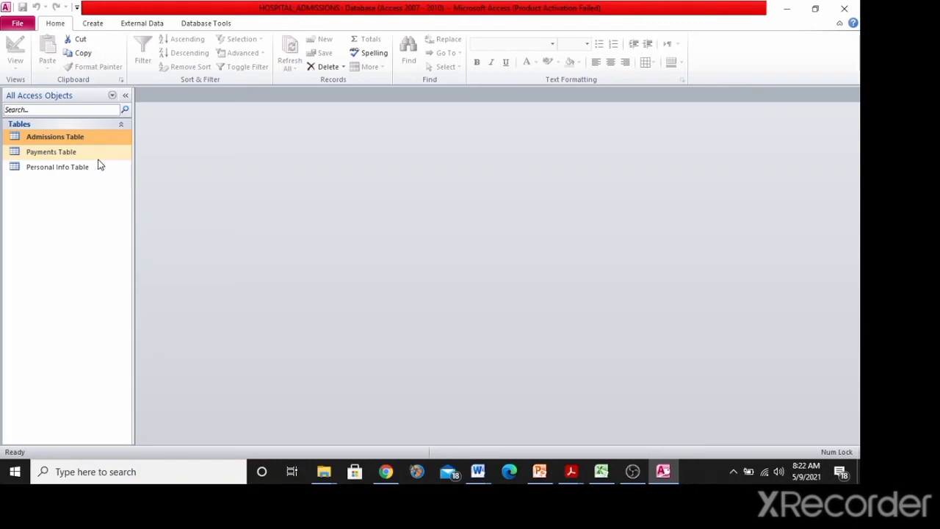
{"action": "key", "text": "alt+Tab"}
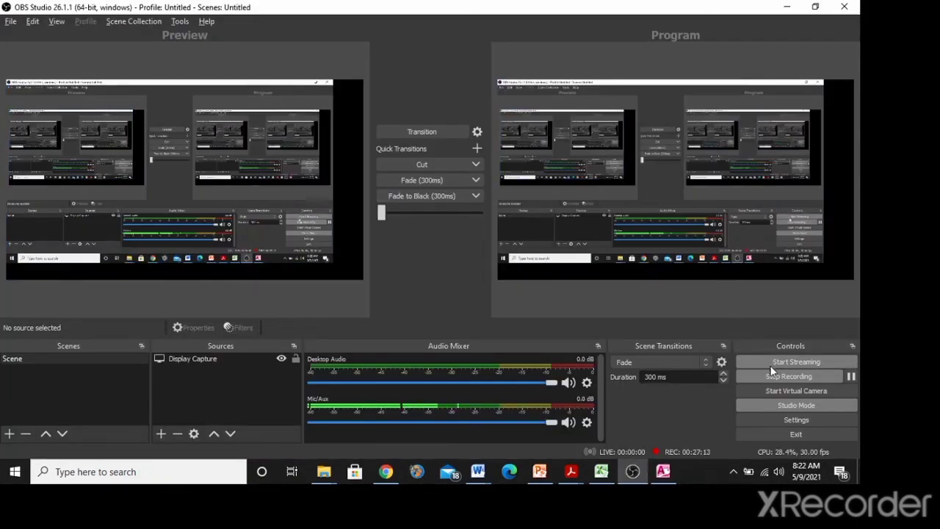